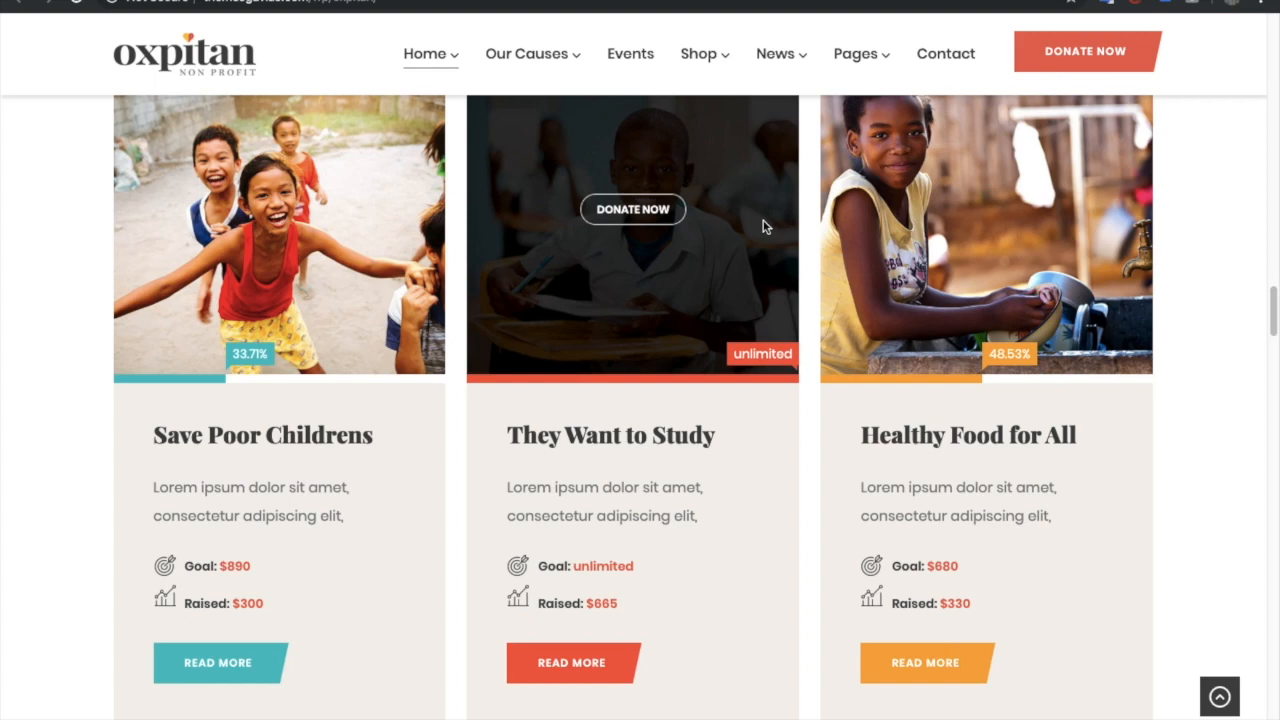
Examine the Loop Custom Skin Builder demo page, focusing on the Single Custom Skin Grid + Filter section.
scroll(763, 227, up, 1)
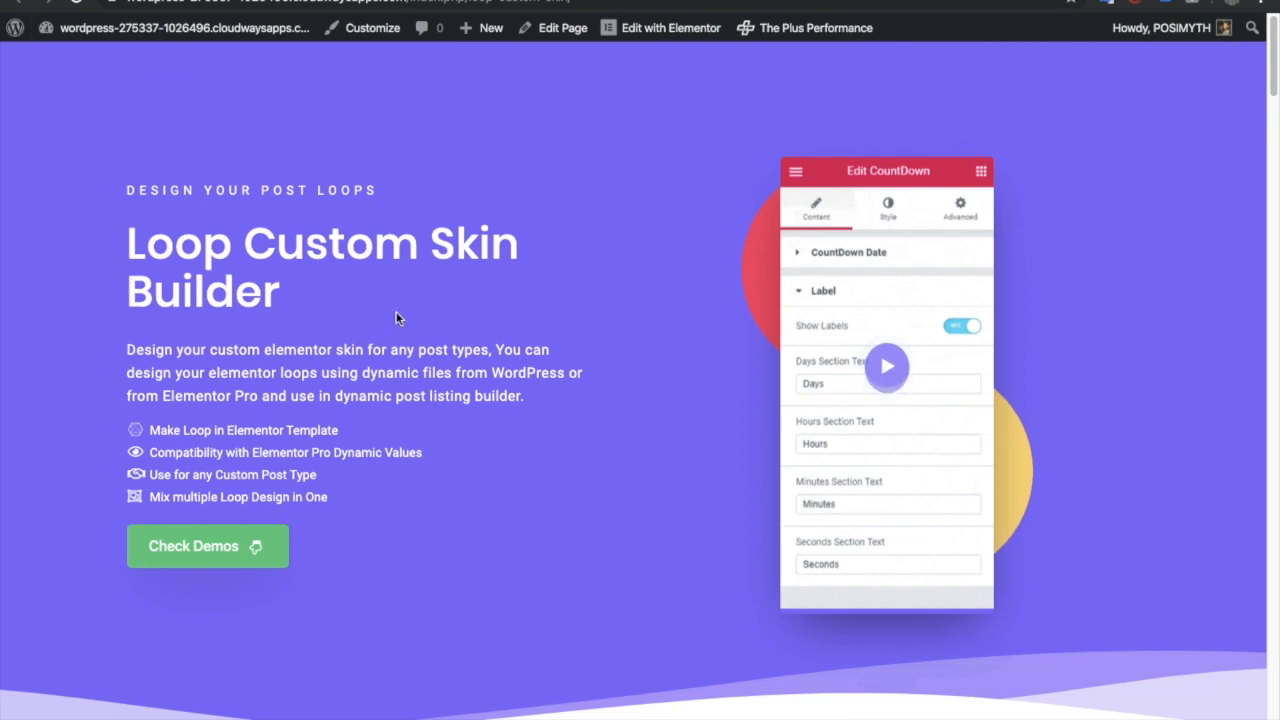
scroll(363, 286, down, 2)
scroll(458, 345, down, 8)
scroll(457, 343, up, 2)
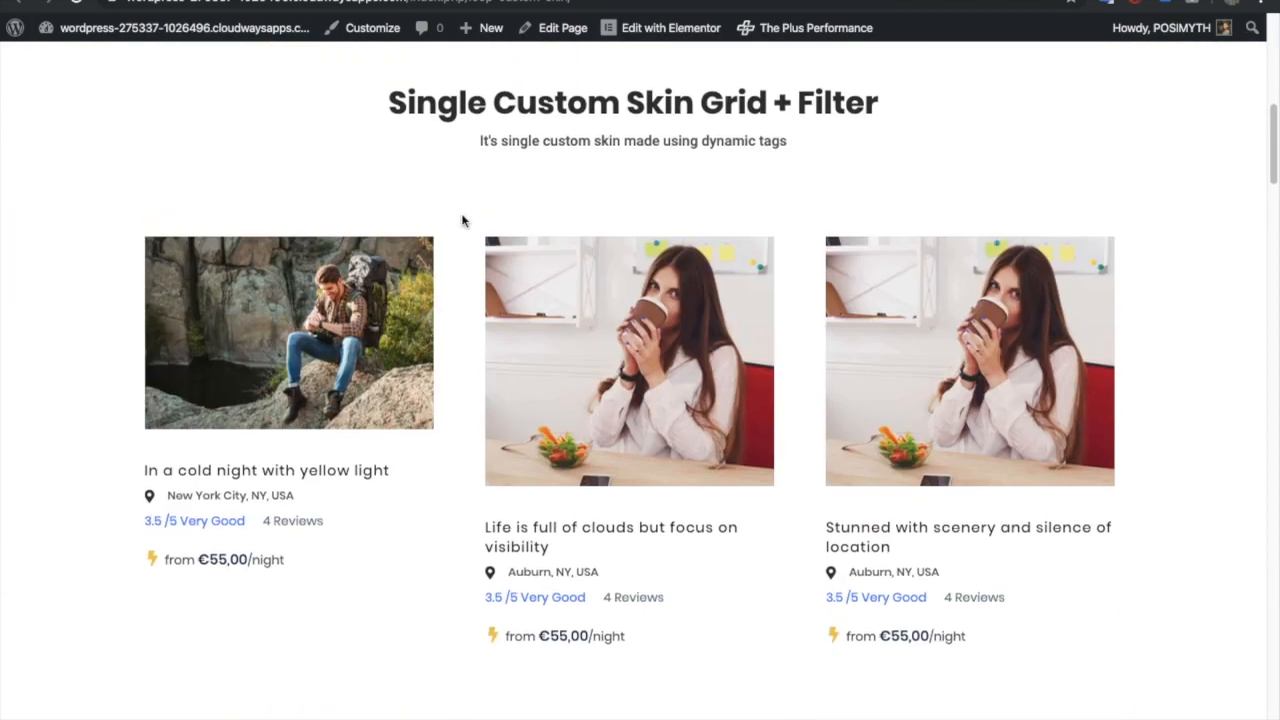
triple_click(432, 114)
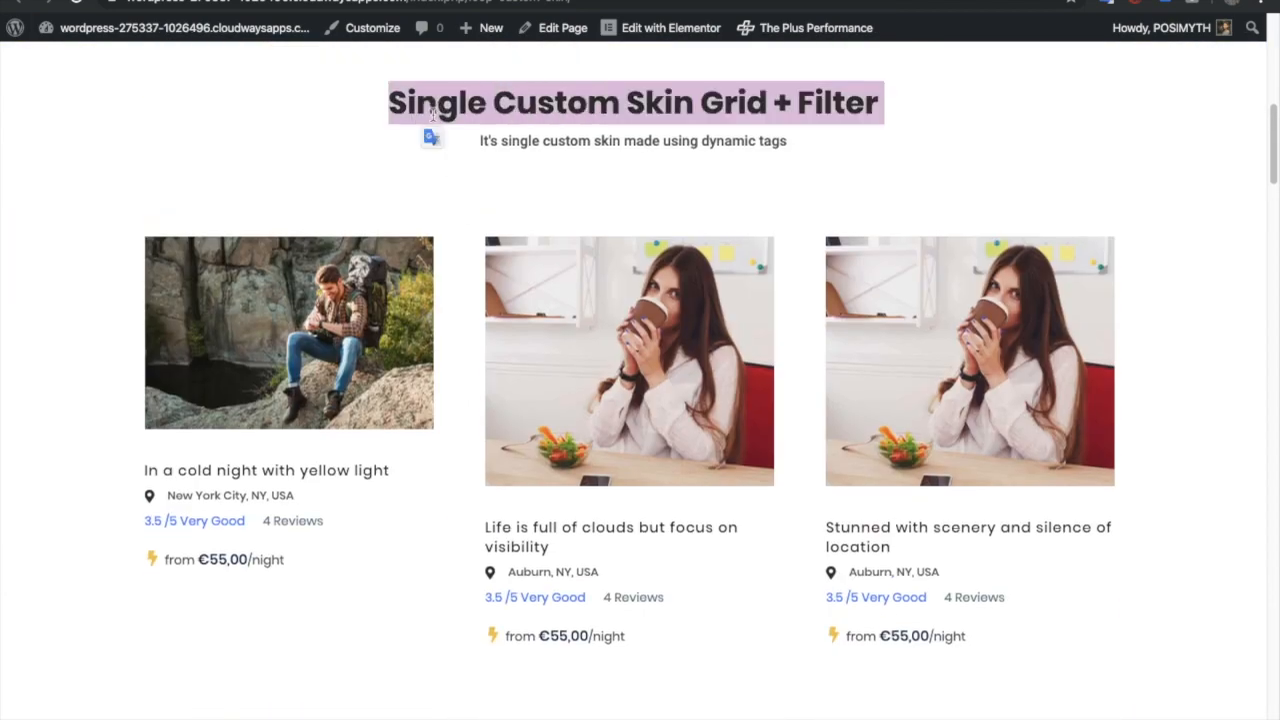
click(469, 134)
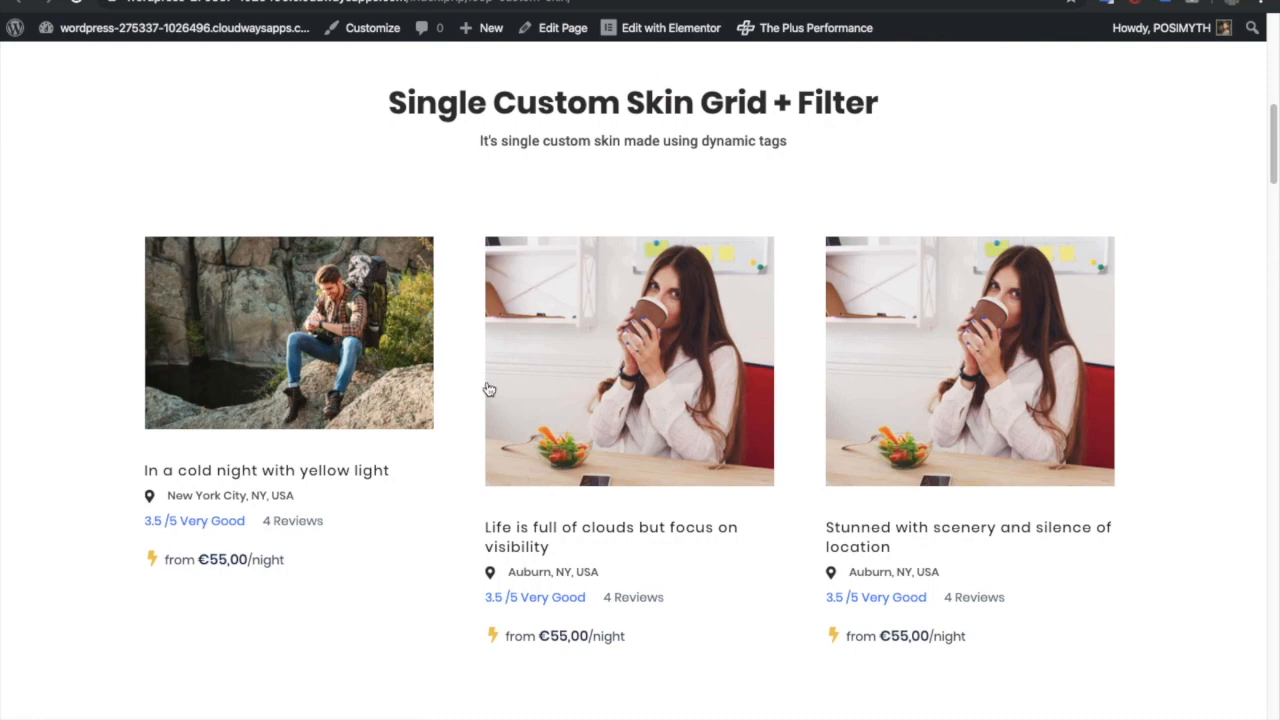
scroll(420, 400, down, 1)
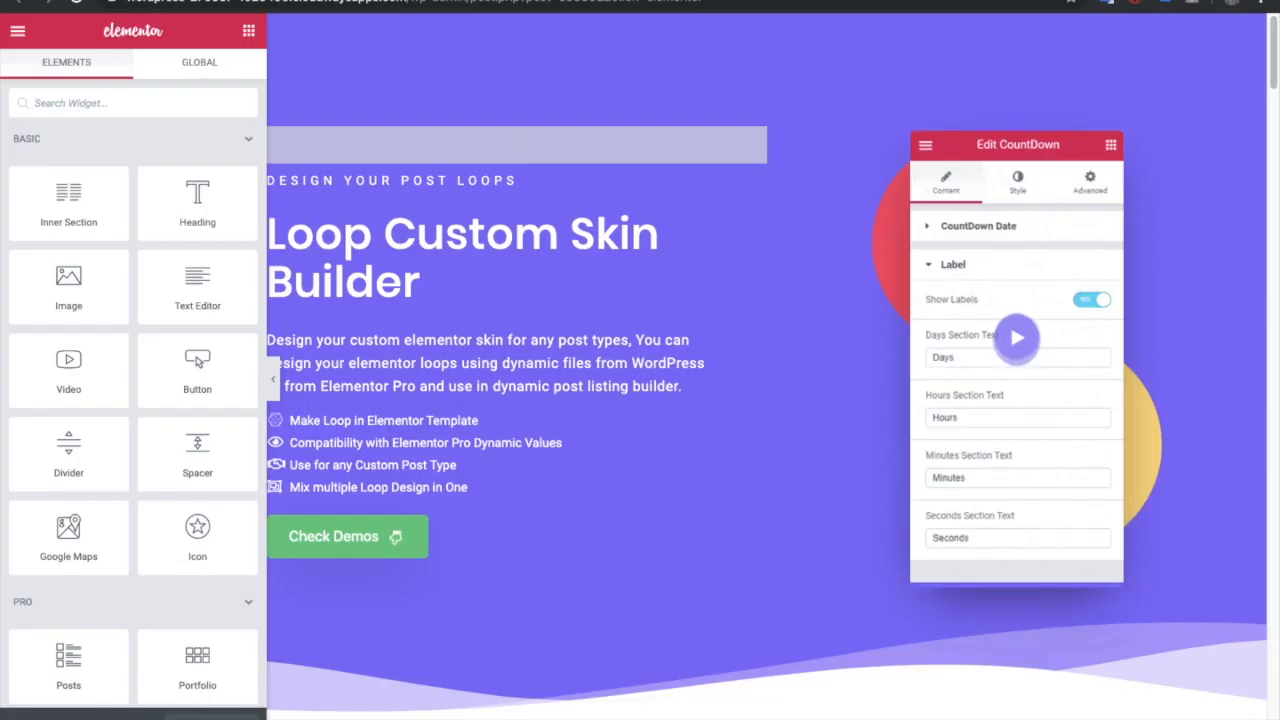
scroll(433, 281, down, 3)
scroll(433, 281, up, 3)
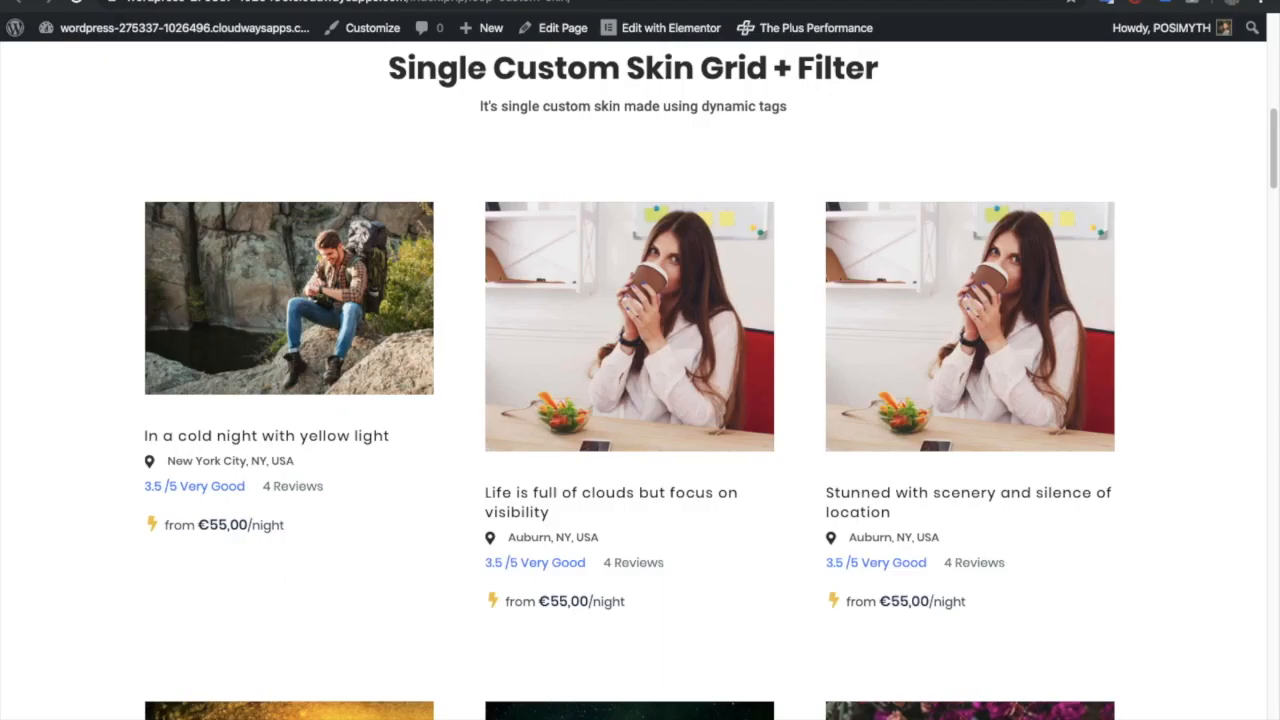
Go to the WordPress dashboard and open the list of all posts.
mouse_move(160, 30)
click(66, 59)
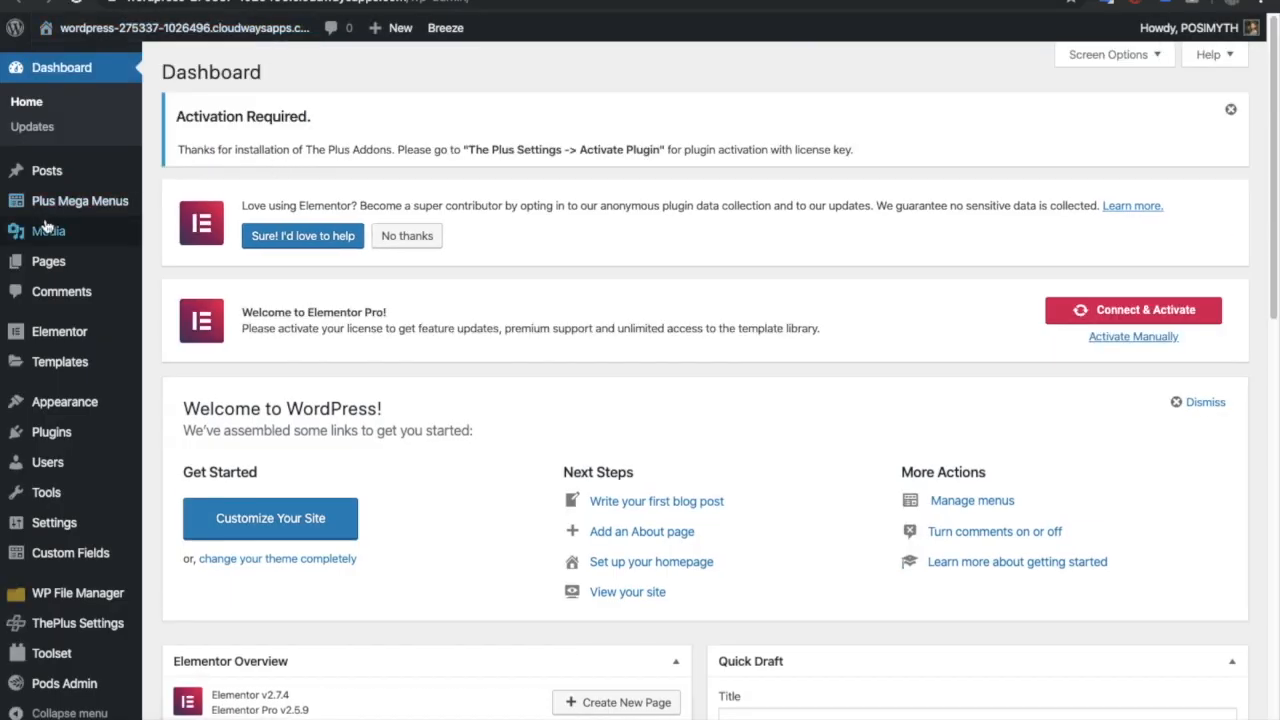
mouse_move(33, 172)
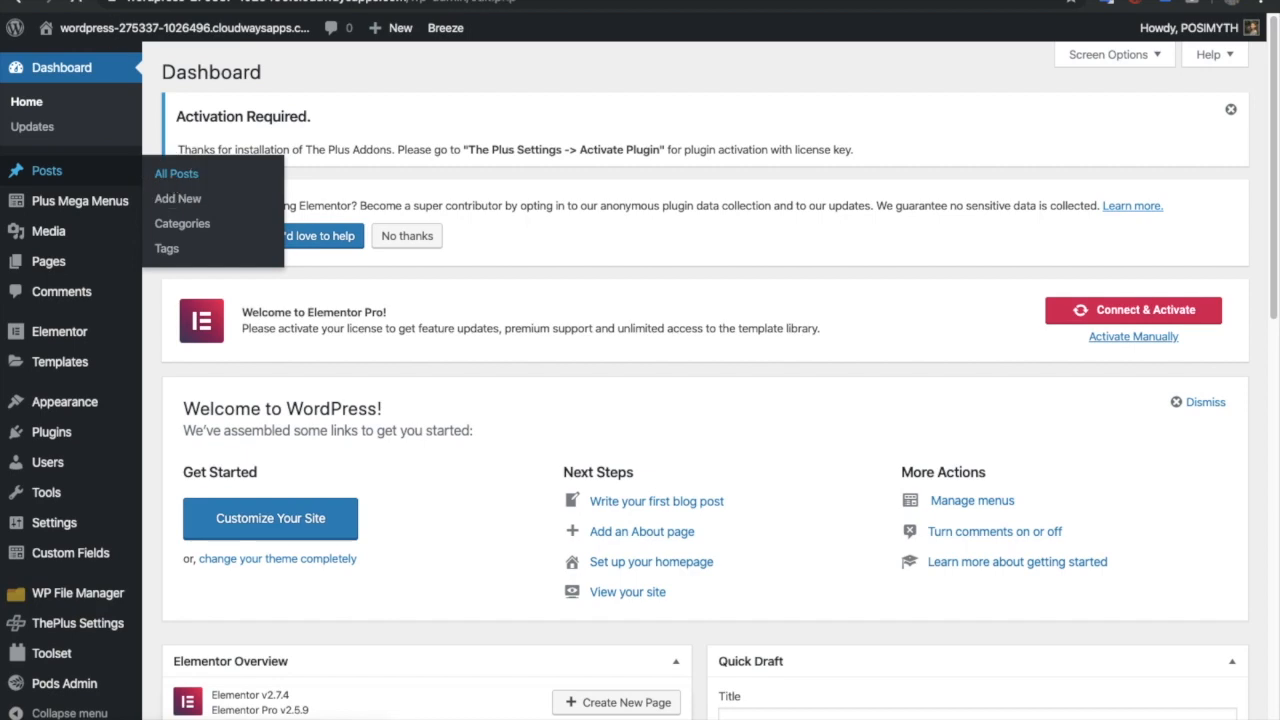
click(176, 173)
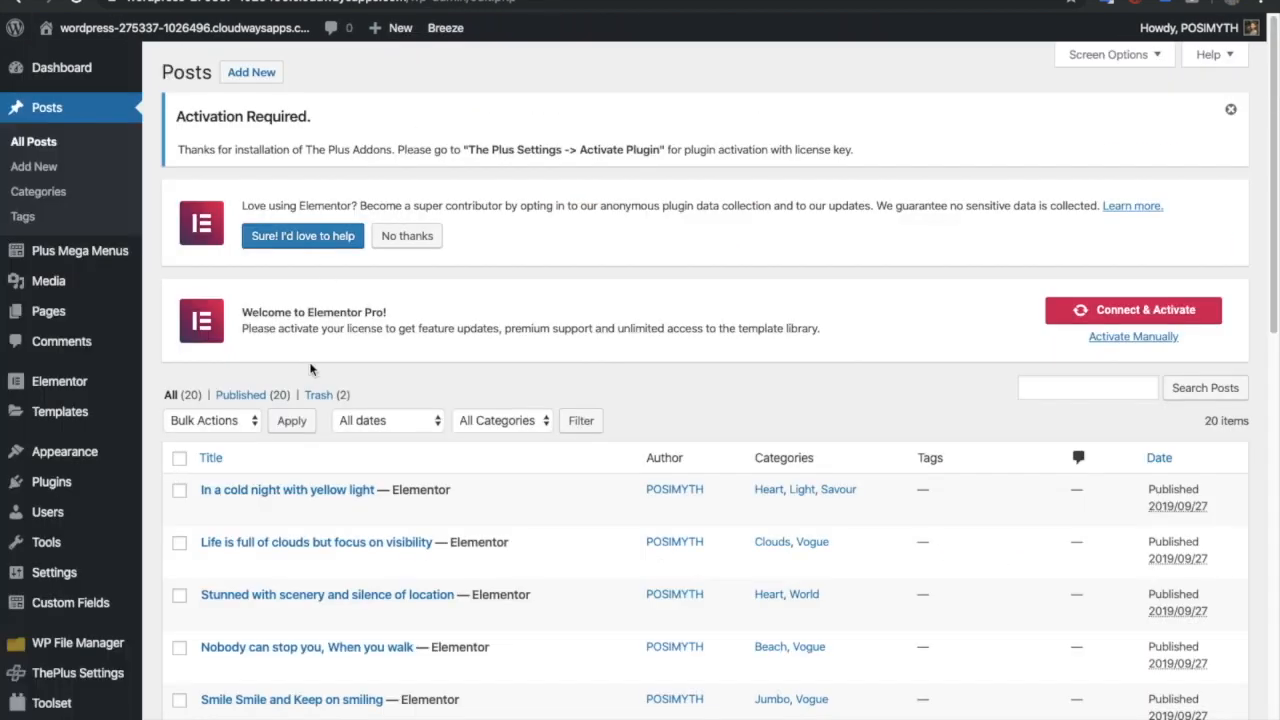
Match the first demo grid item to its post, "In a cold night with yellow light", and open that post for editing.
scroll(312, 370, down, 2)
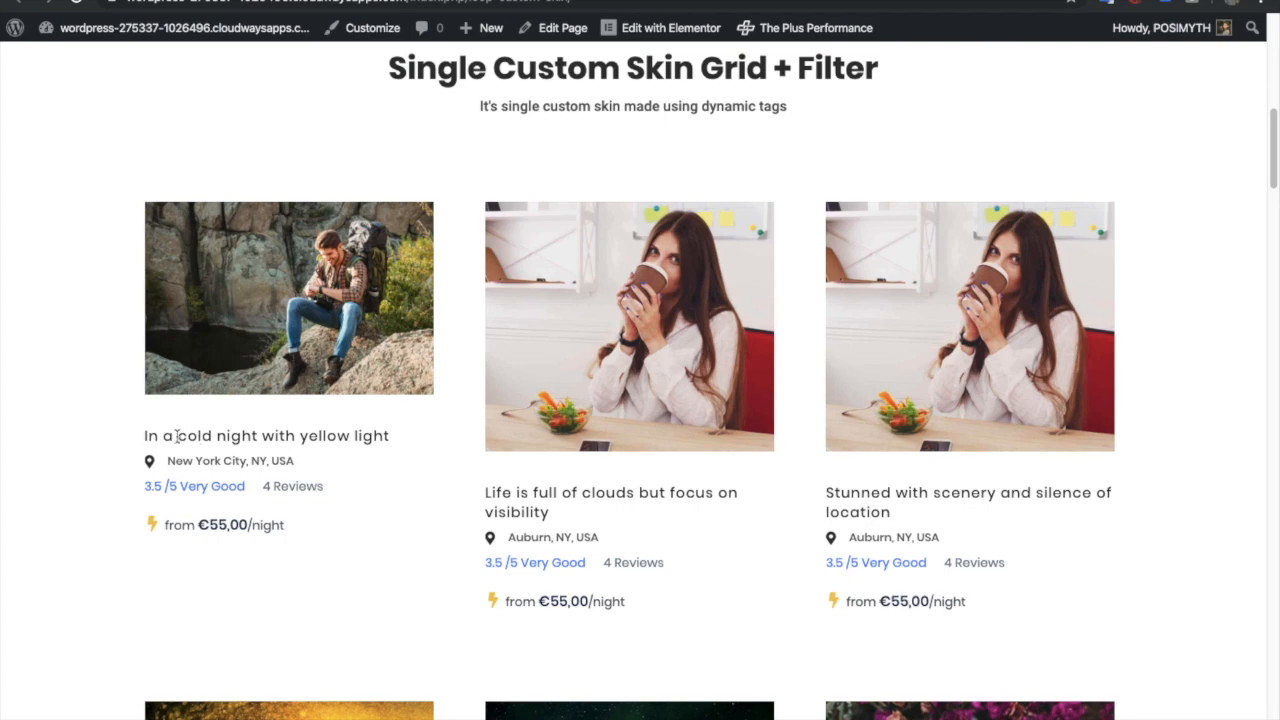
triple_click(150, 435)
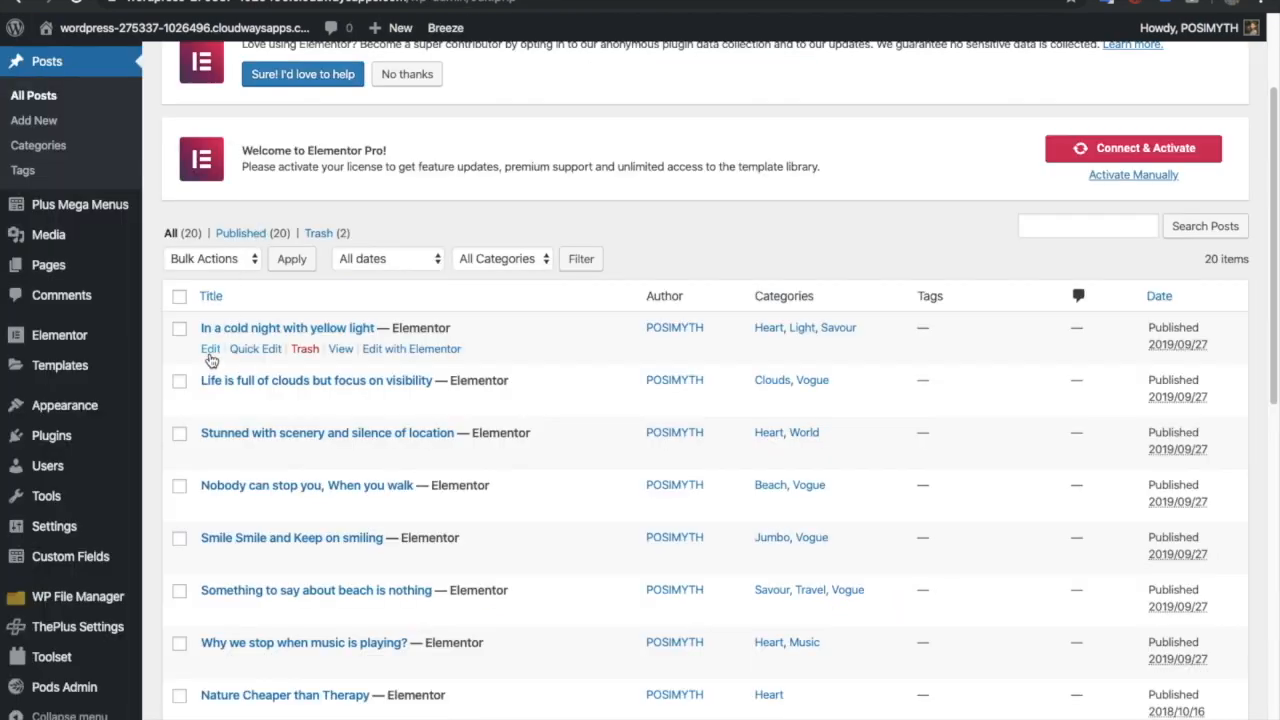
click(210, 350)
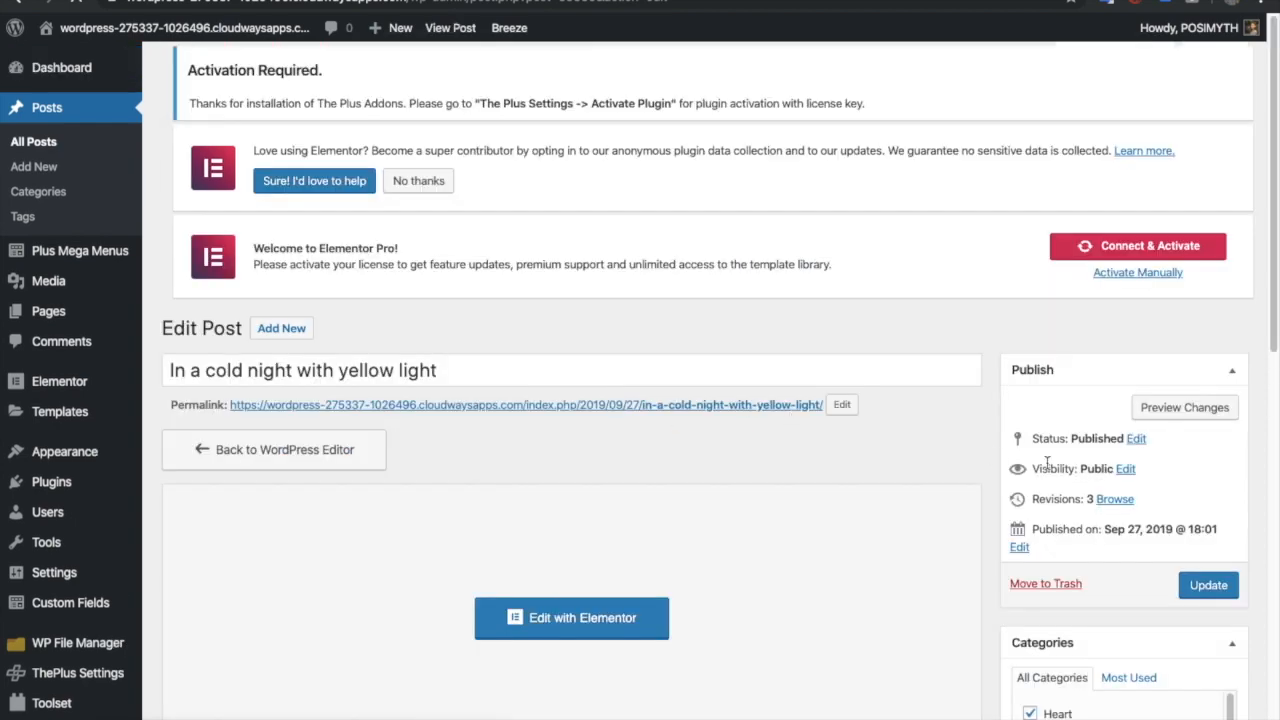
Compare the location shown under the first demo grid item with the post's City custom field.
scroll(1046, 464, down, 15)
scroll(1050, 494, up, 15)
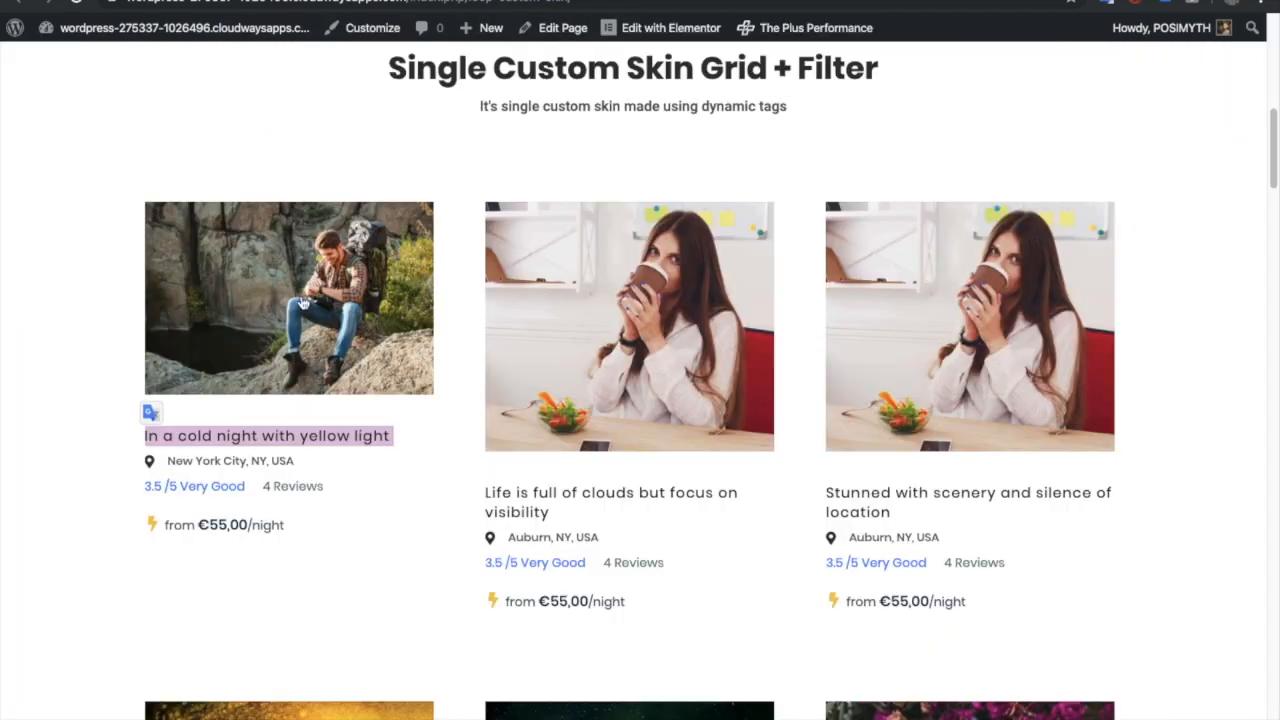
triple_click(218, 462)
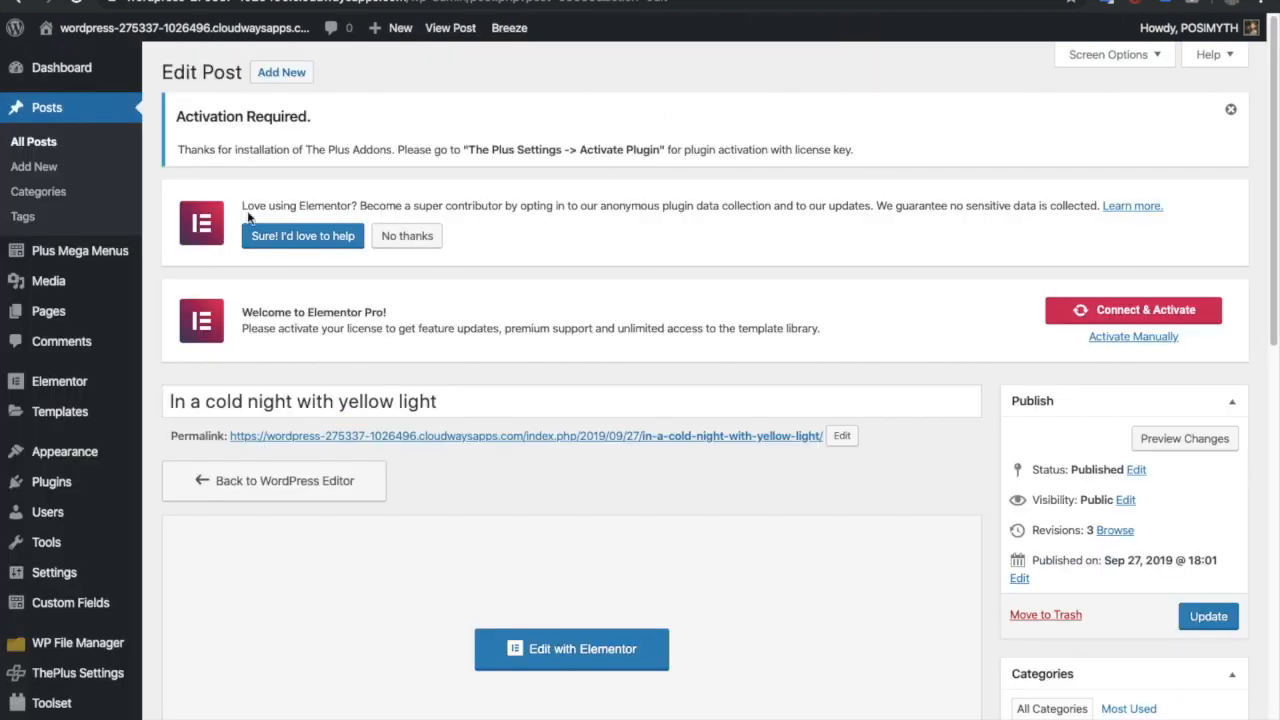
scroll(567, 429, down, 5)
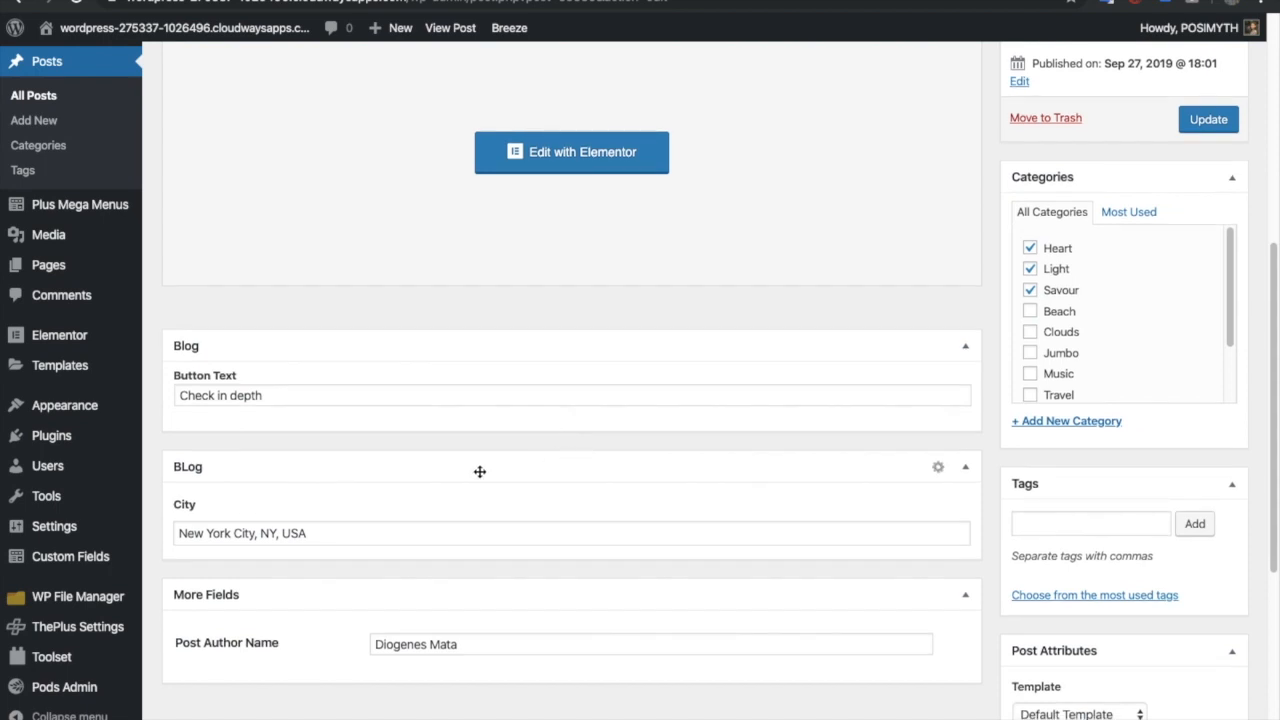
scroll(247, 492, down, 1)
triple_click(314, 514)
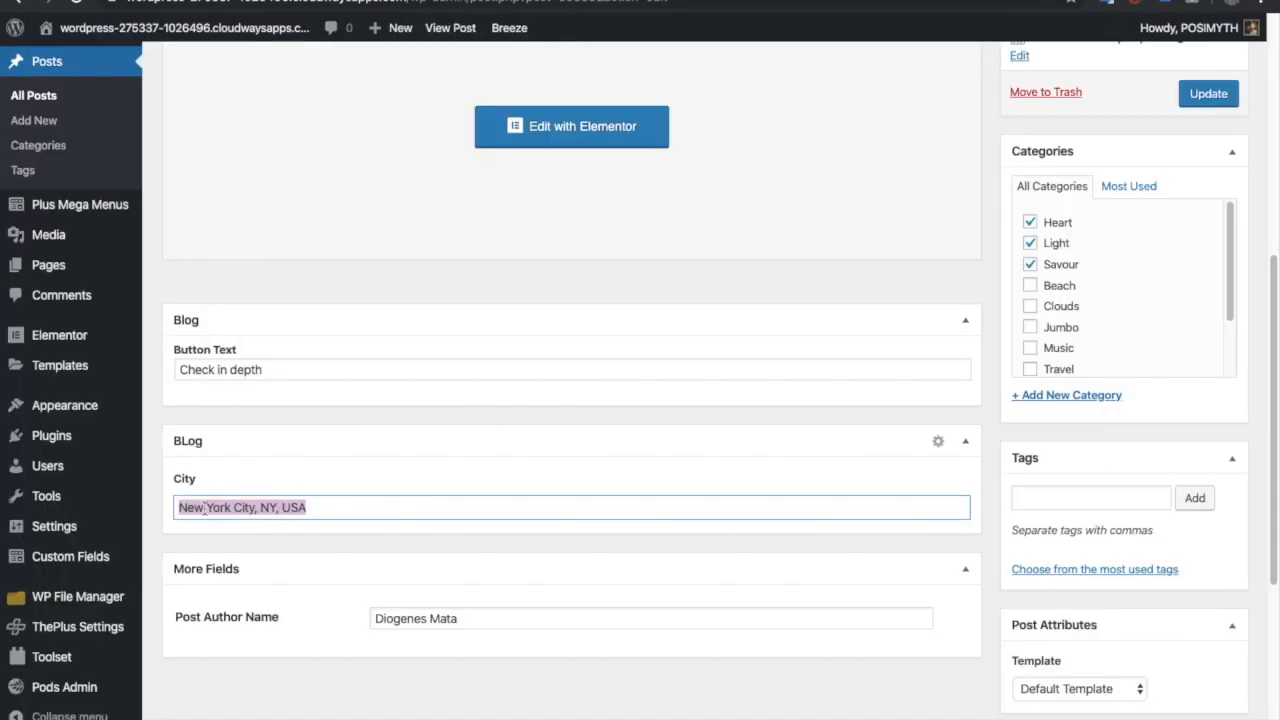
click(204, 508)
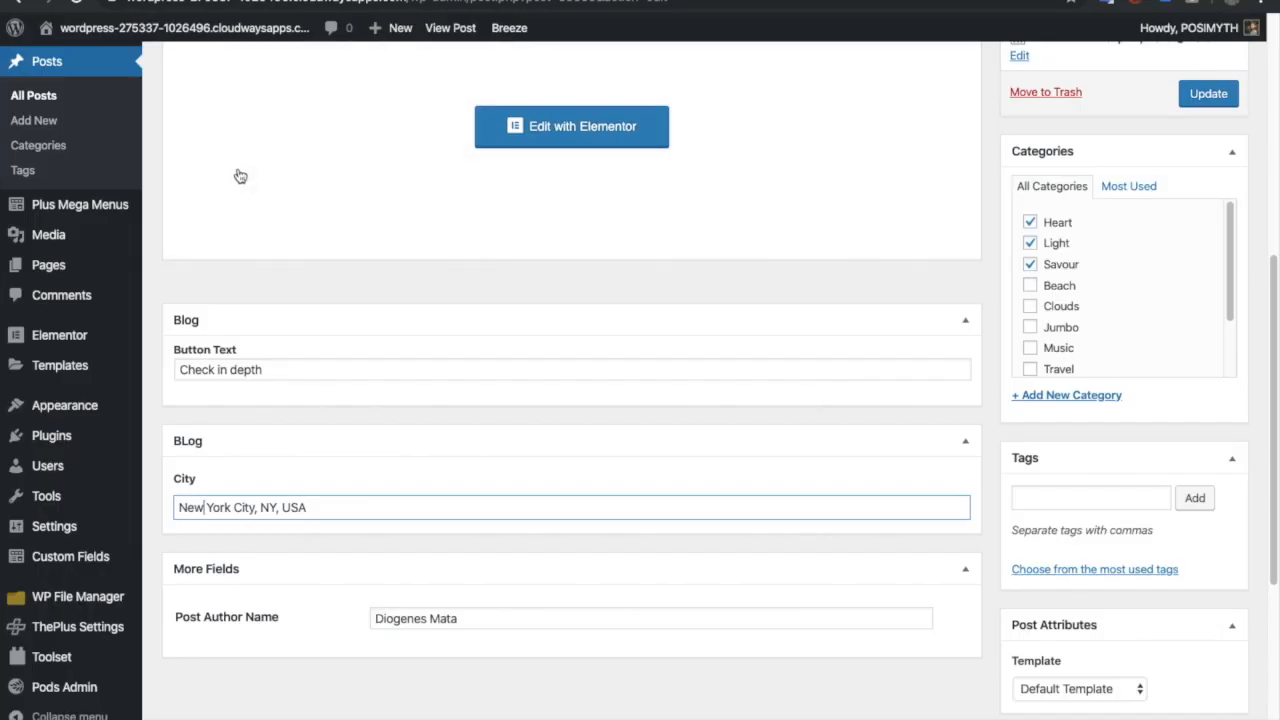
Review the post's title, categories, tags and featured image in the post editor.
scroll(740, 263, up, 2)
scroll(630, 273, up, 2)
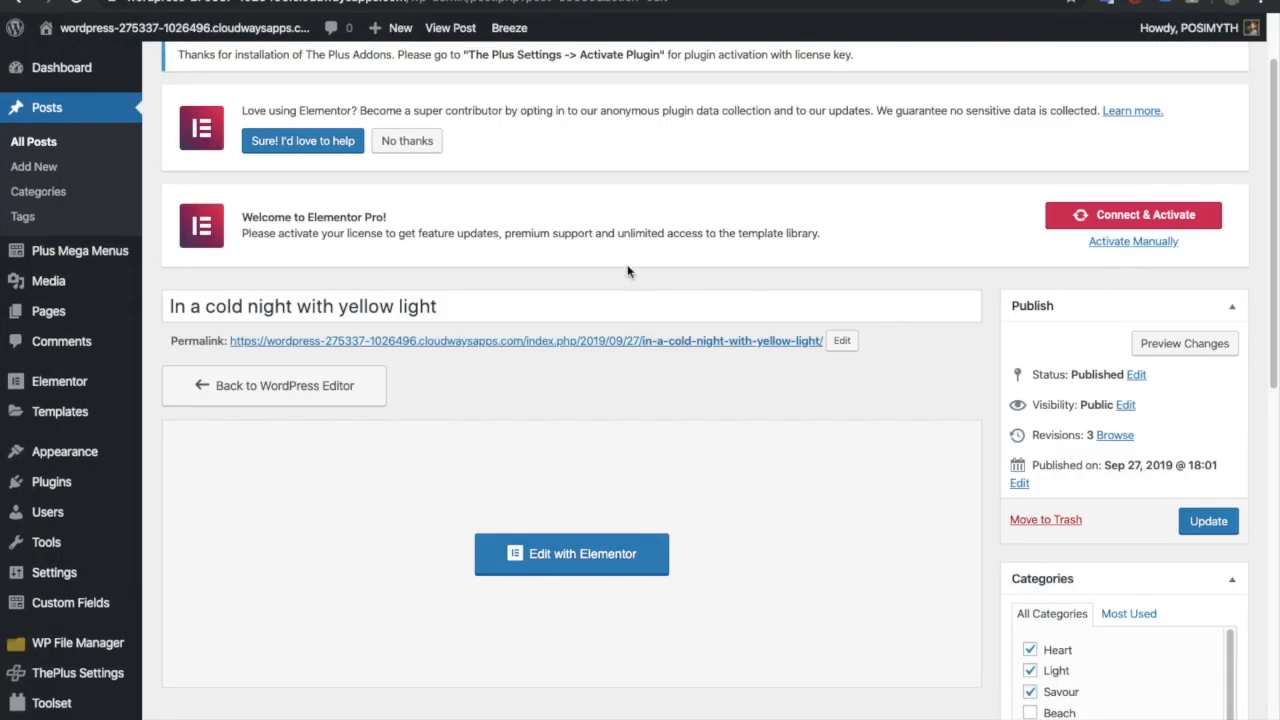
click(561, 304)
scroll(880, 449, down, 5)
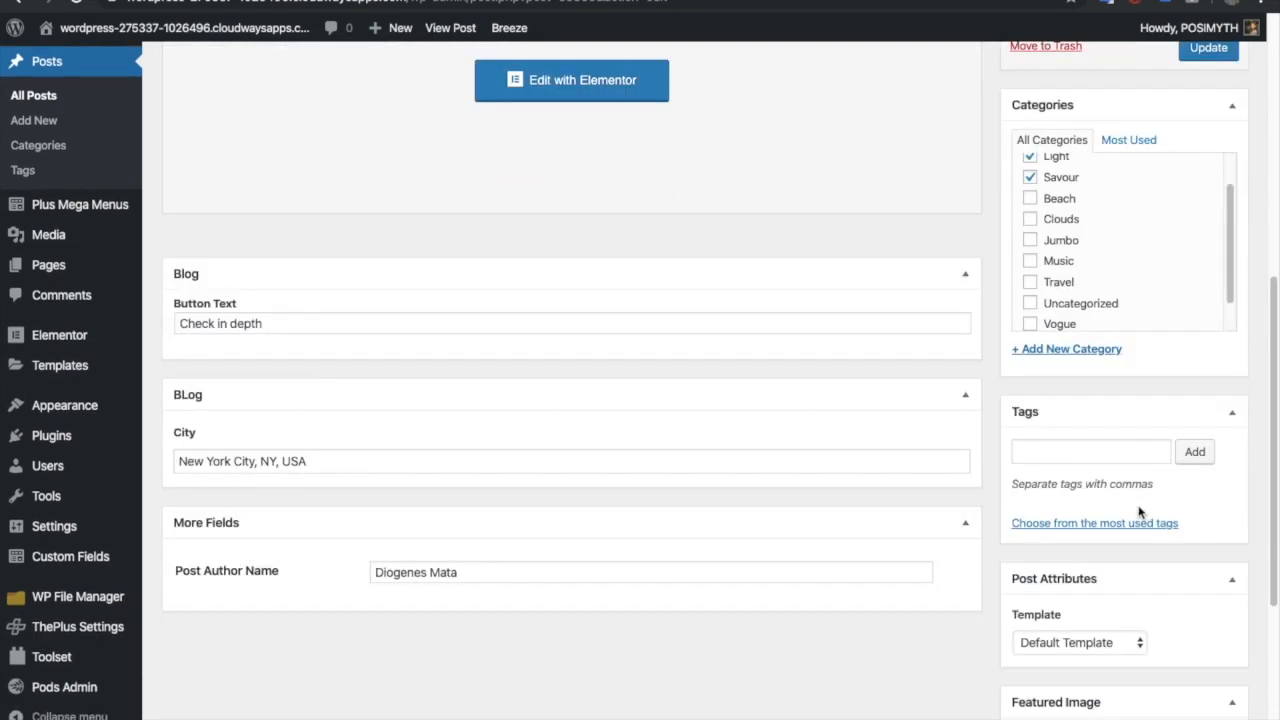
click(1066, 451)
scroll(1080, 586, down, 3)
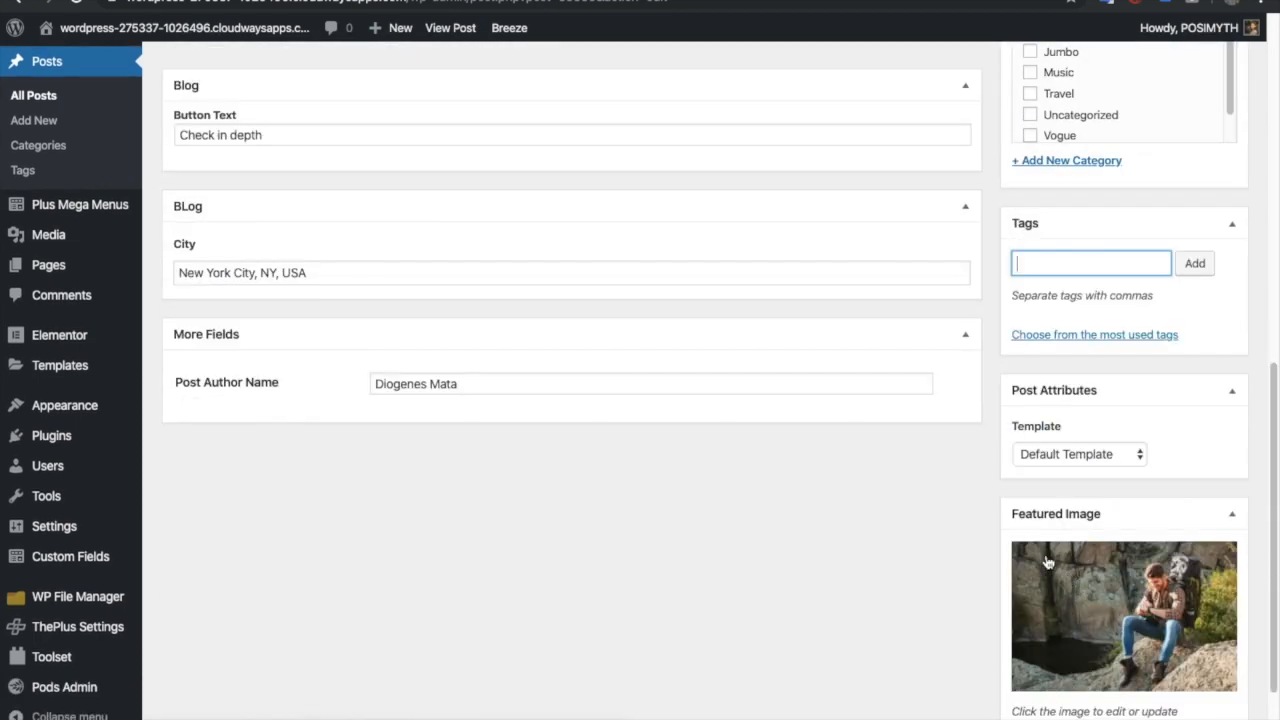
Inspect the Single Custom Skin Grid + Filter listing in the demo page's Elementor editor.
scroll(963, 471, up, 8)
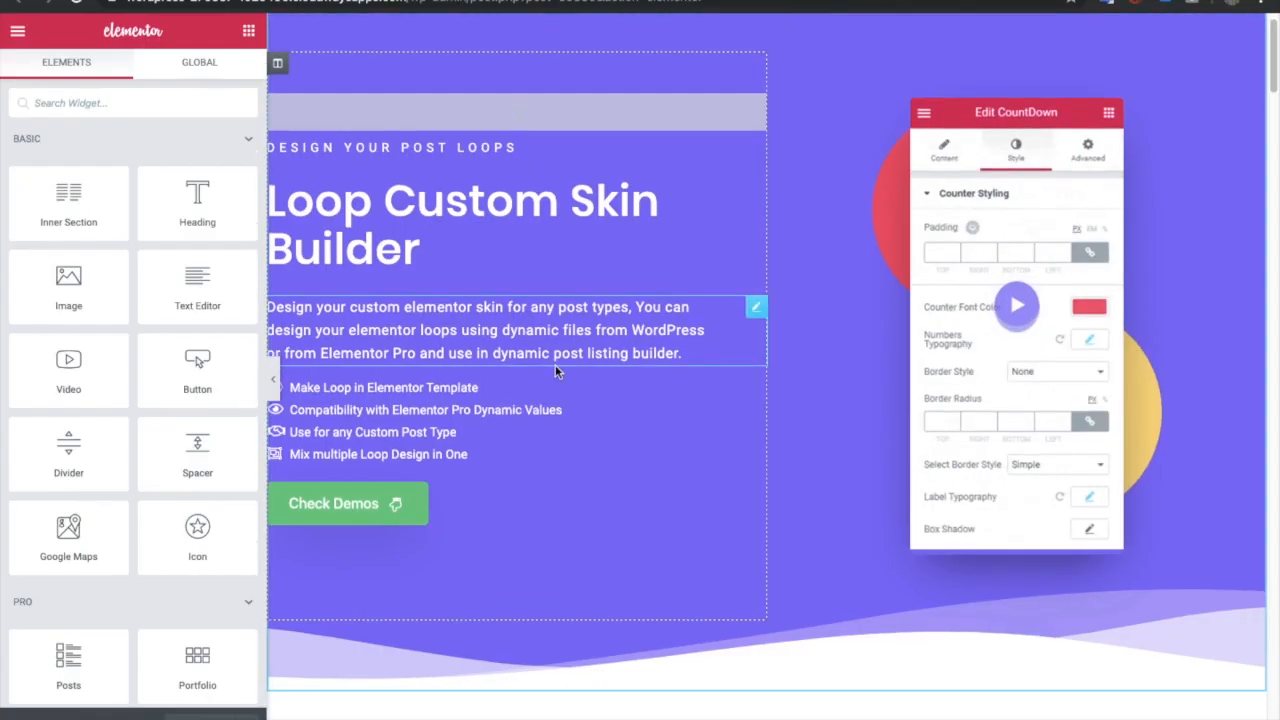
scroll(557, 371, down, 8)
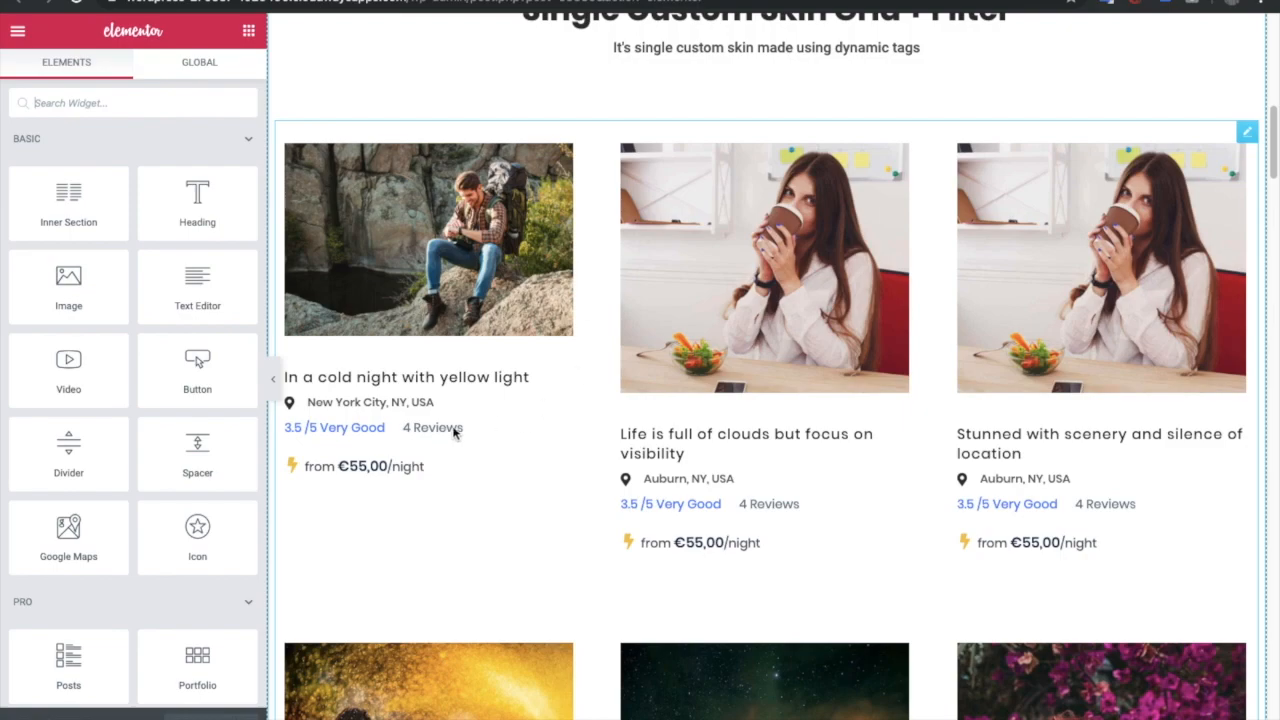
click(500, 427)
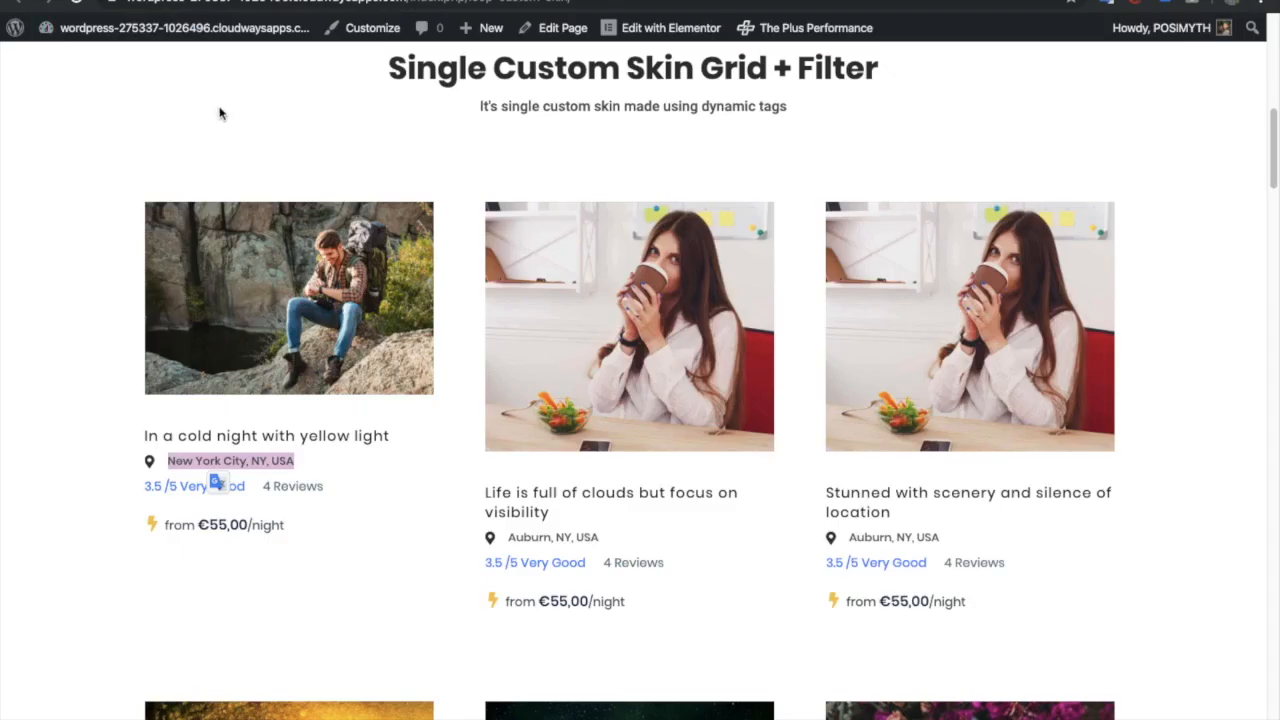
Return to the WordPress dashboard and open the Saved Templates list.
mouse_move(120, 30)
click(106, 58)
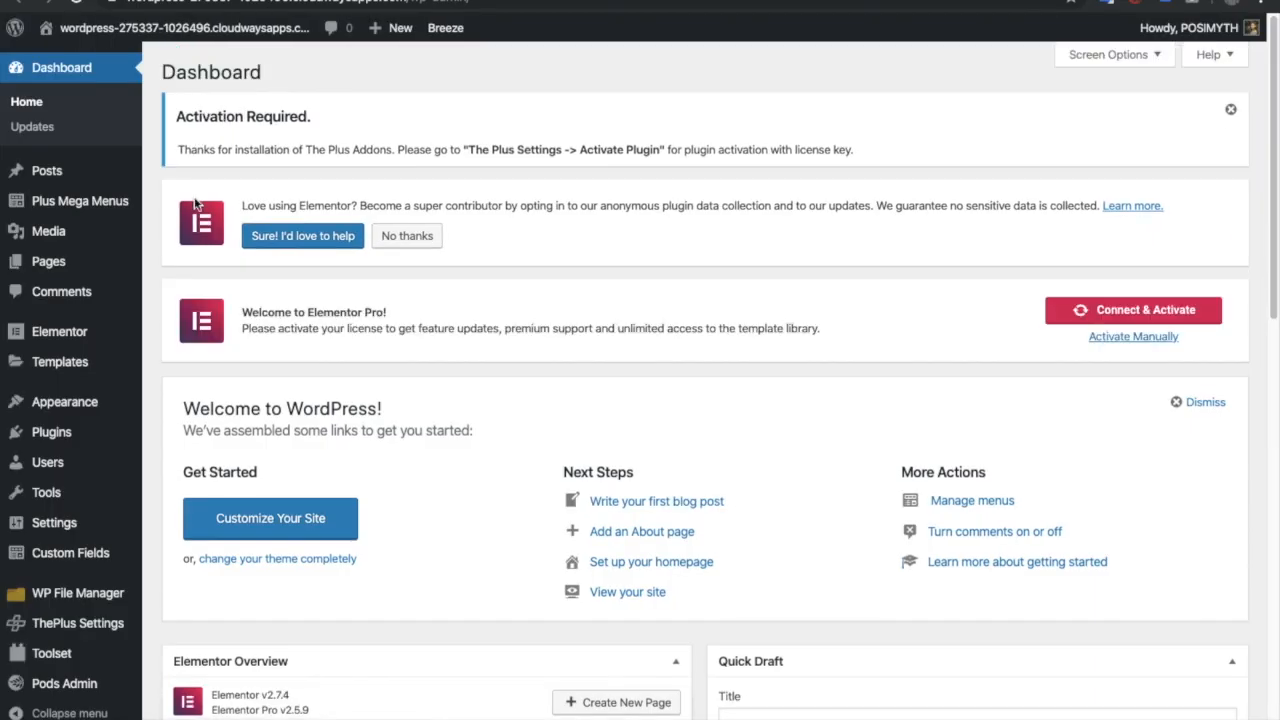
scroll(196, 204, down, 3)
mouse_move(96, 403)
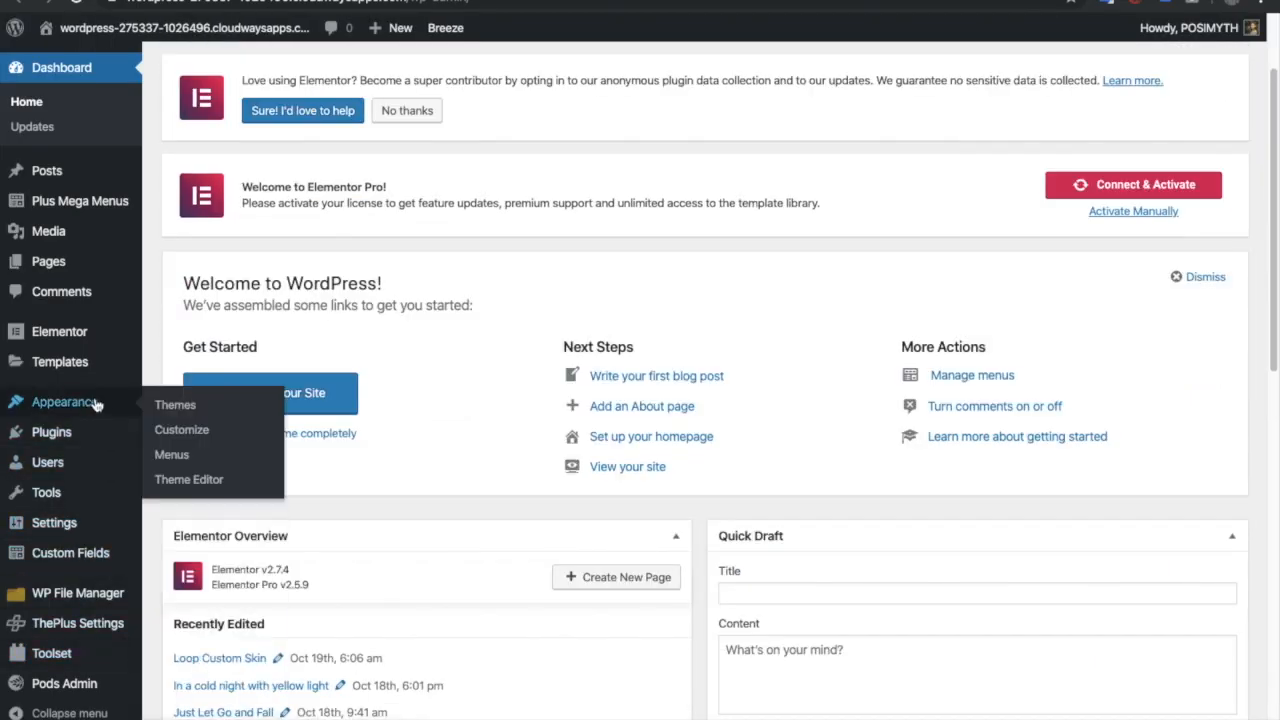
mouse_move(92, 370)
click(176, 374)
scroll(323, 467, down, 3)
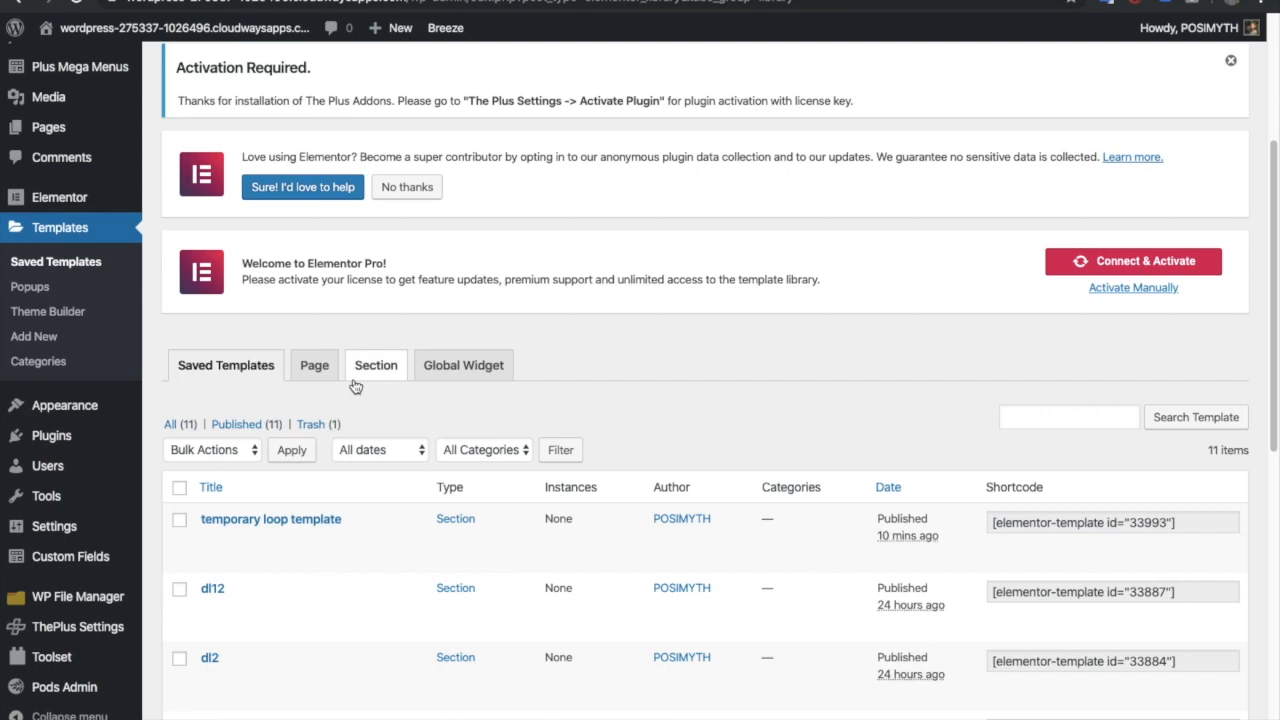
Create a new template of type Section named "Name of template".
scroll(355, 386, up, 5)
click(192, 254)
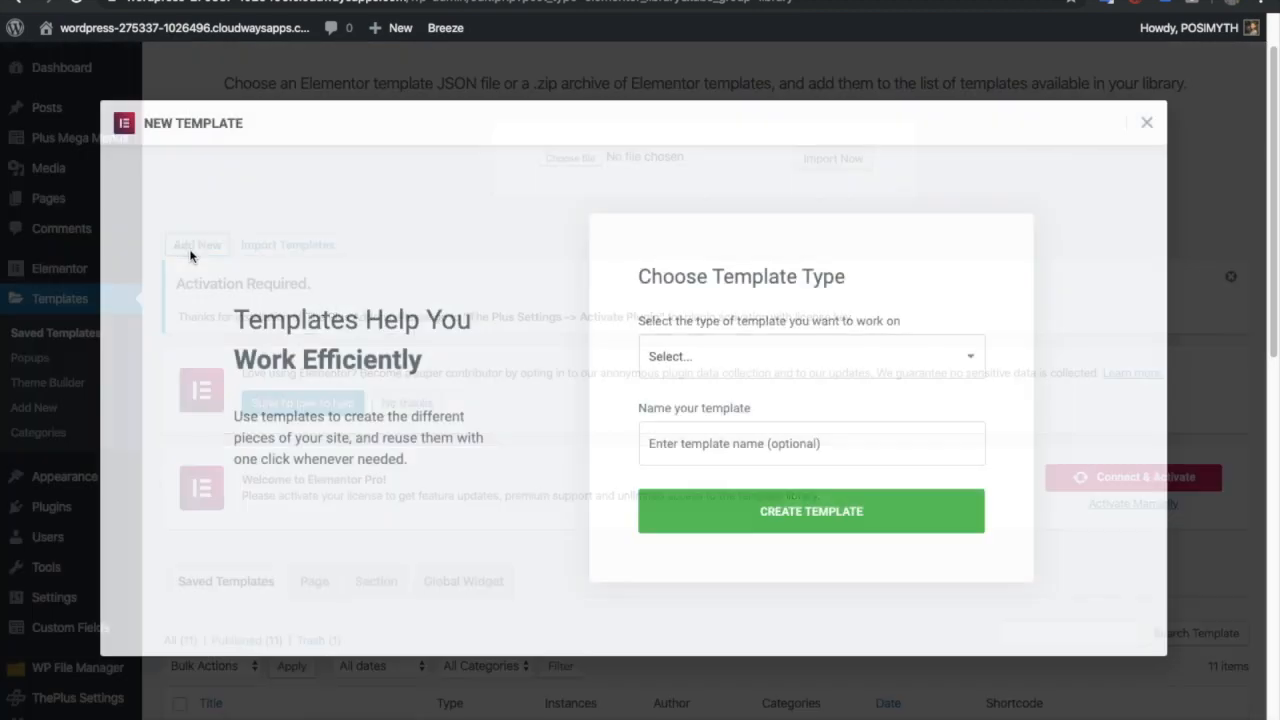
click(686, 360)
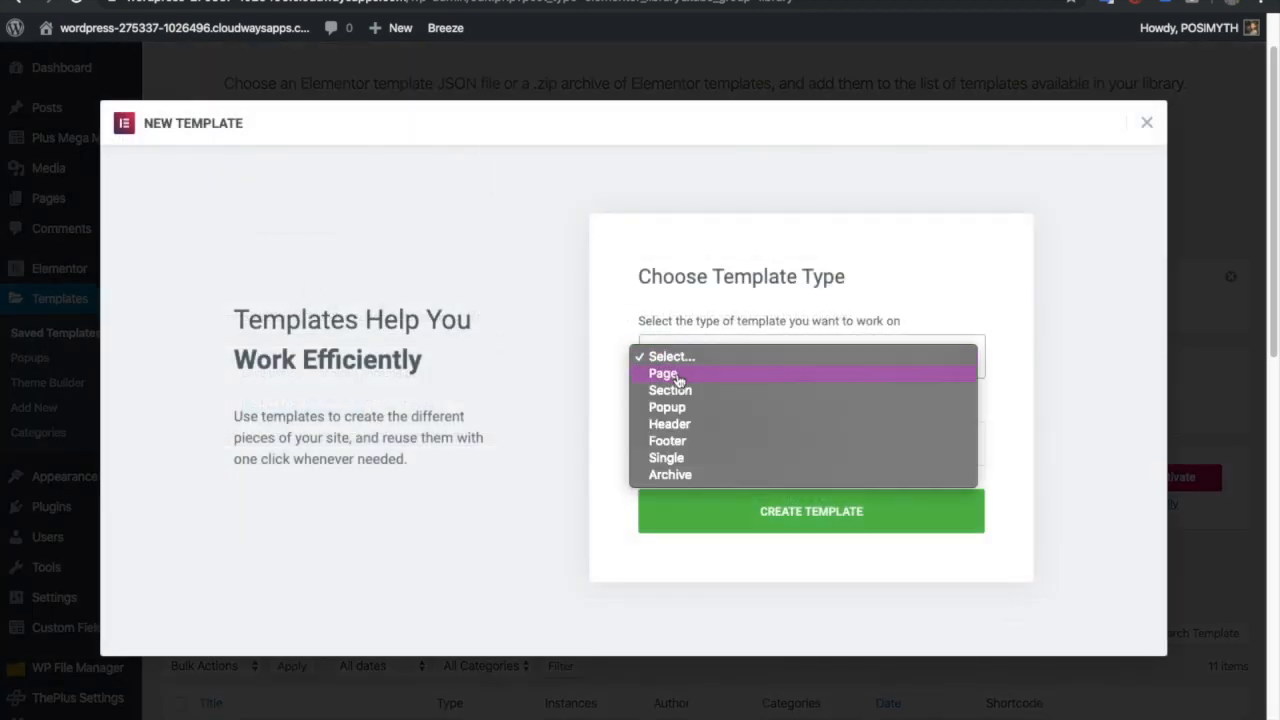
key(Escape)
click(721, 436)
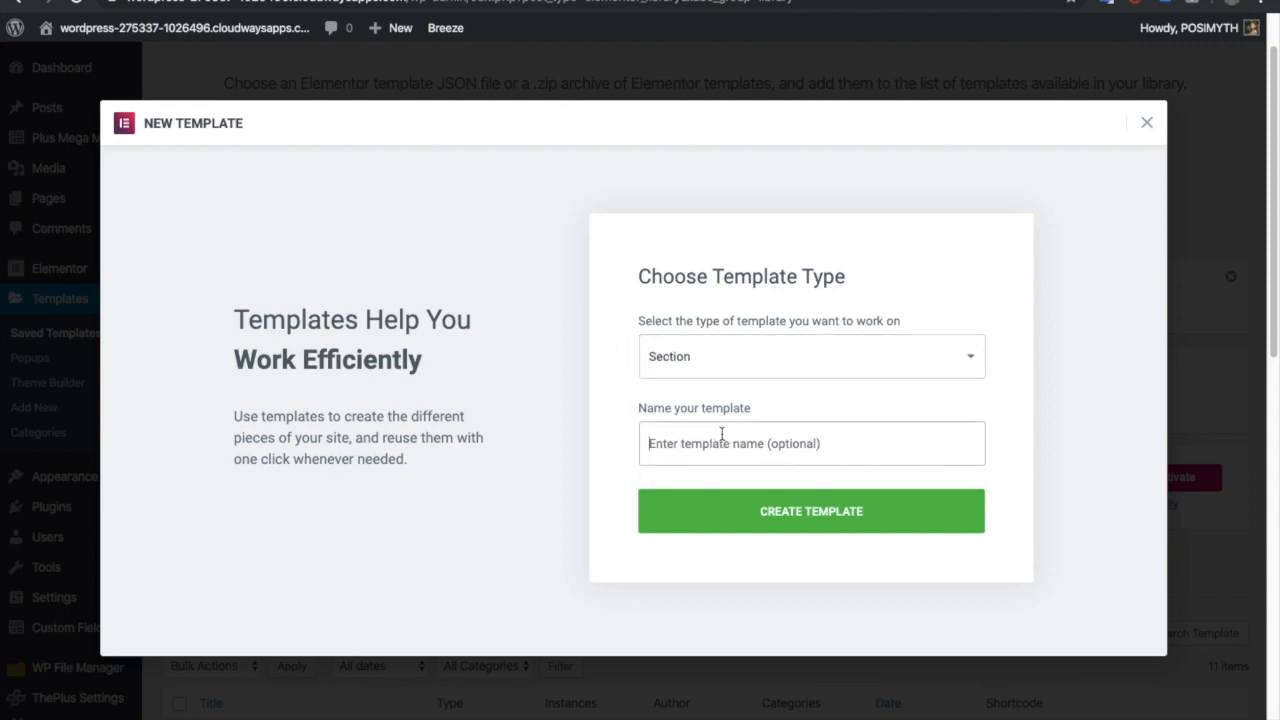
text(g)
key(BackSpace)
text(Name of template)
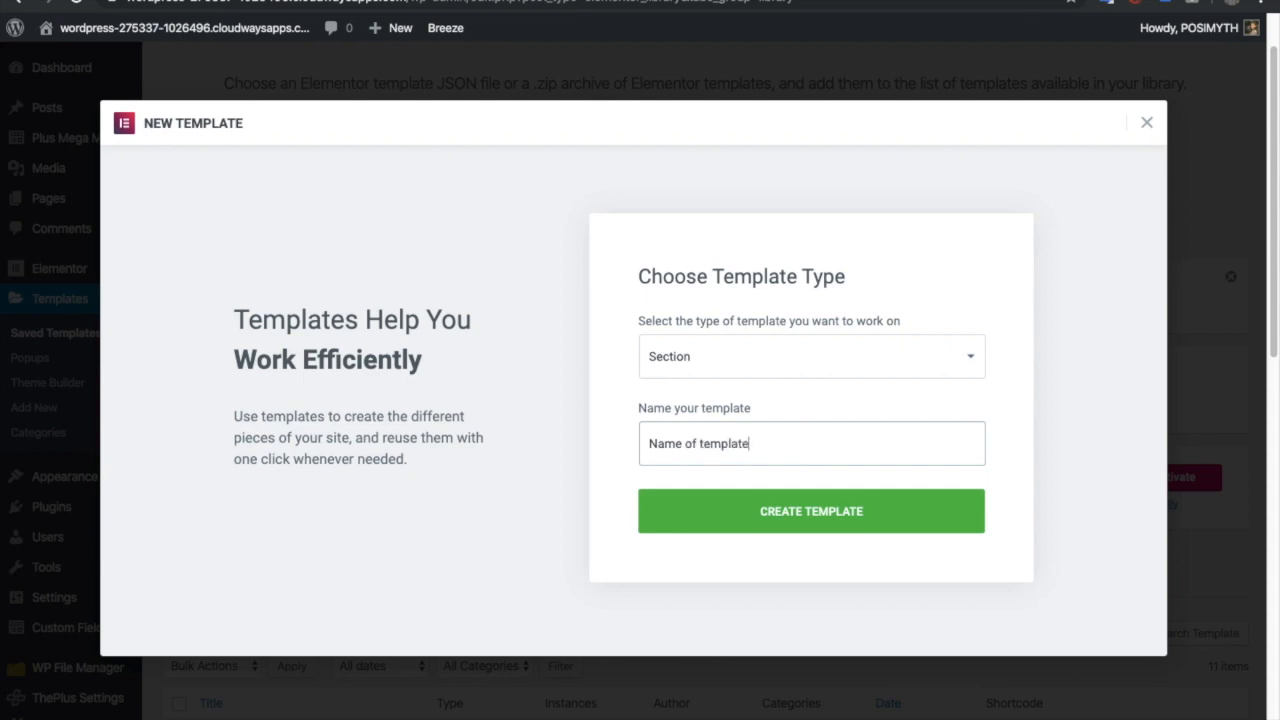
click(812, 521)
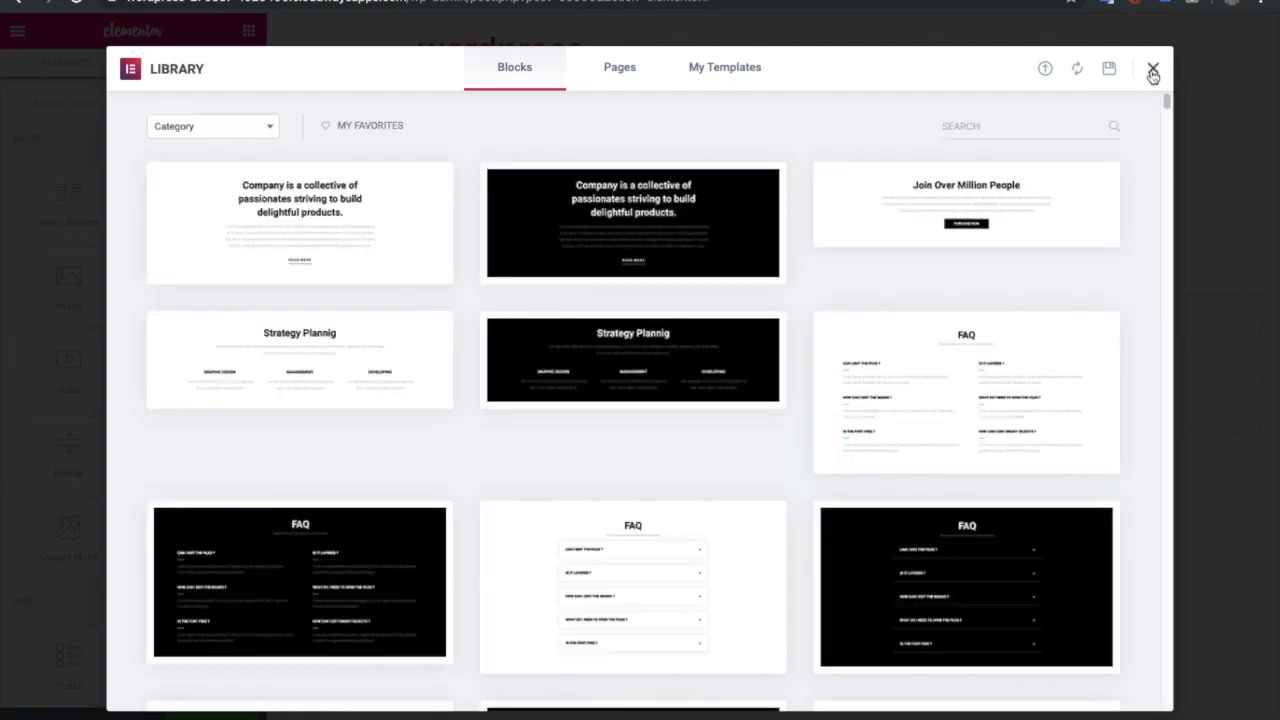
Dismiss the template library, add a single-column section to the blank template, and show the available widgets.
click(1152, 72)
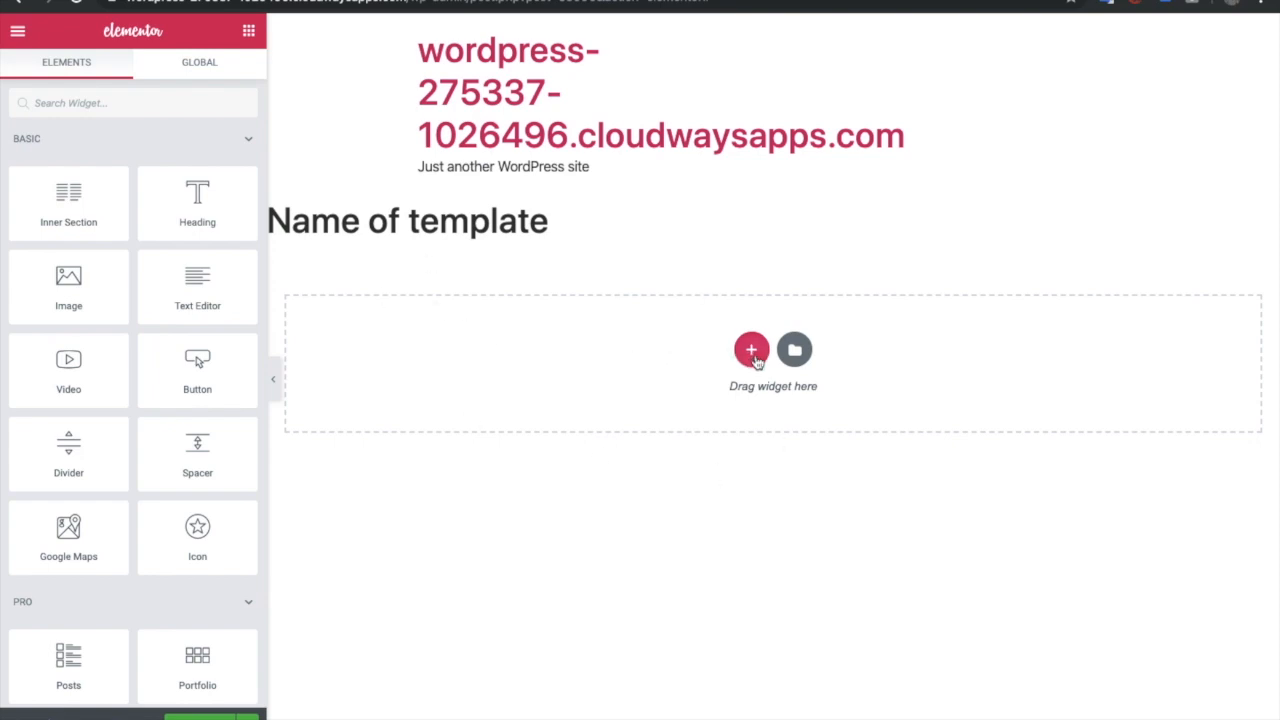
click(754, 358)
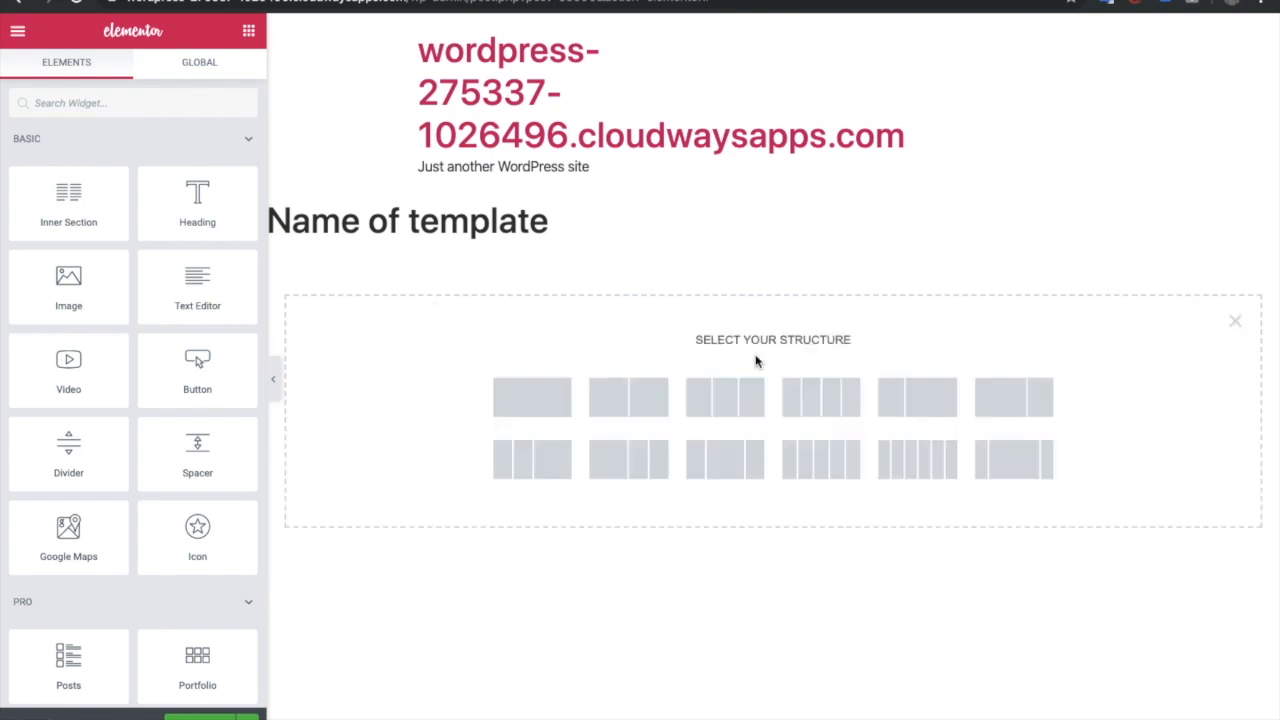
click(541, 390)
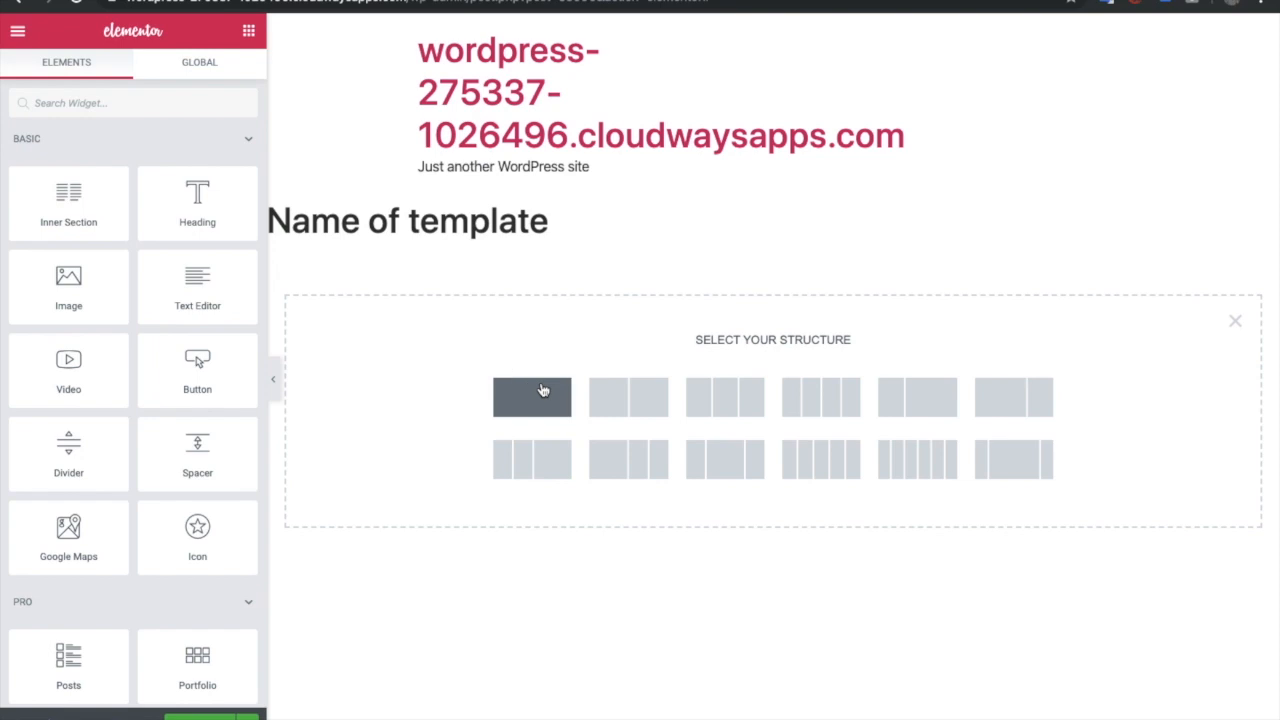
click(250, 33)
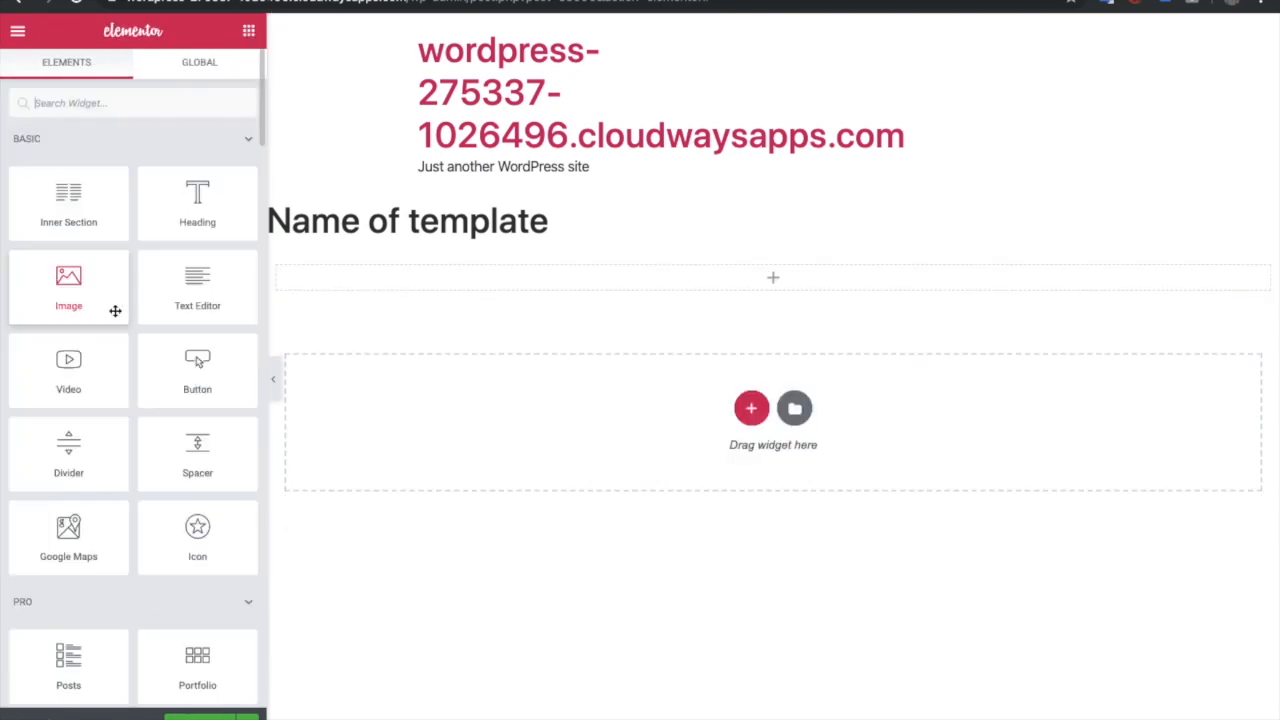
Add an Image widget to the empty section and set its dynamic source to the post's Featured Image.
drag(64, 305, 594, 300)
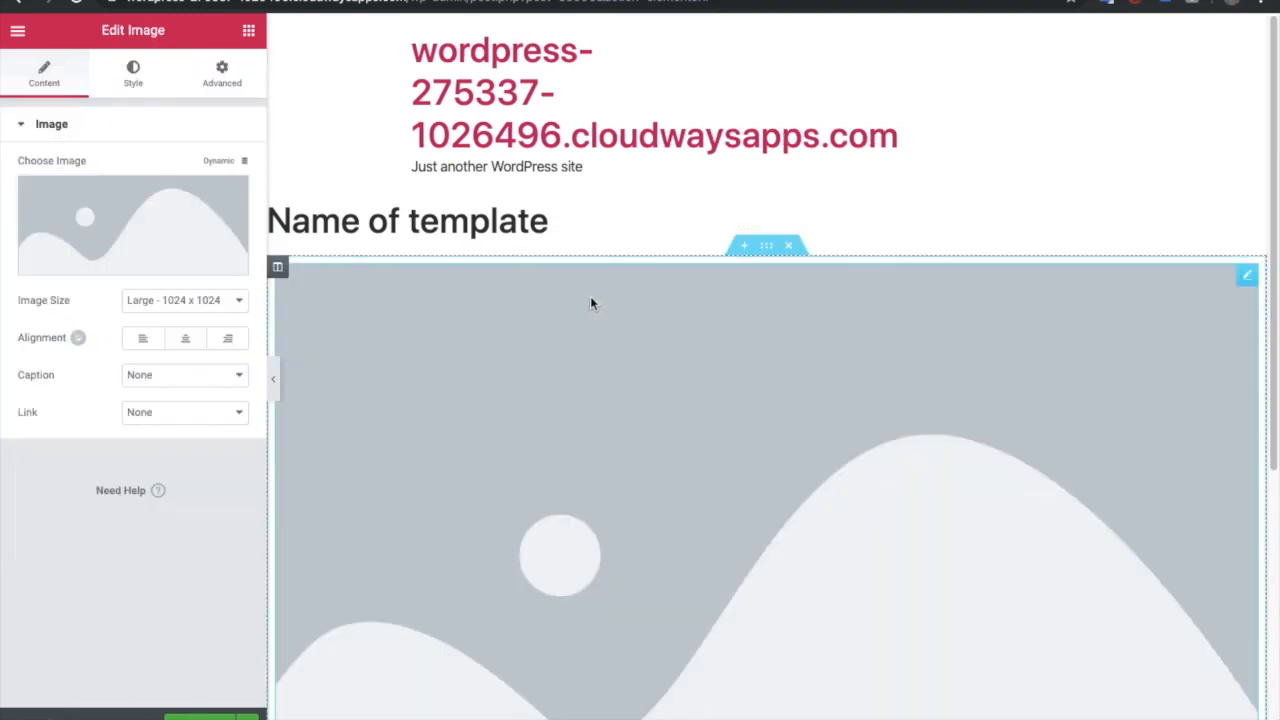
click(226, 164)
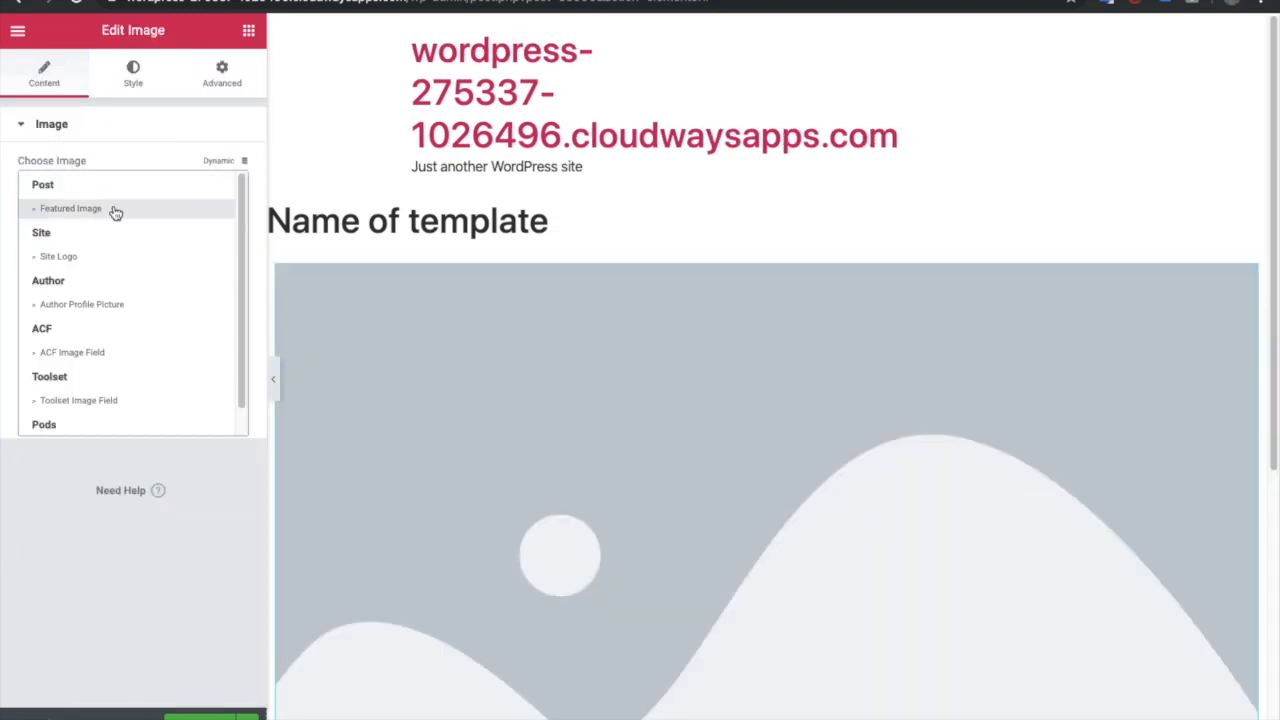
scroll(95, 340, down, 1)
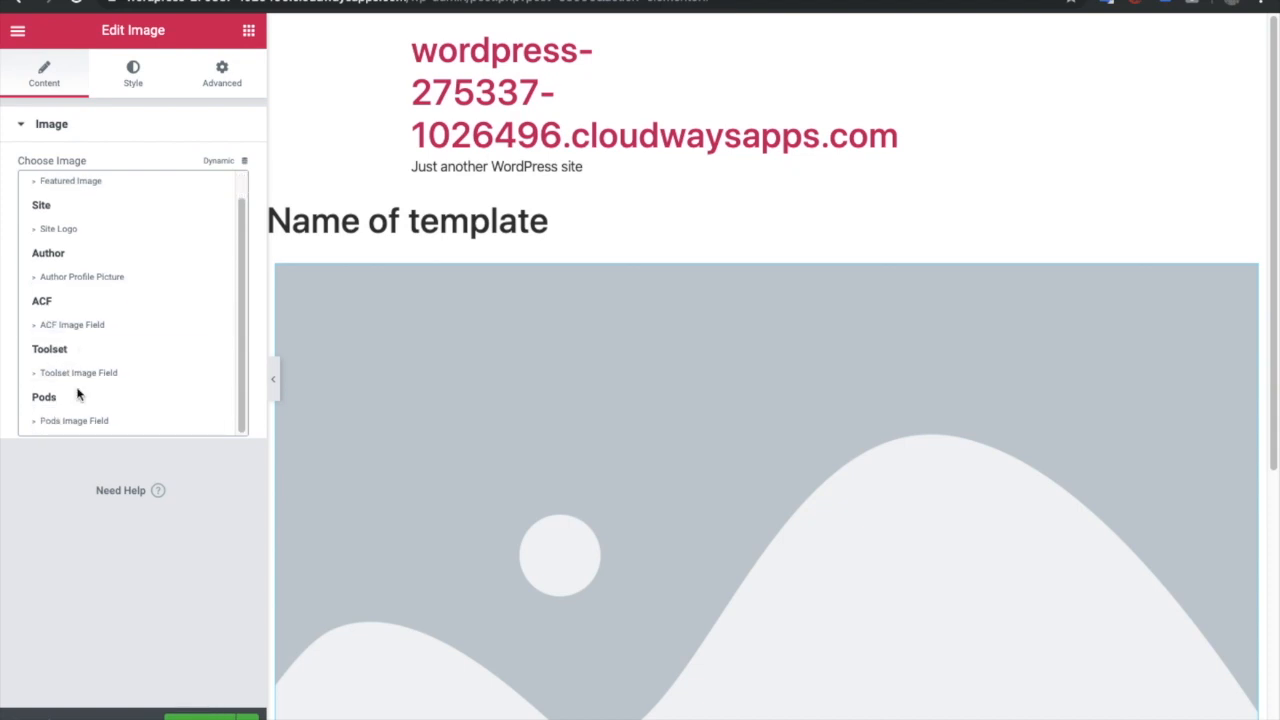
scroll(101, 296, up, 1)
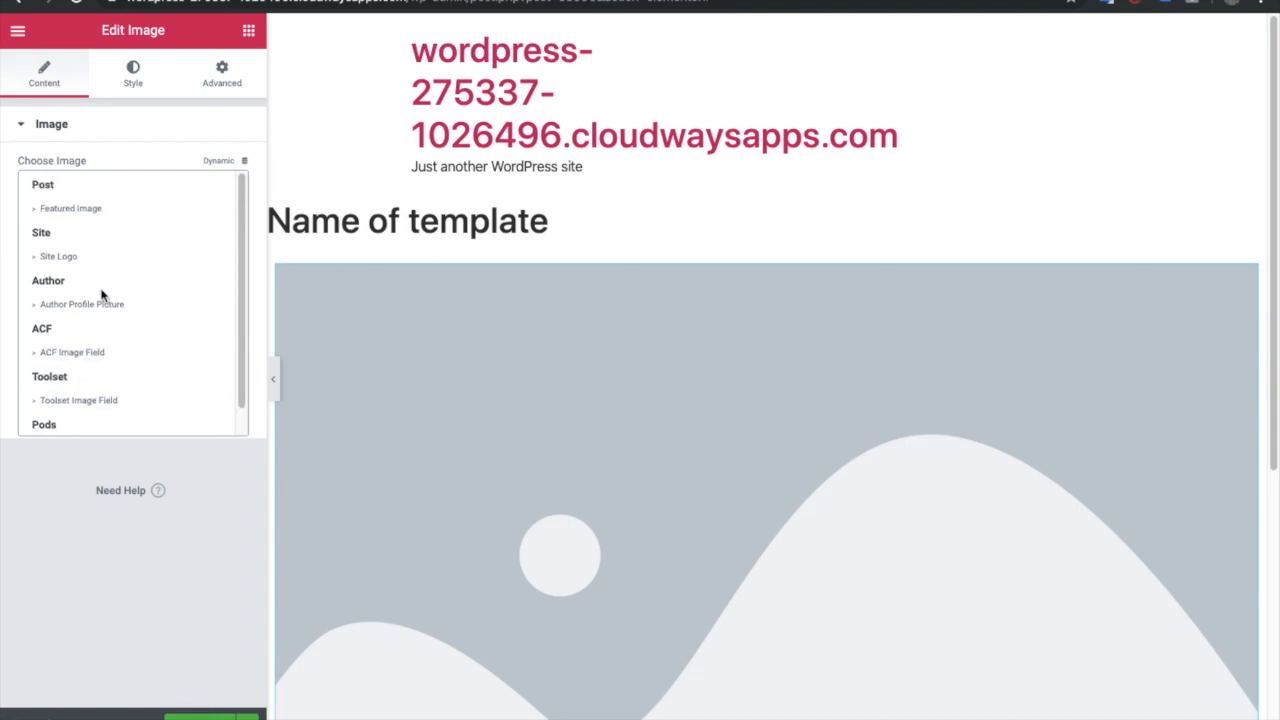
click(91, 210)
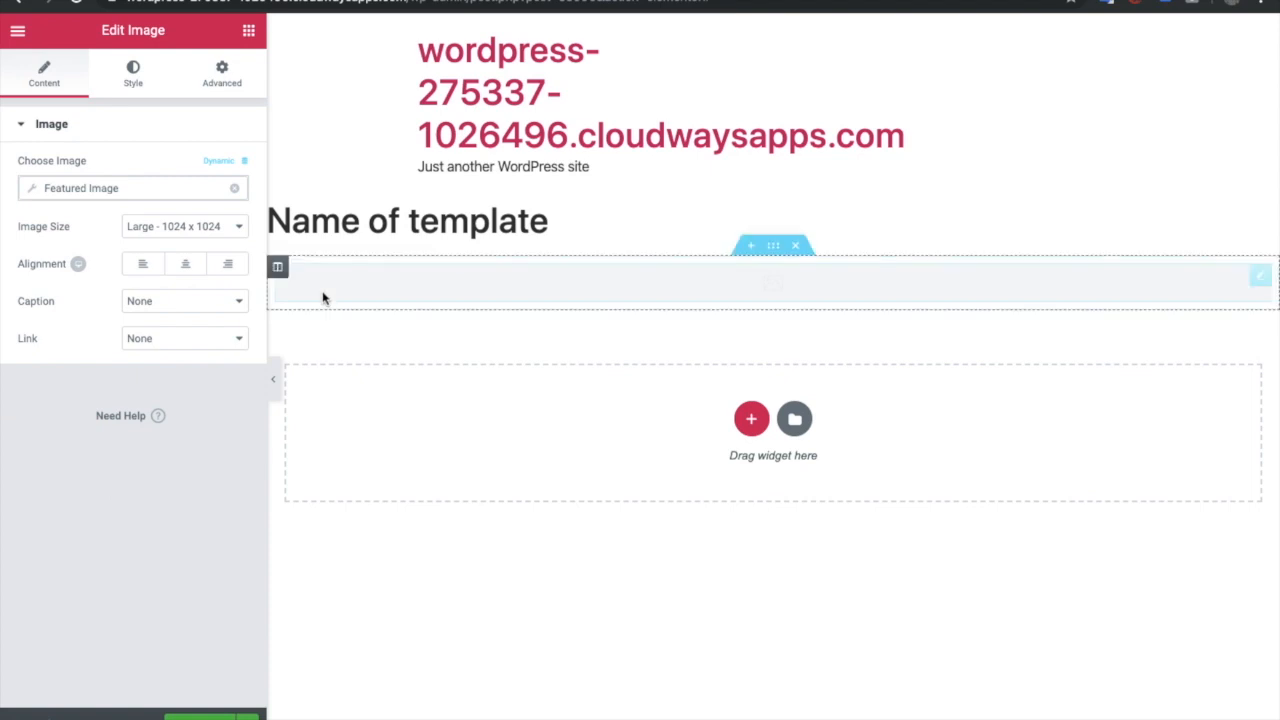
Add a Heading widget below the image and set its title to the dynamic Post Title.
click(248, 31)
drag(205, 222, 500, 305)
click(211, 131)
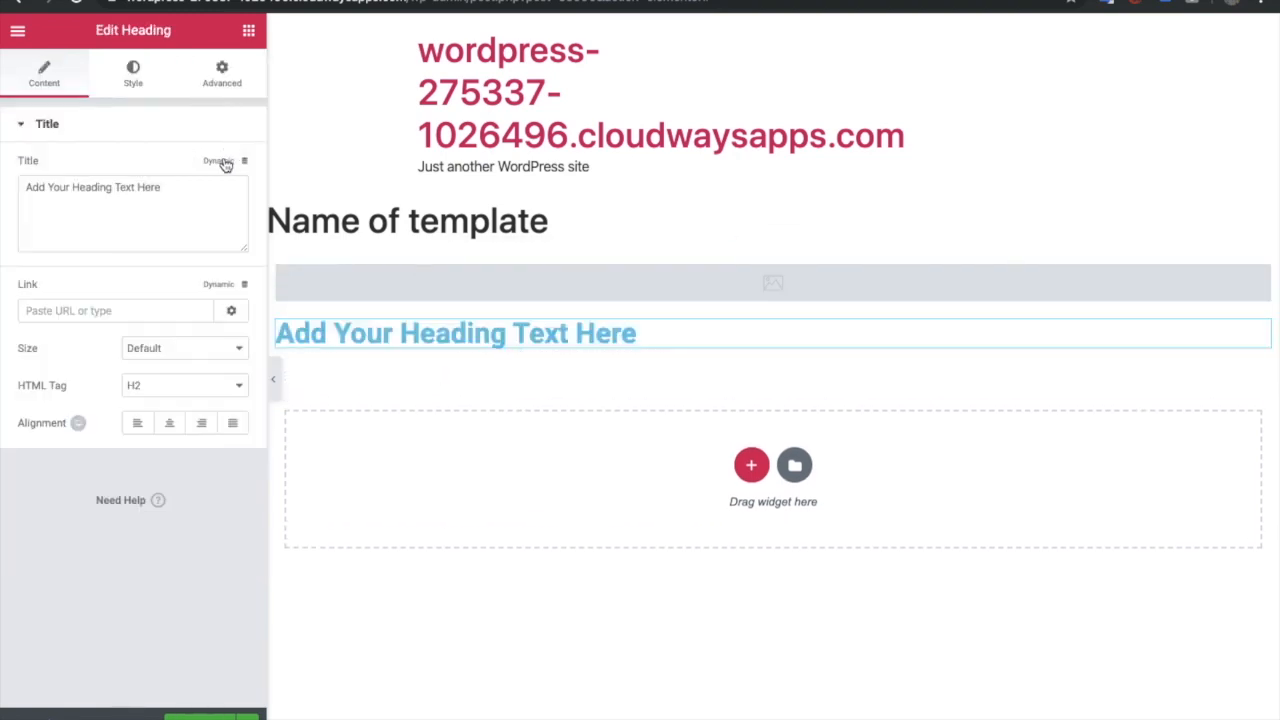
click(224, 162)
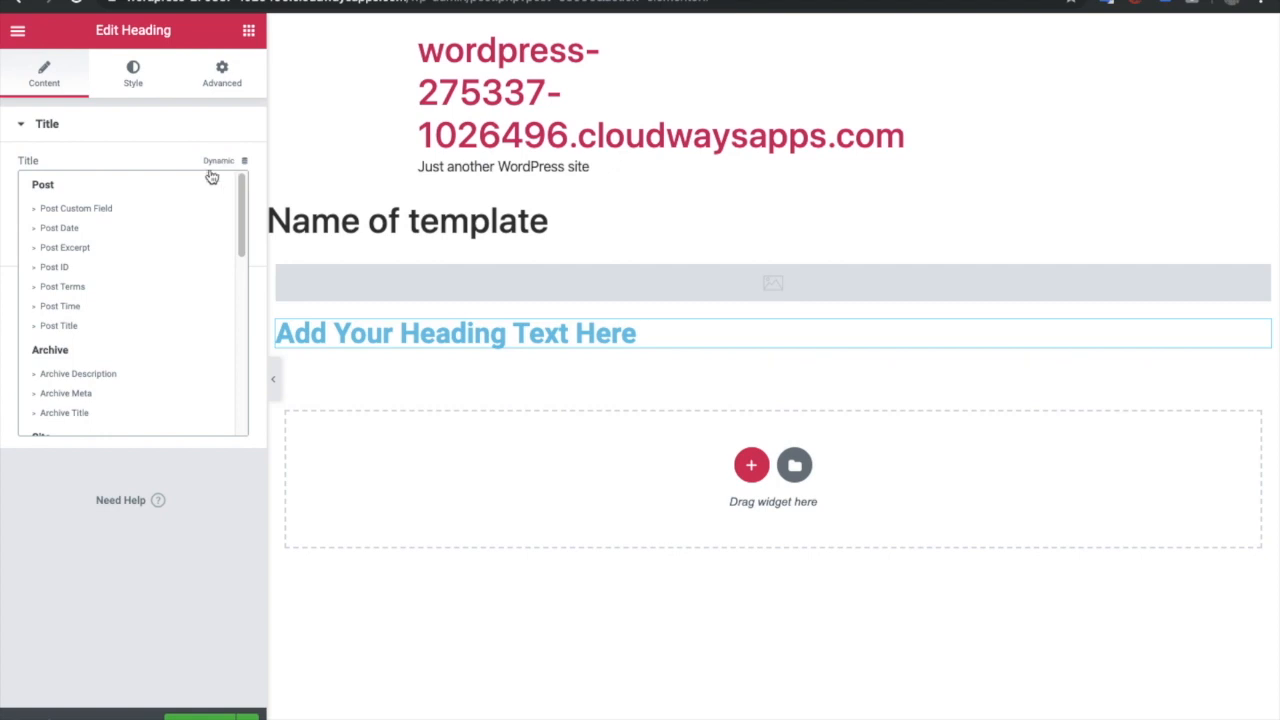
click(92, 325)
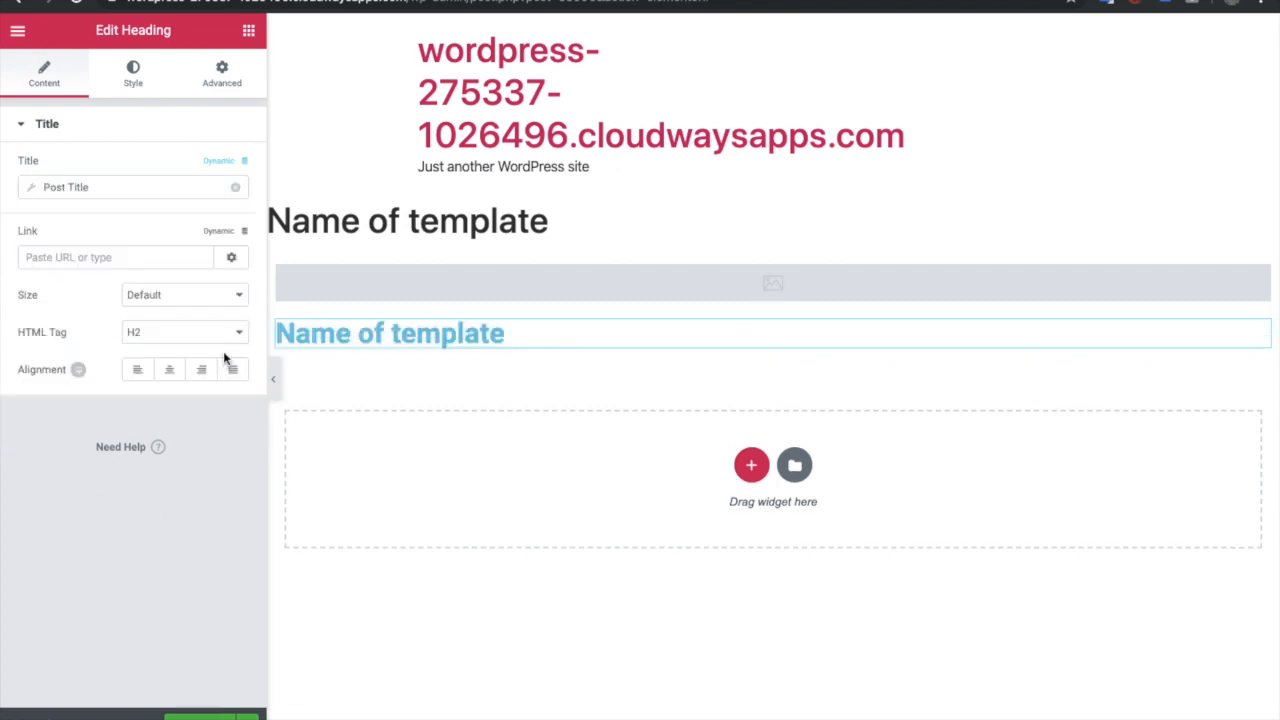
Set the heading's typography to the Poppins font family at 18 px.
click(140, 82)
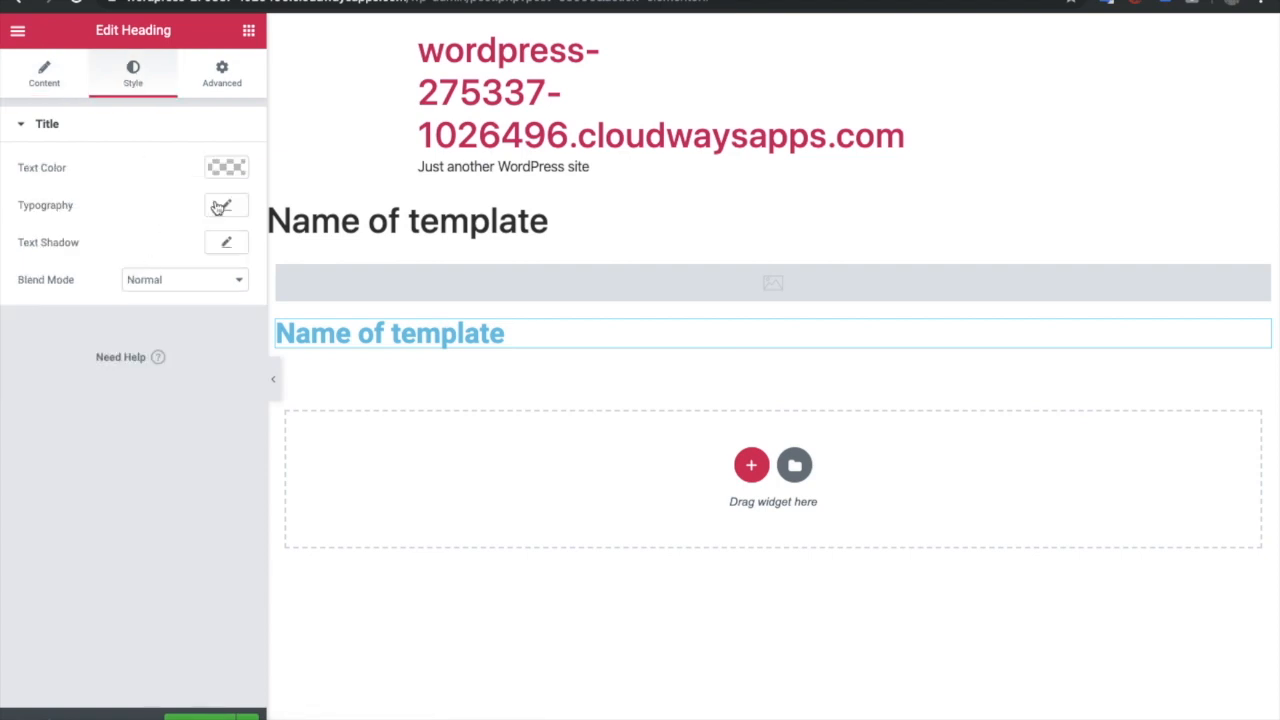
click(224, 206)
click(179, 262)
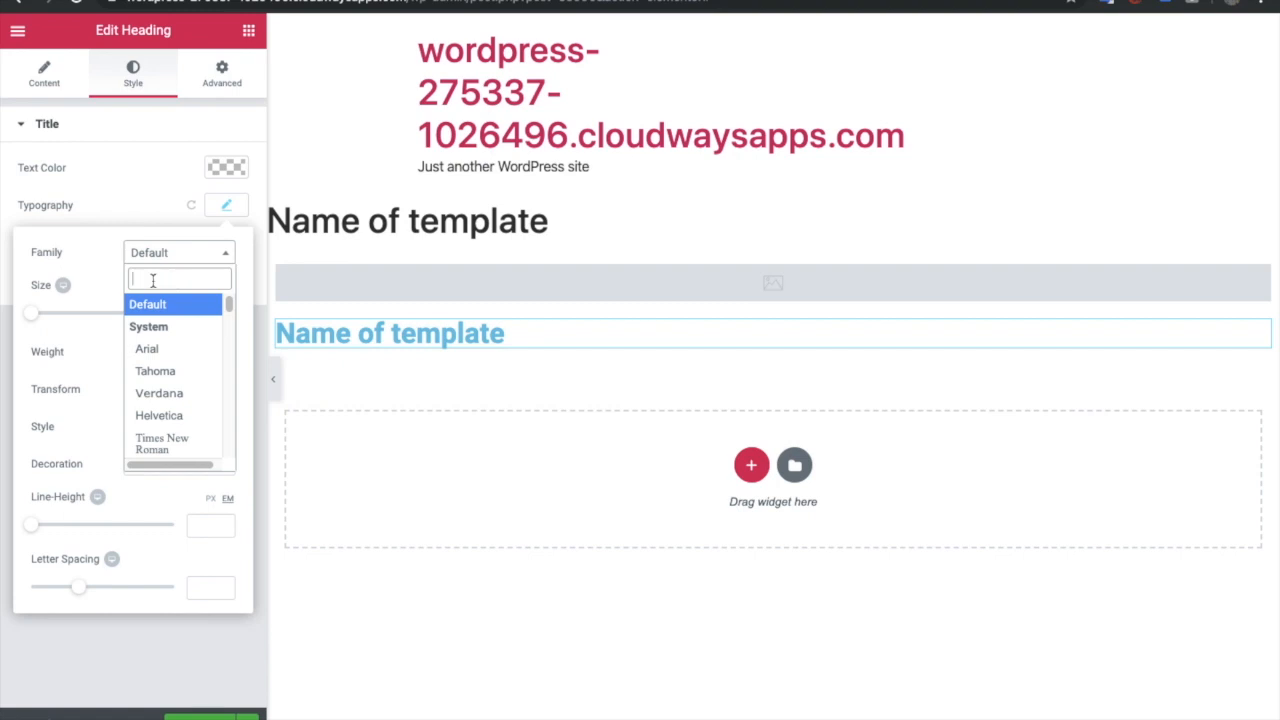
text(pop)
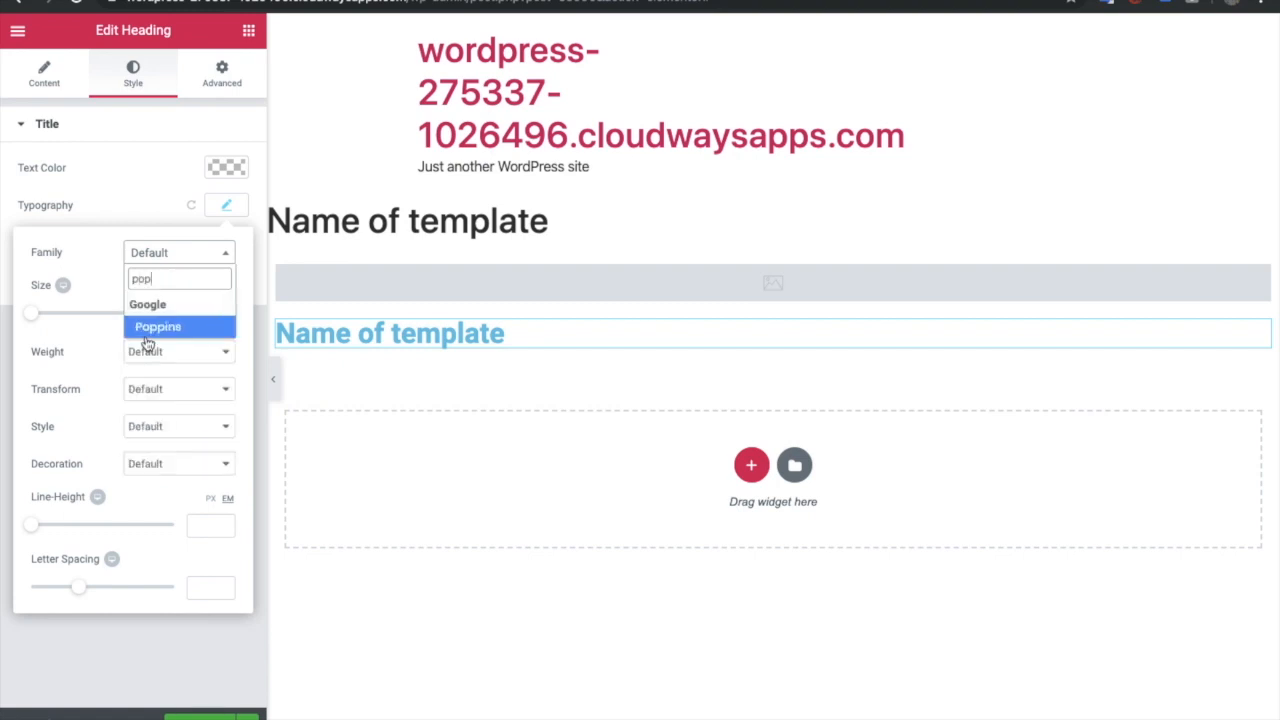
click(146, 329)
click(223, 306)
text(14)
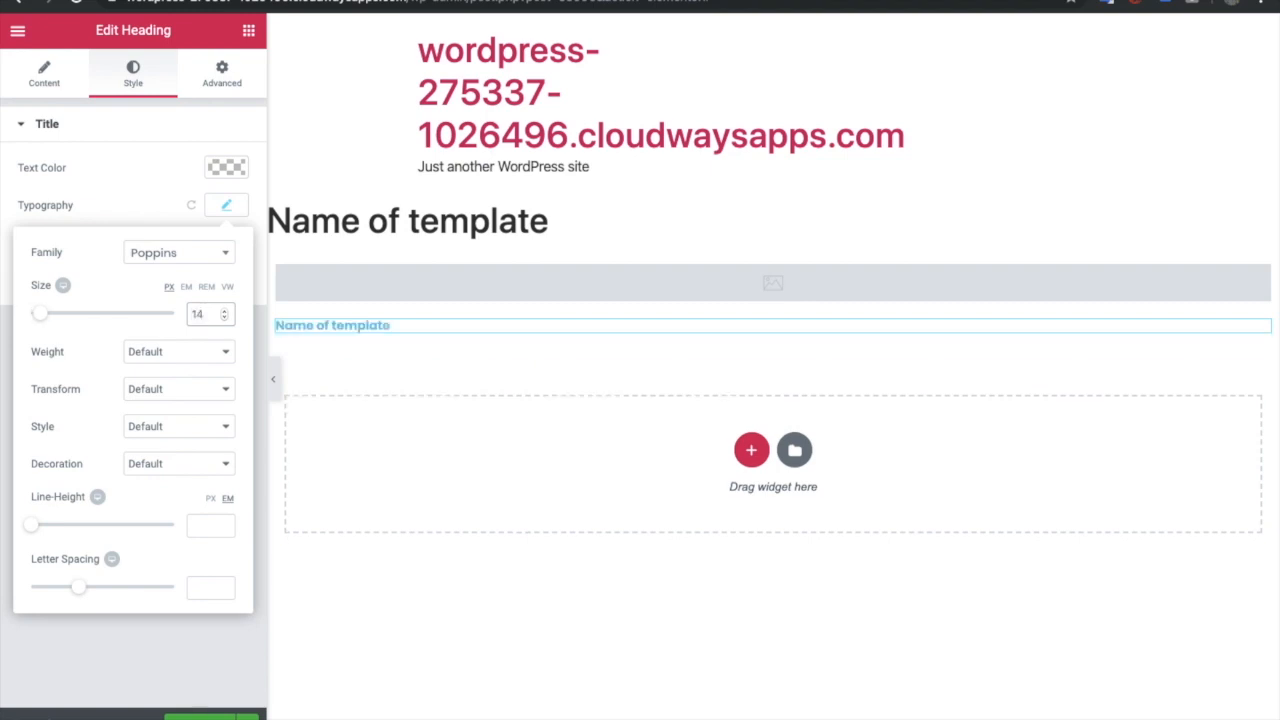
key(Up)
key(Up)
key(Up)
key(Up)
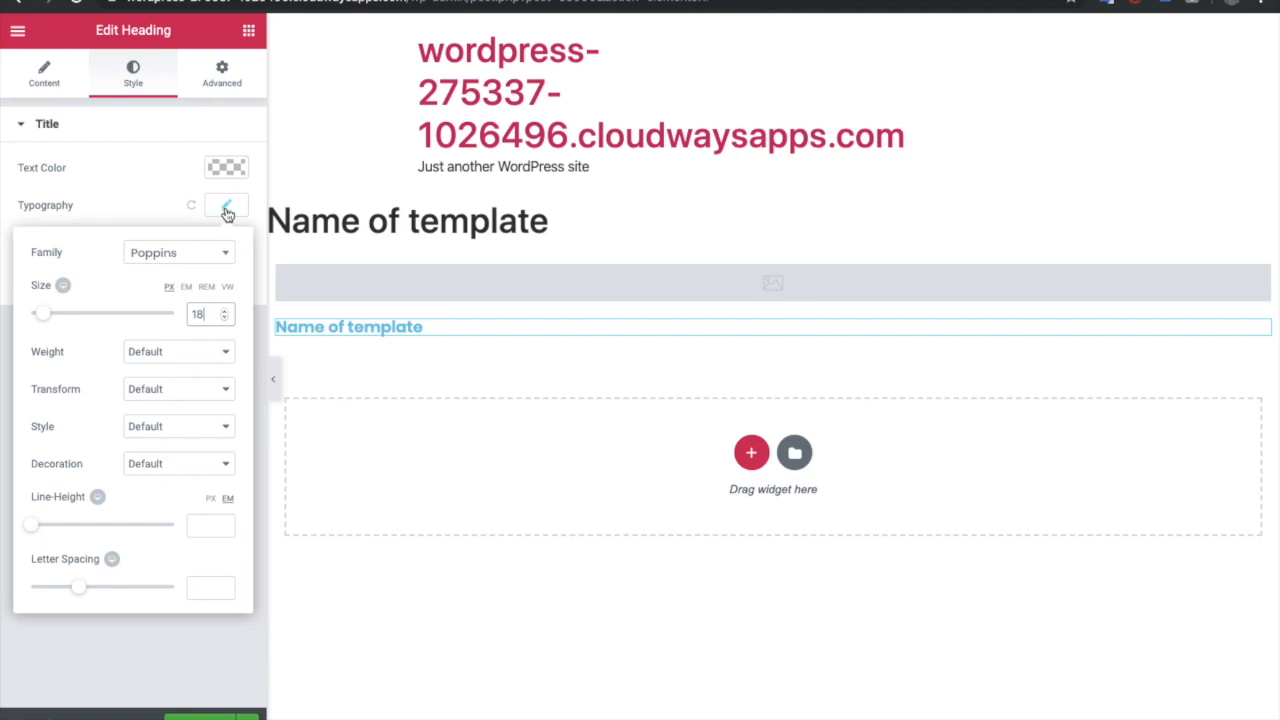
click(226, 206)
click(222, 132)
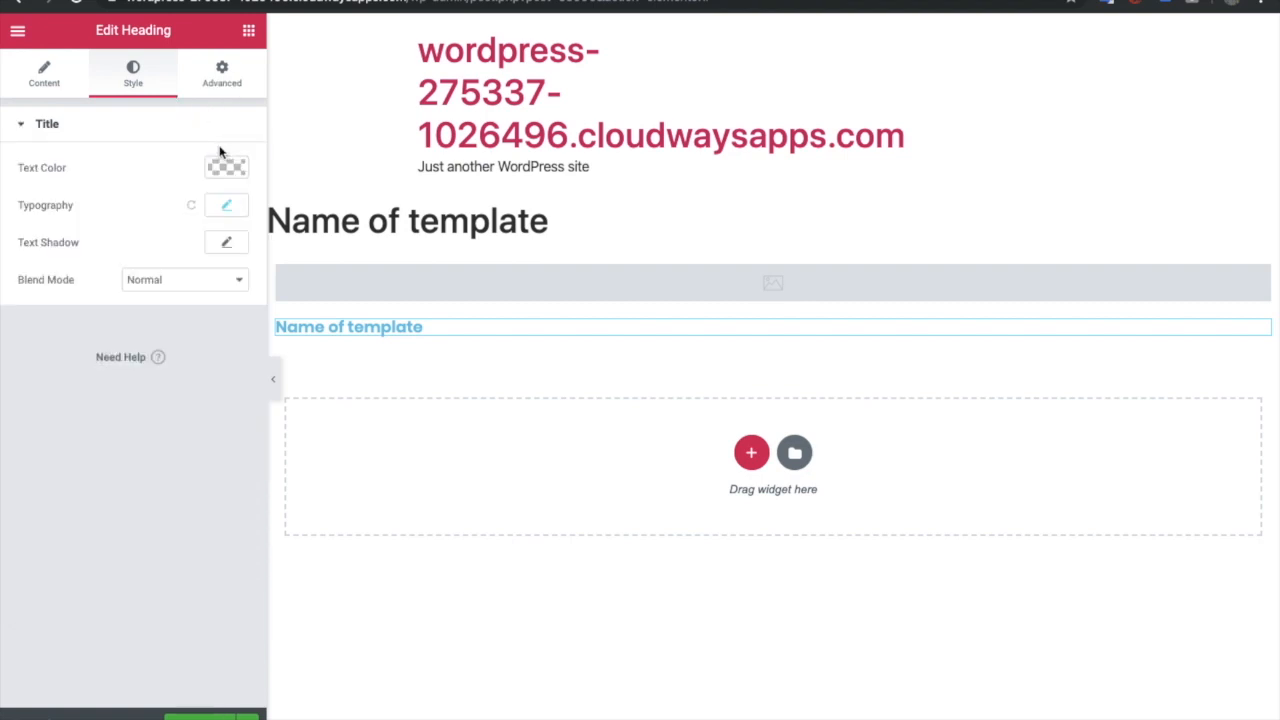
Set the heading's text color to #212121 and center its alignment.
click(226, 168)
text(#212121)
click(226, 168)
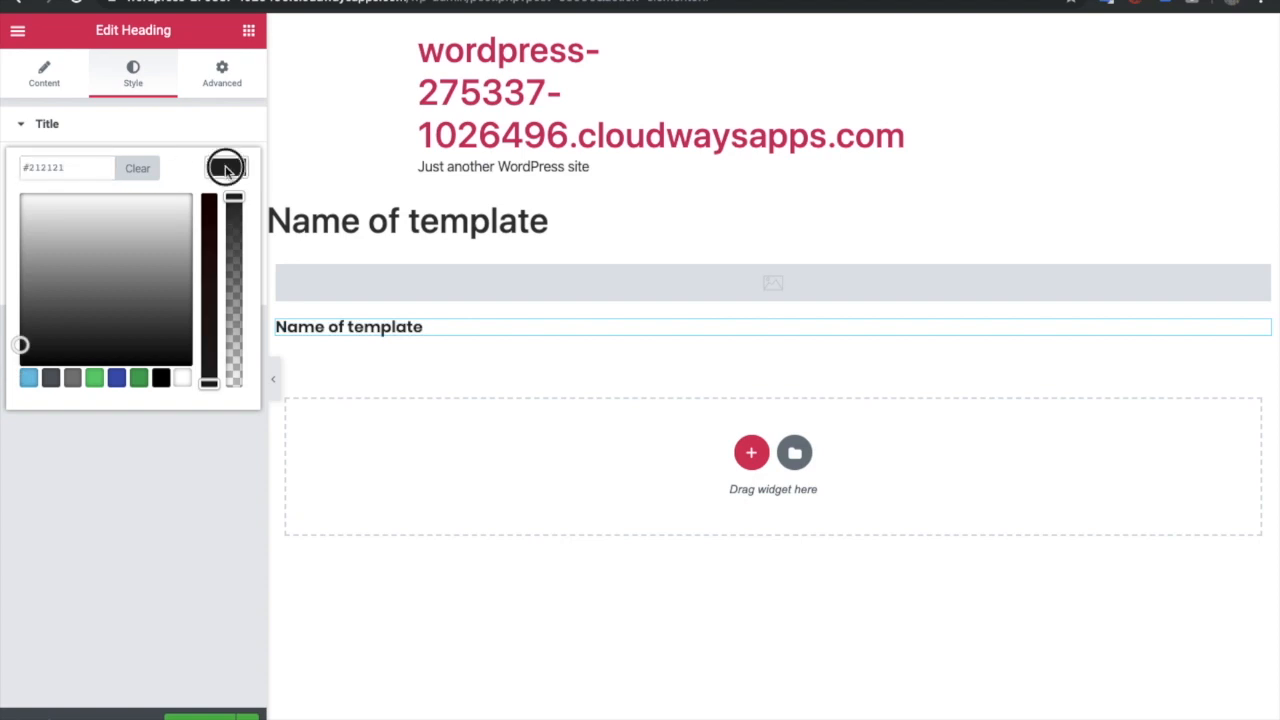
click(44, 70)
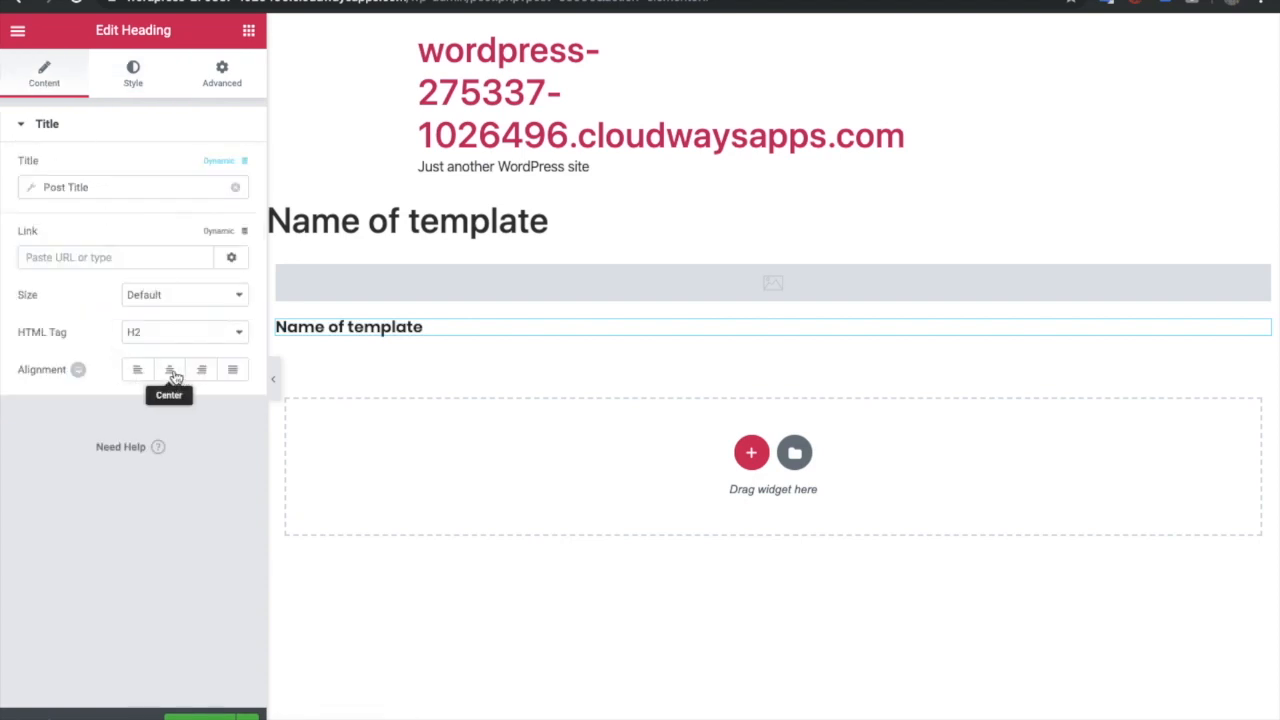
click(172, 372)
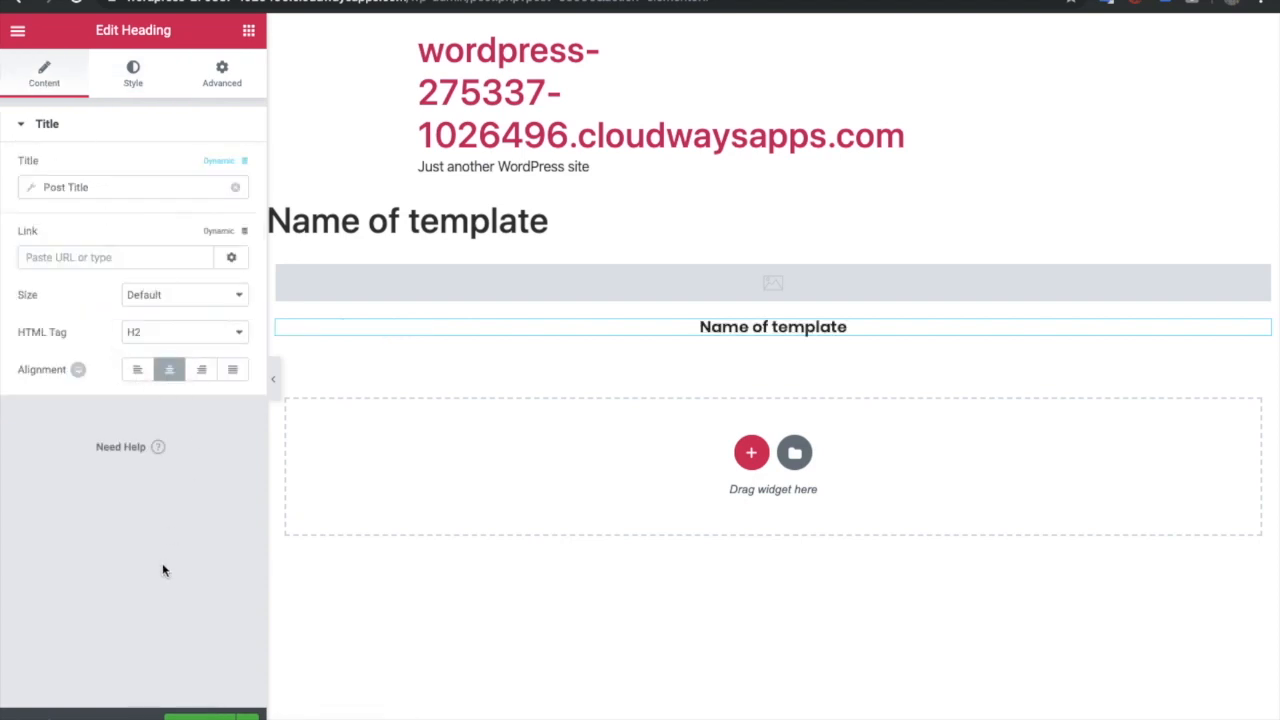
Add a center-aligned Text Editor widget below the heading, using the dynamic Post Excerpt as its content.
click(248, 30)
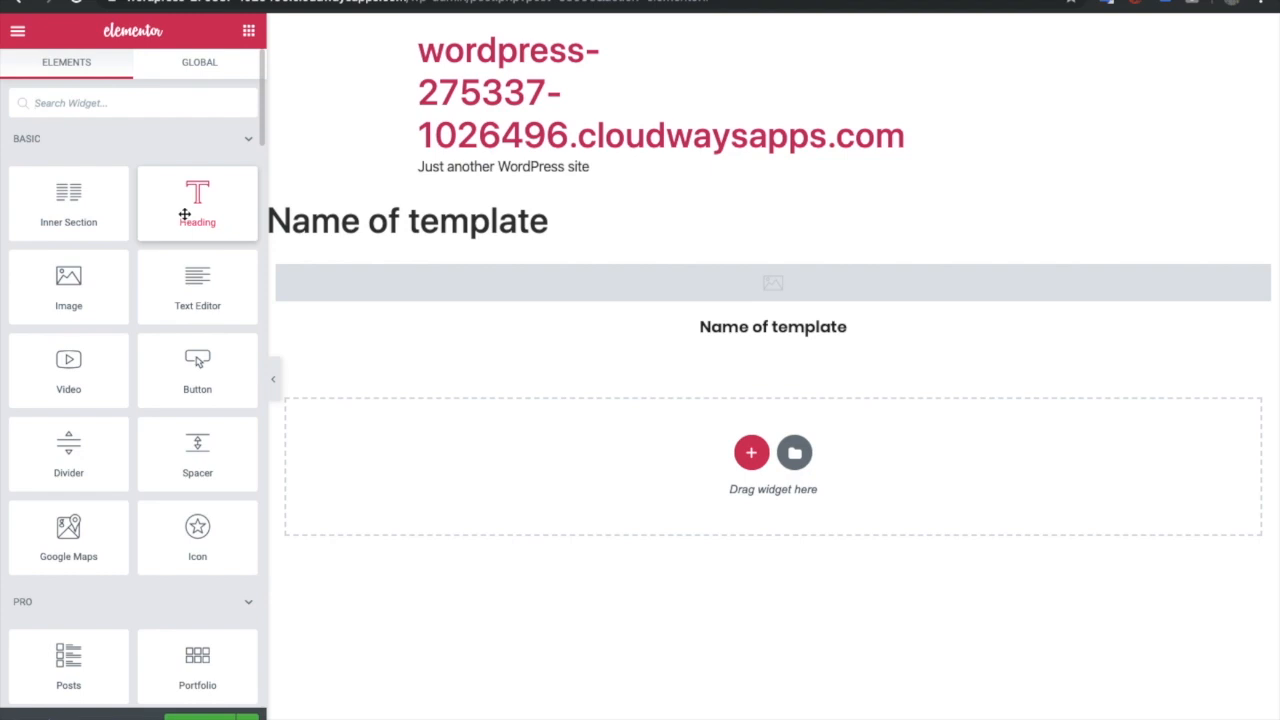
drag(187, 305, 725, 336)
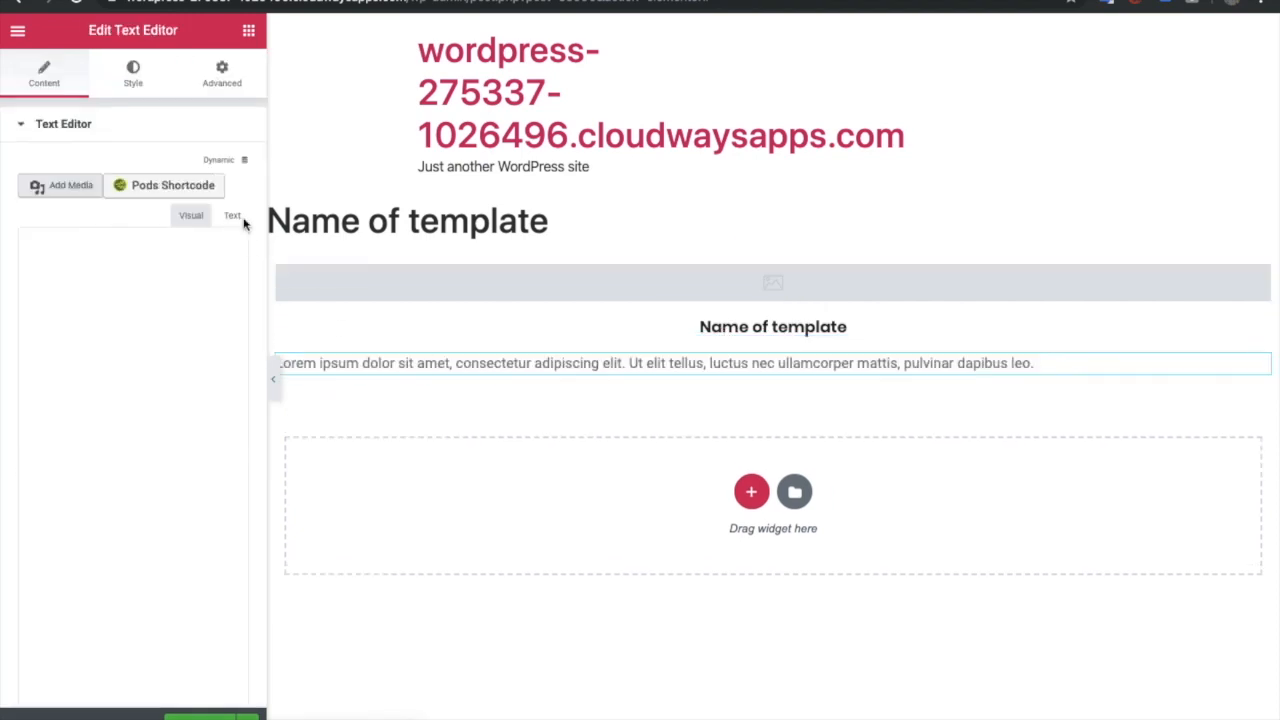
click(229, 168)
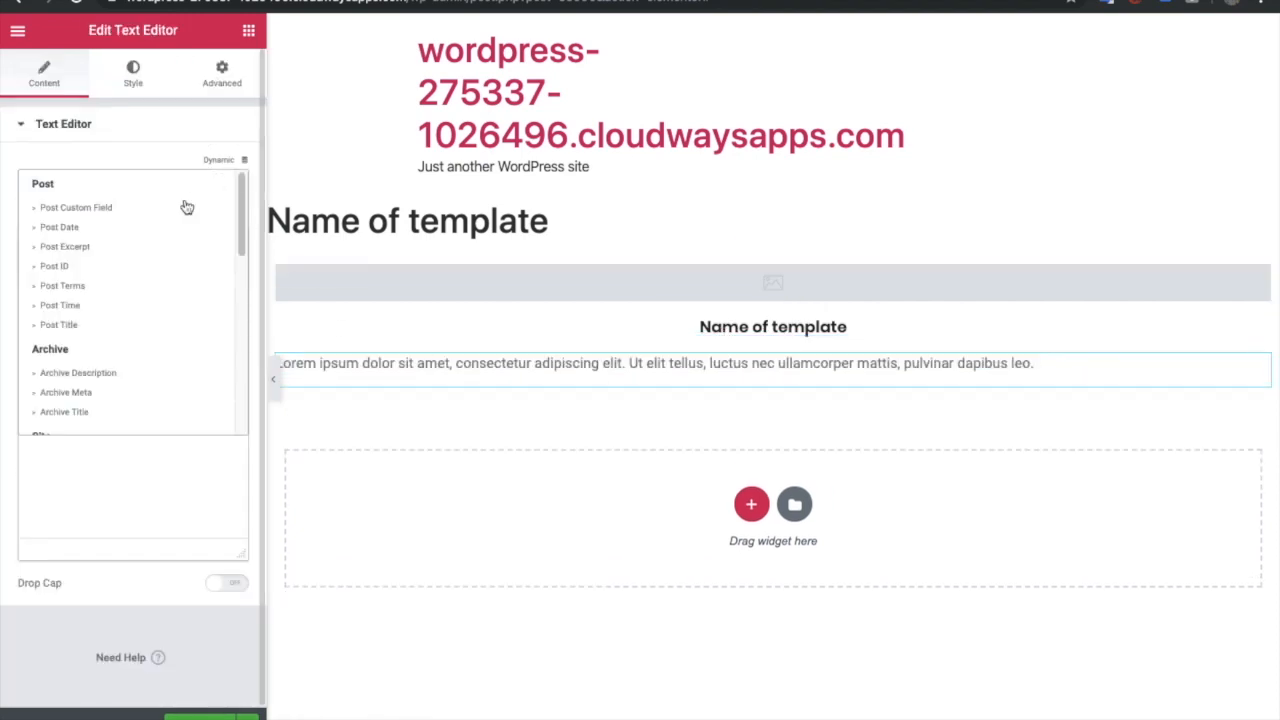
click(110, 247)
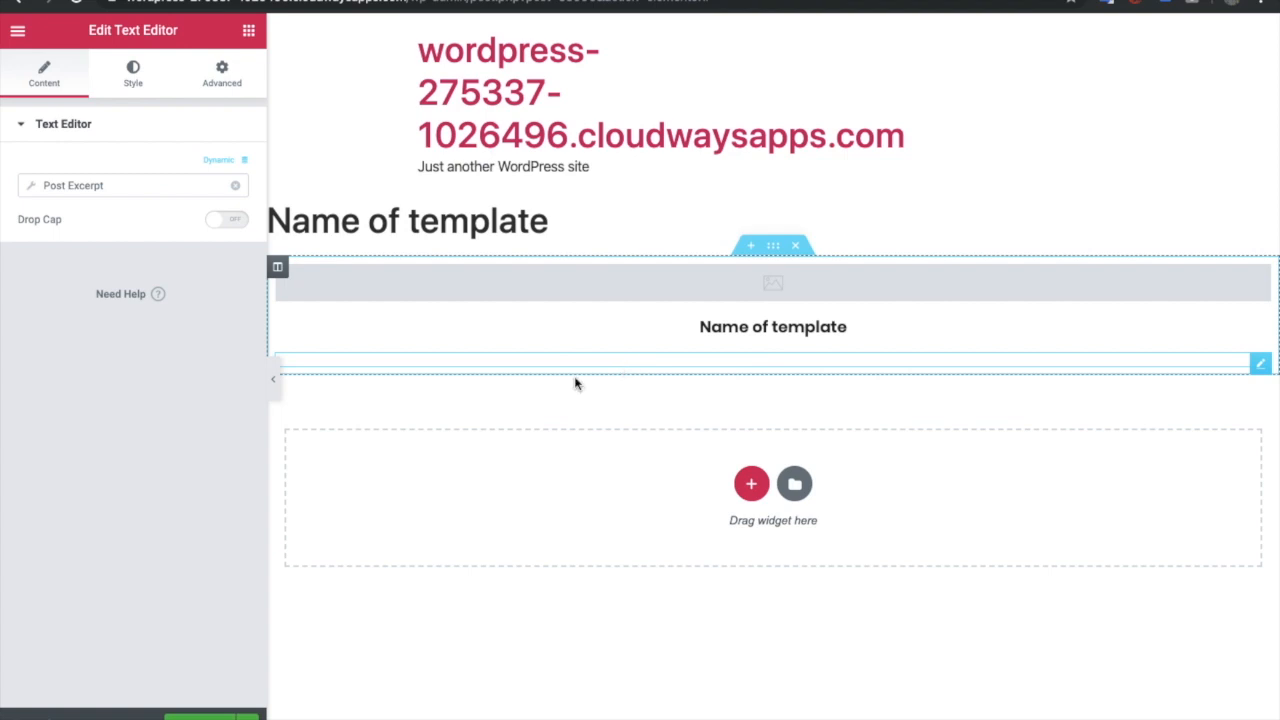
click(124, 90)
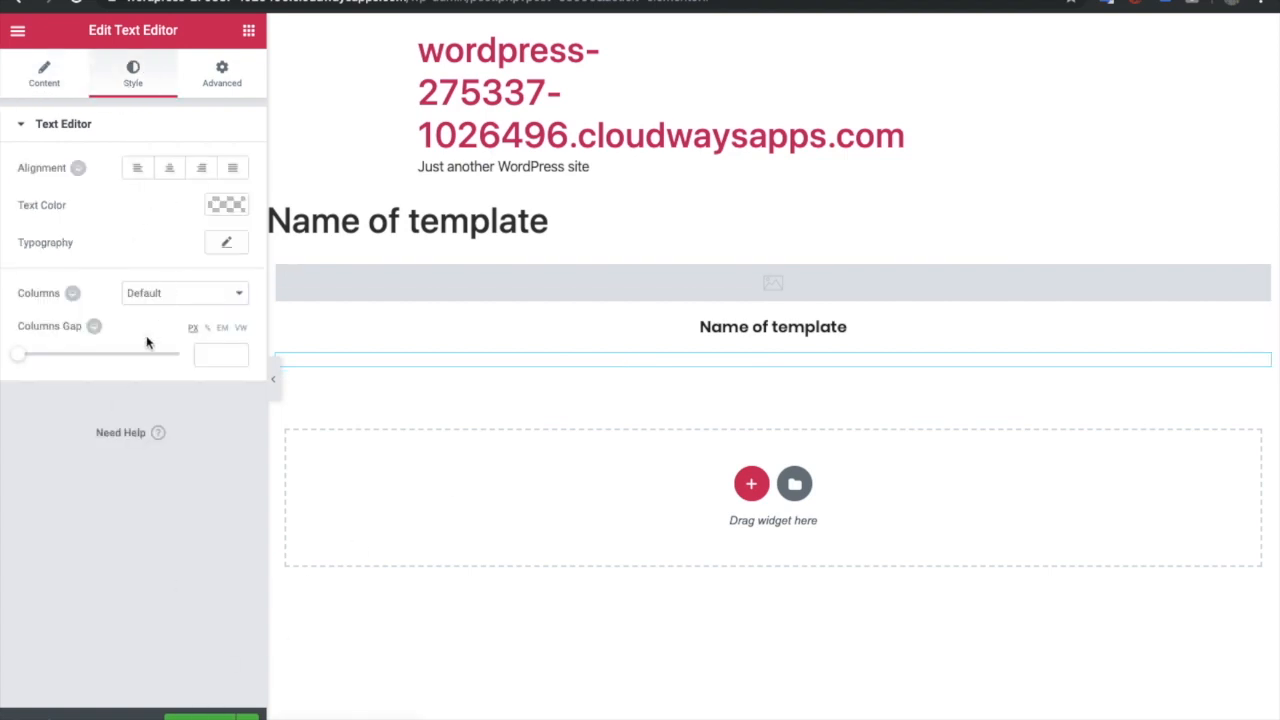
click(169, 168)
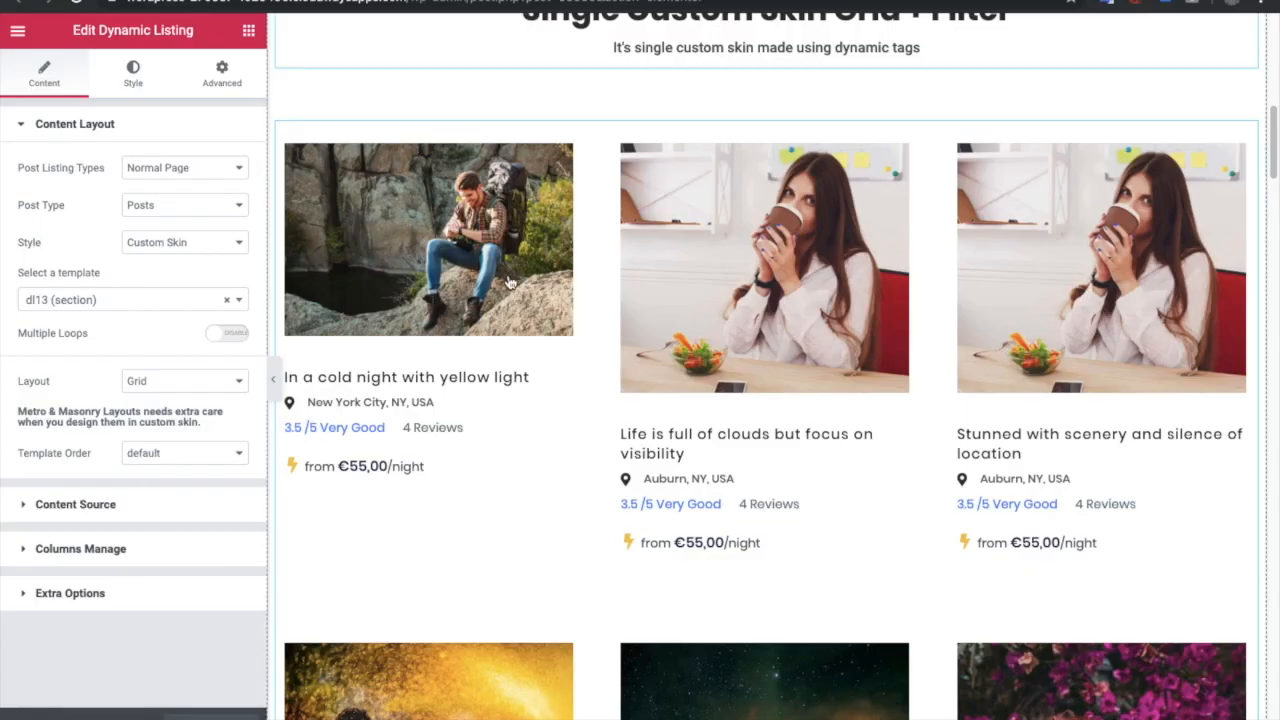
Insert a new single-column section directly above the Special Features section of the demo page.
scroll(516, 285, down, 10)
scroll(516, 285, down, 15)
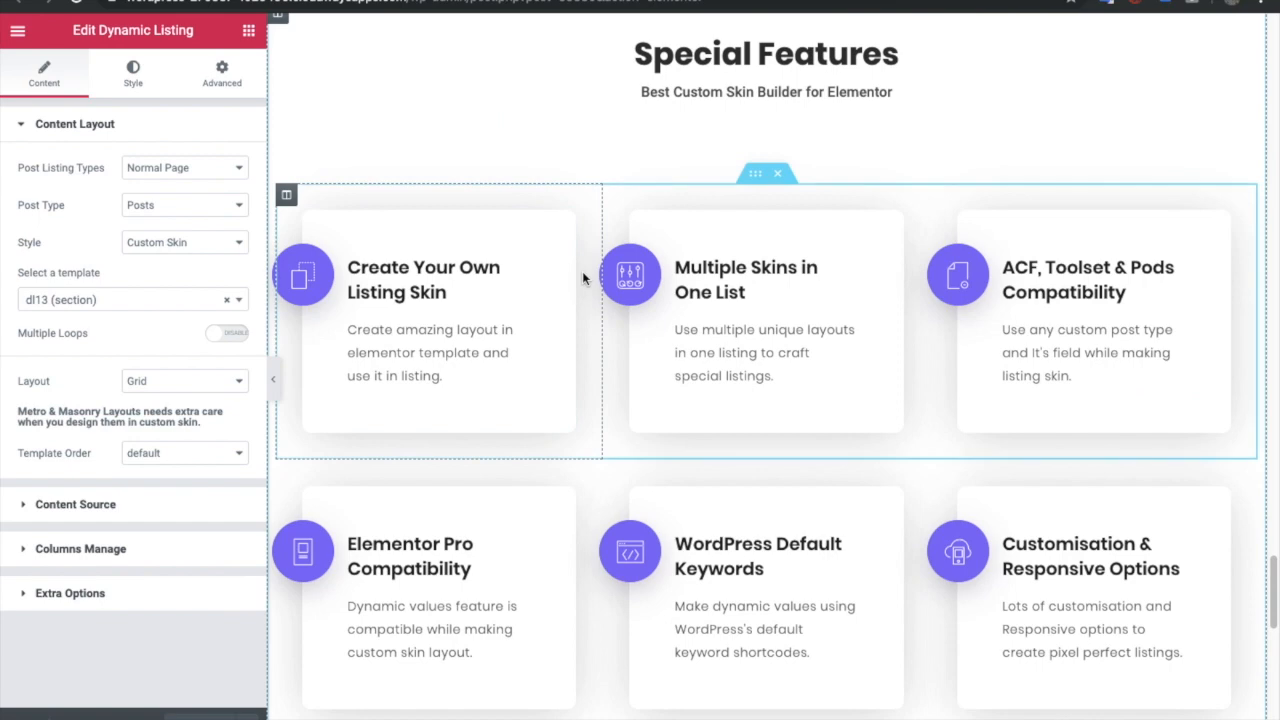
scroll(582, 271, up, 4)
click(745, 437)
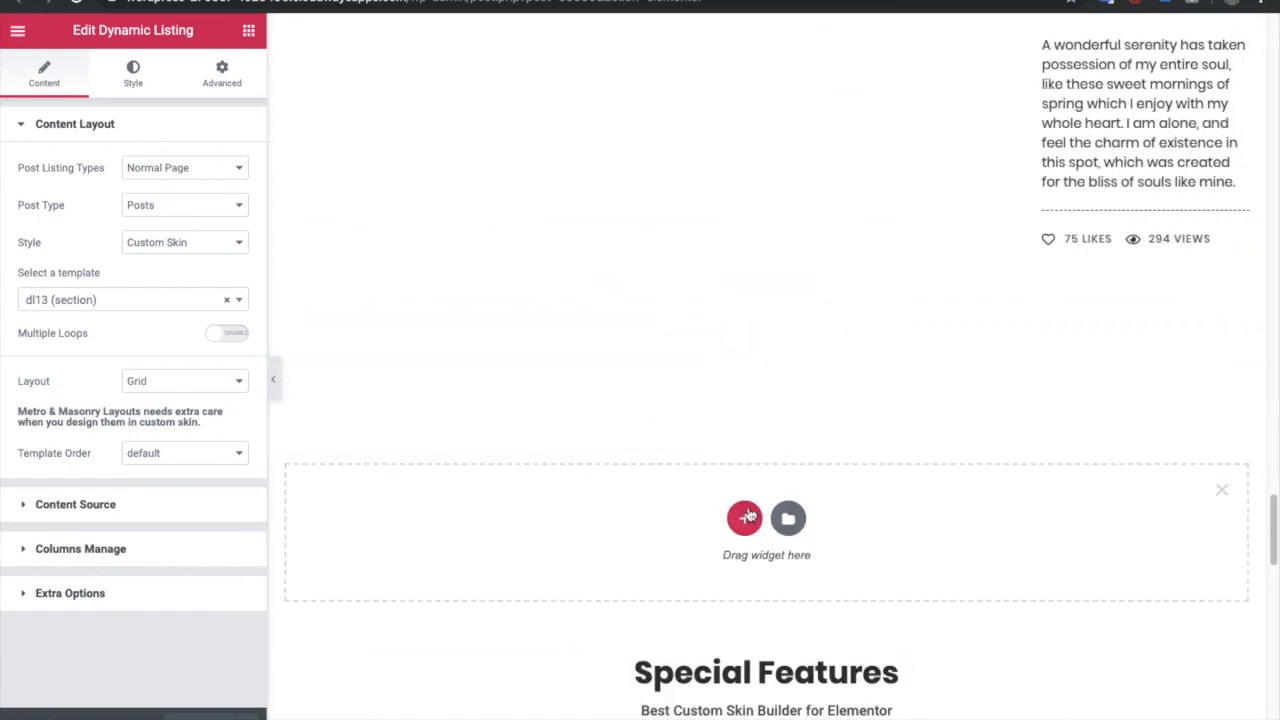
click(745, 517)
click(506, 567)
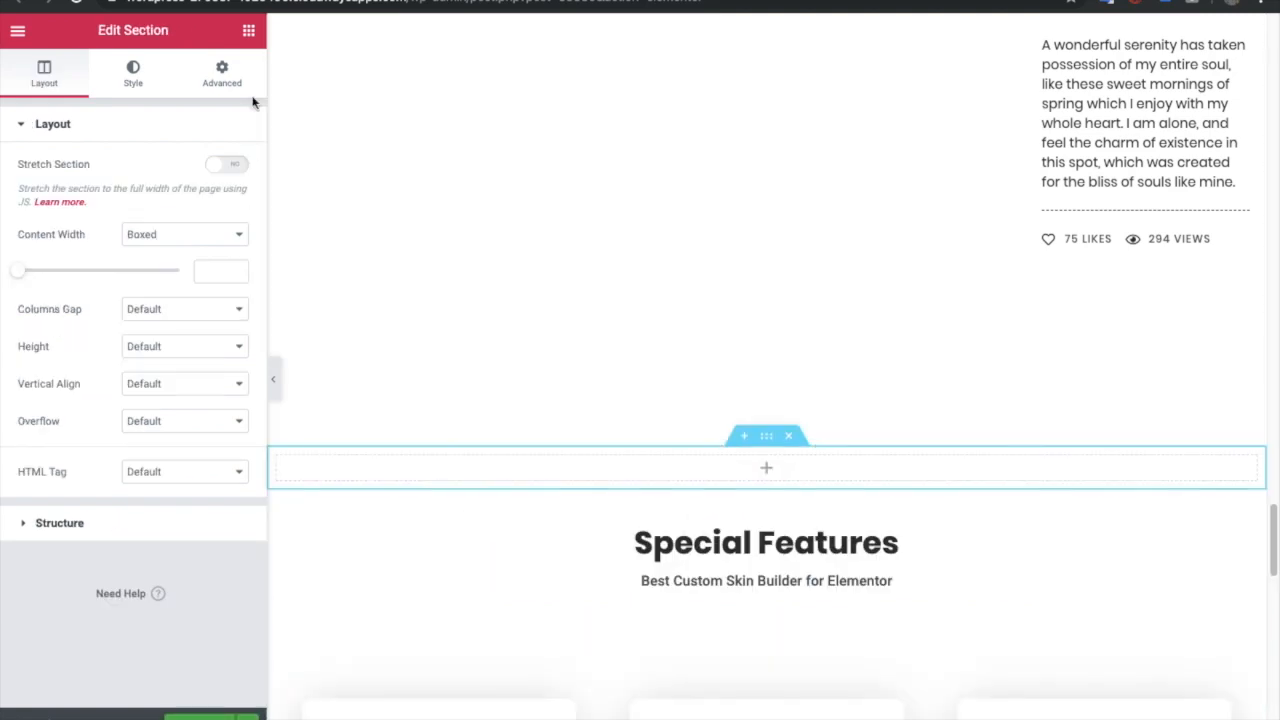
Find the Dynamic Listing widget and place it in the new section above Special Features.
click(248, 35)
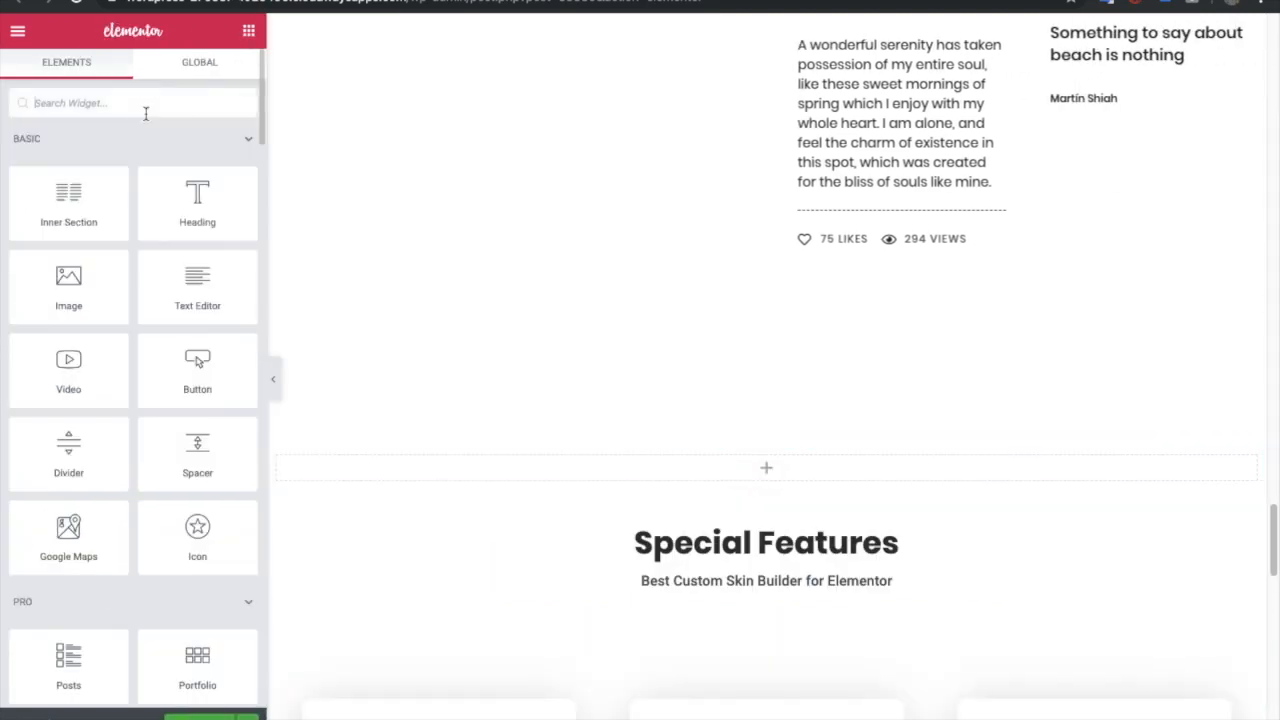
text(dyna)
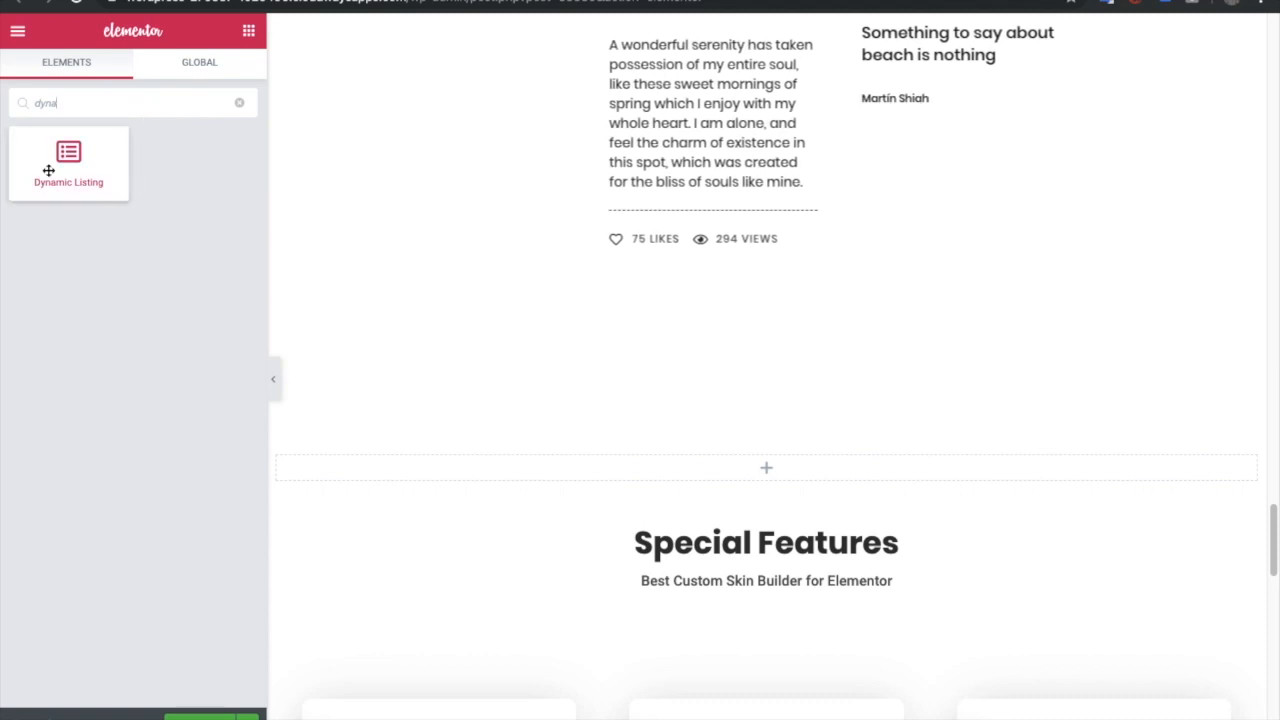
drag(48, 170, 682, 469)
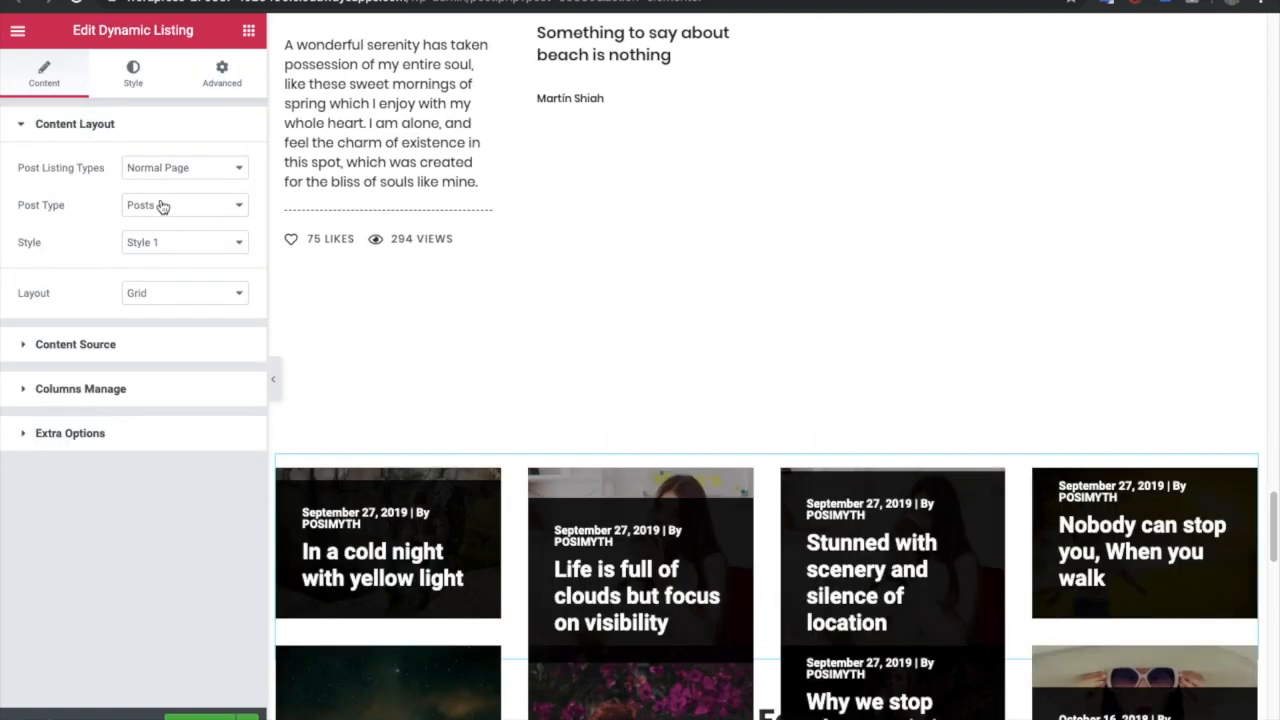
Examine the Dynamic Listing widget's Post Type choices and its Content Source options.
click(162, 206)
click(158, 208)
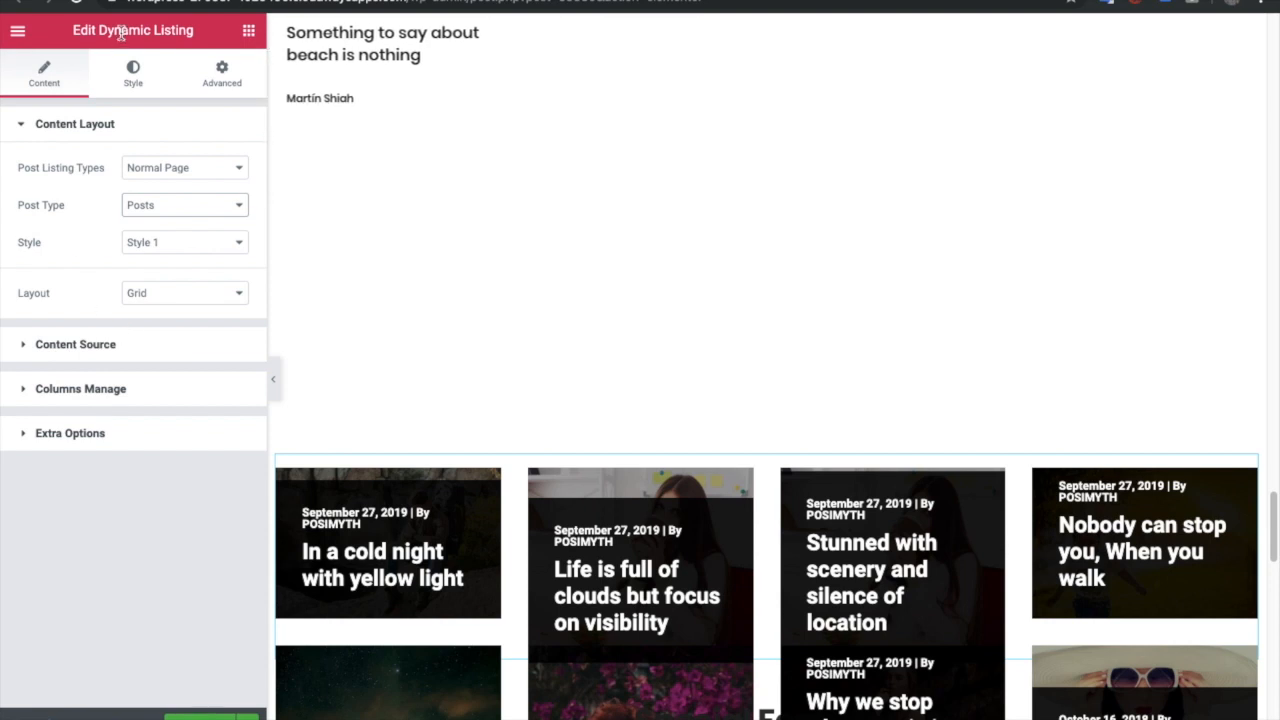
drag(100, 30, 230, 30)
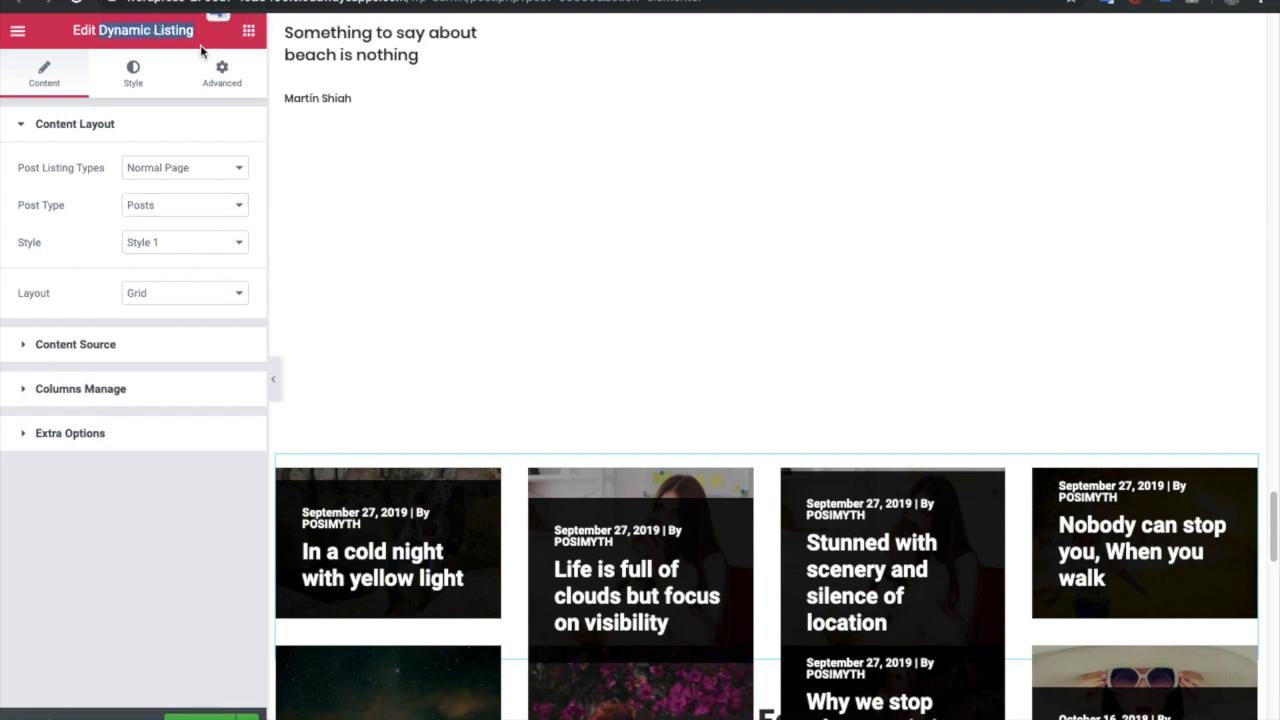
click(188, 32)
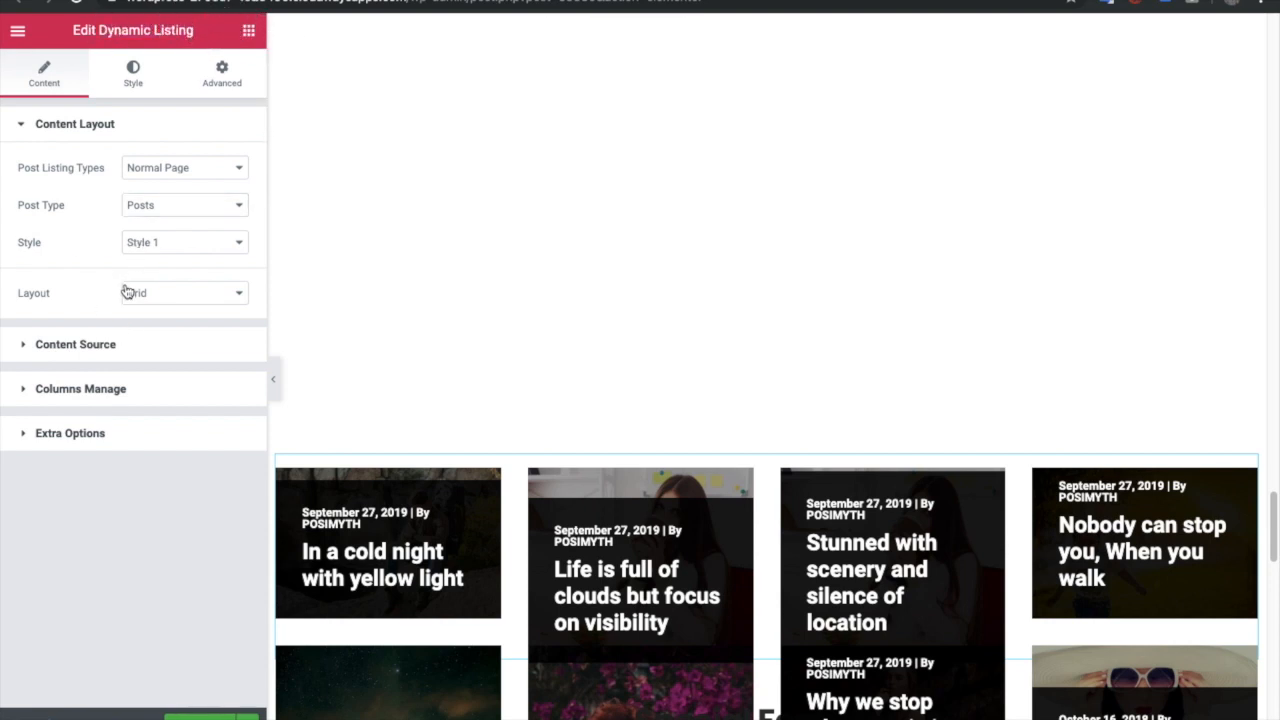
click(112, 350)
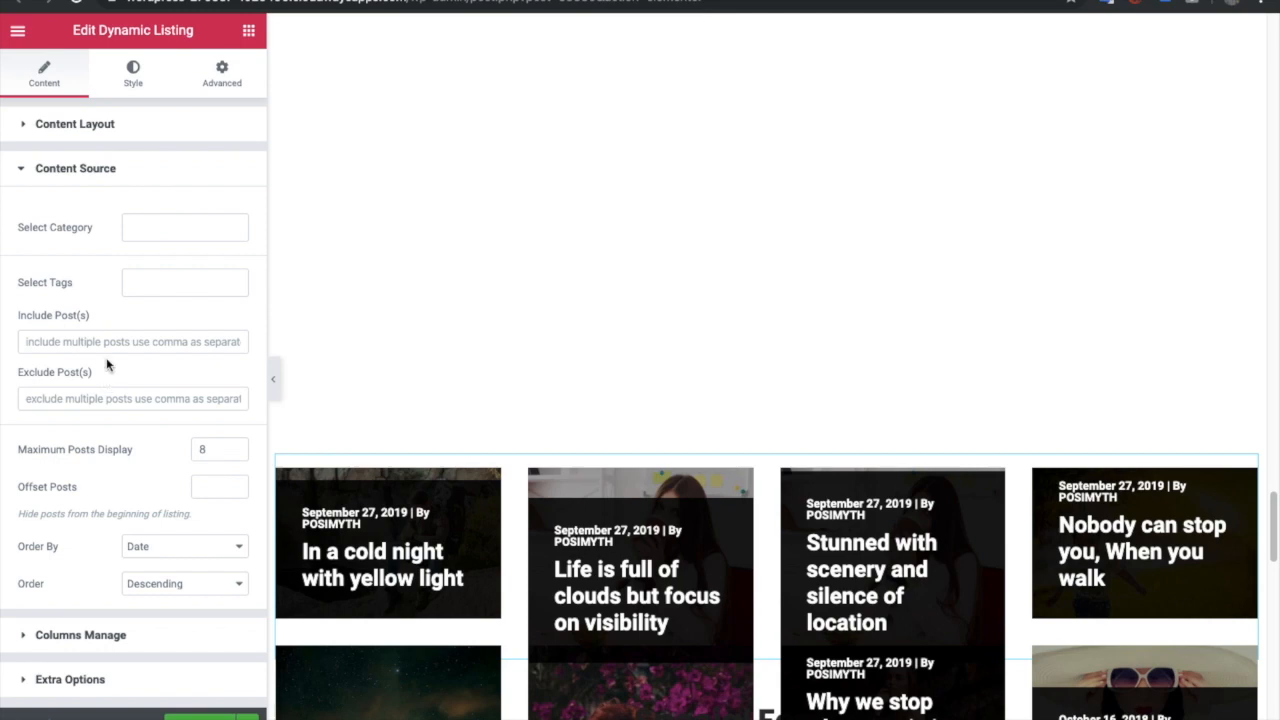
click(113, 168)
click(117, 120)
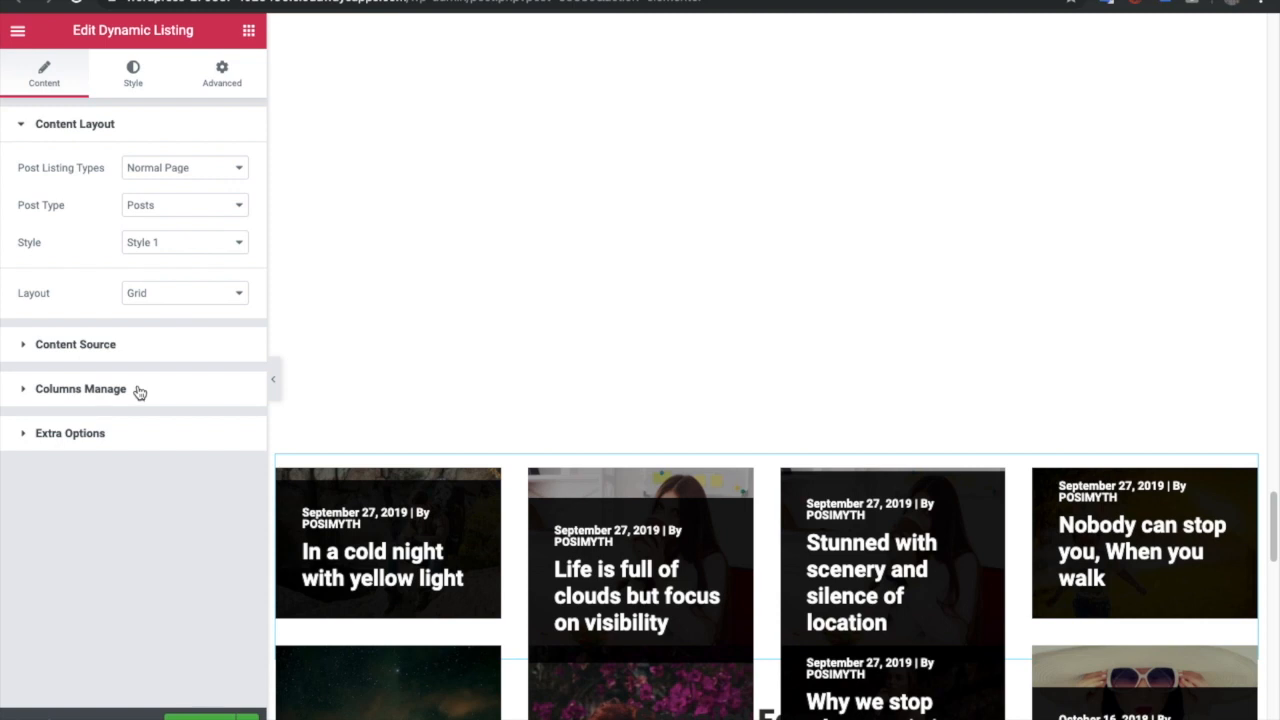
Configure the Dynamic Listing as a Normal Page listing of Posts with the Custom Skin style.
click(172, 176)
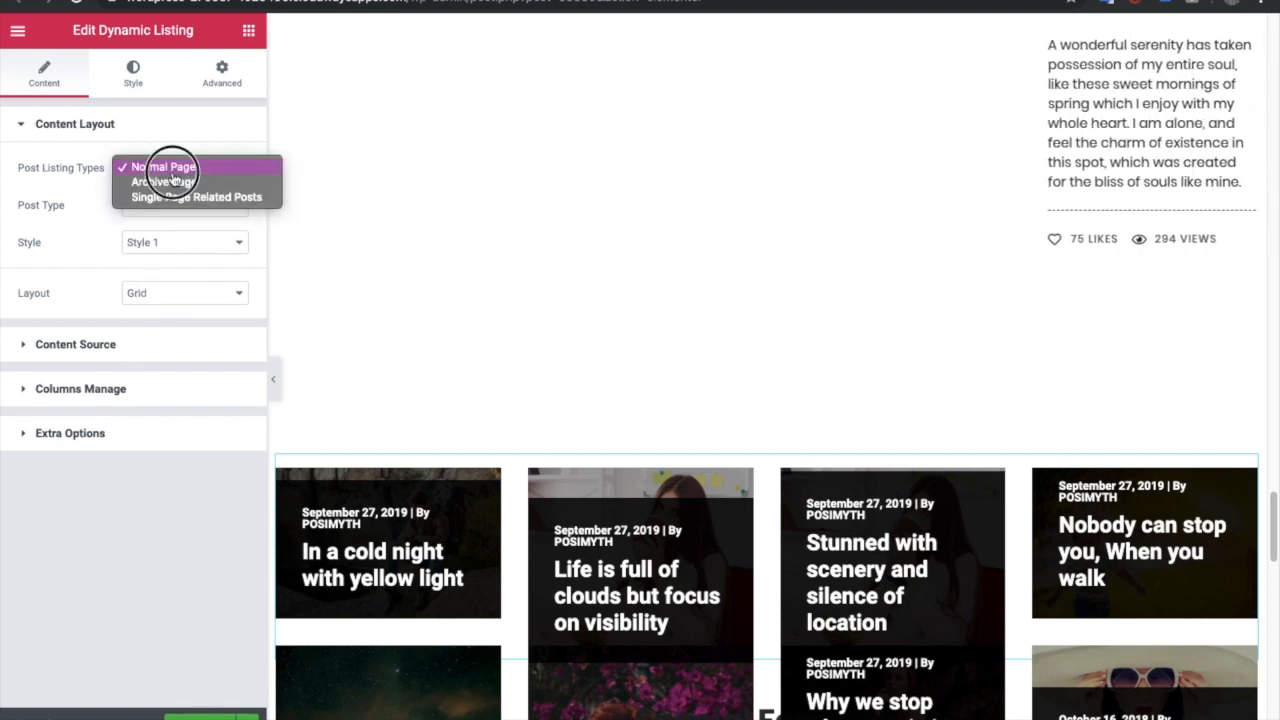
click(168, 168)
click(169, 206)
click(169, 206)
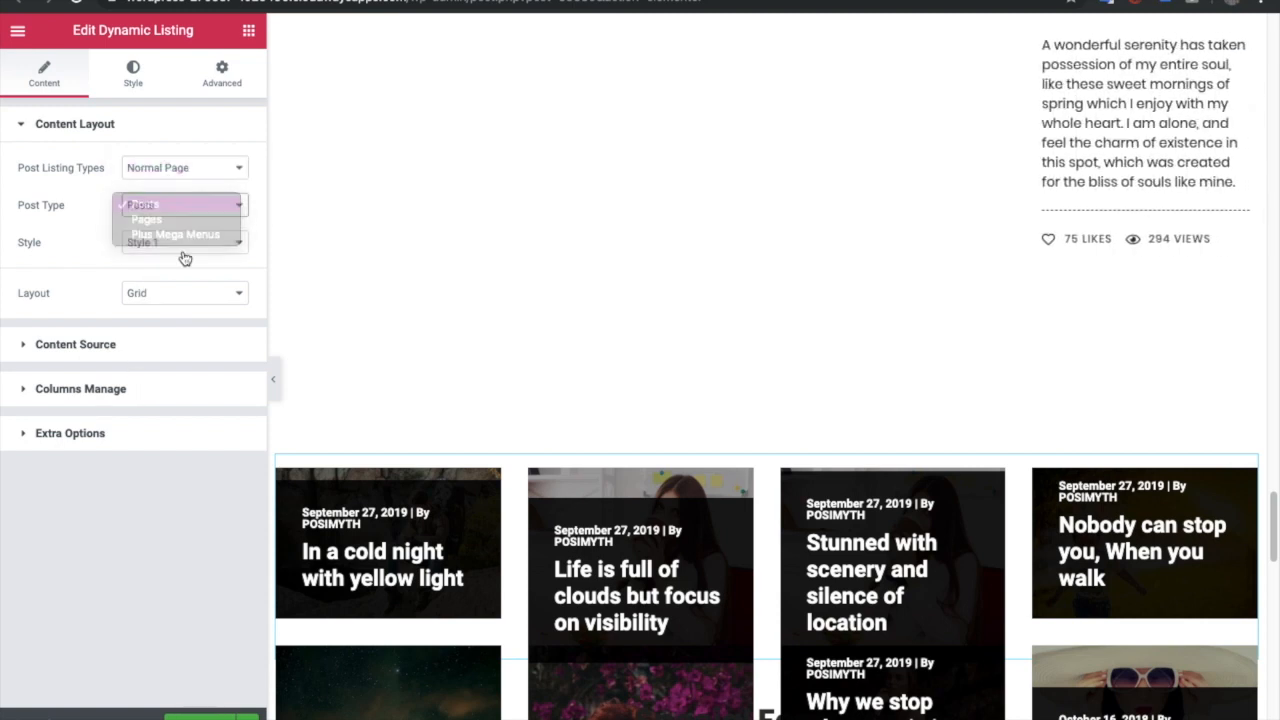
click(171, 242)
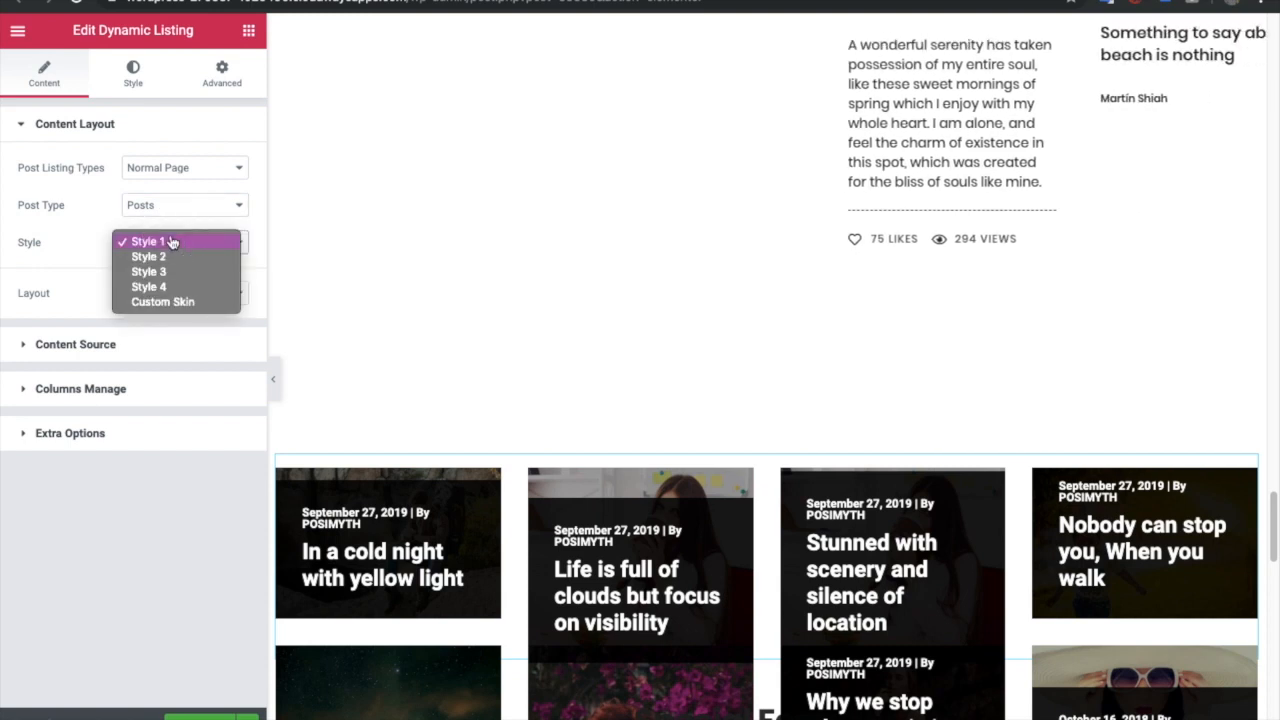
click(160, 301)
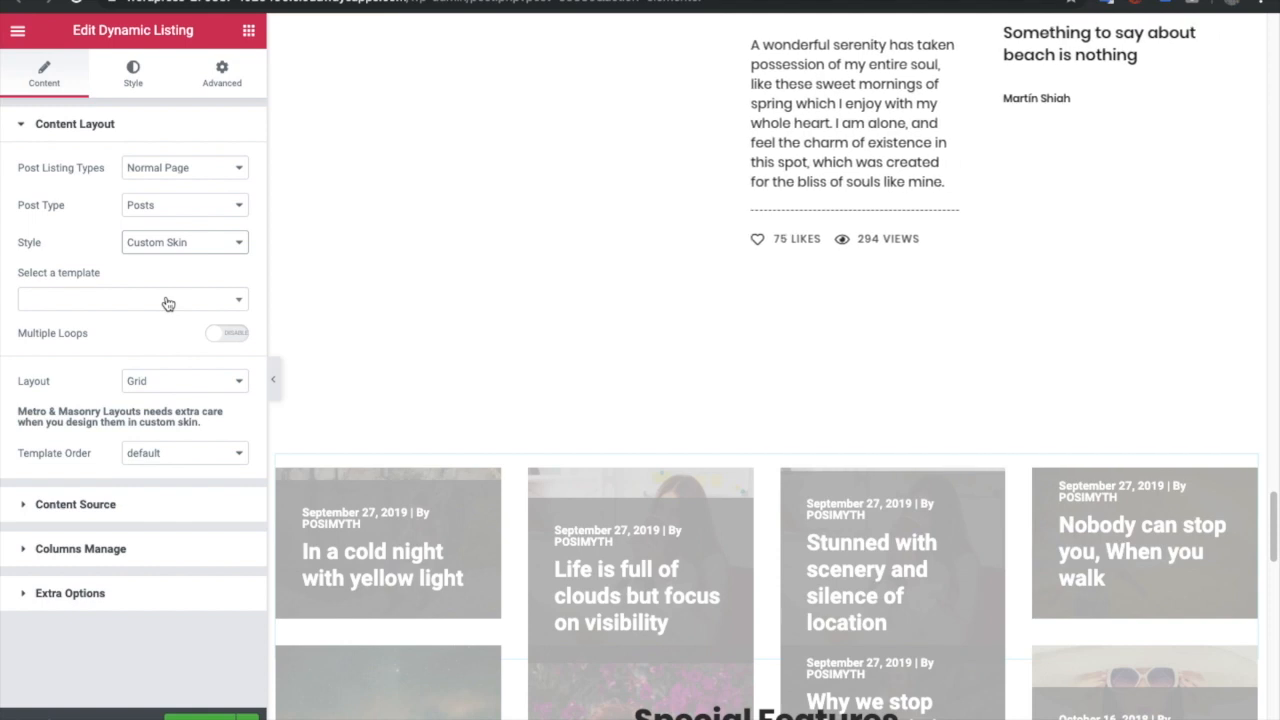
Assign the dl13 (section) template as the Dynamic Listing's custom skin.
click(166, 302)
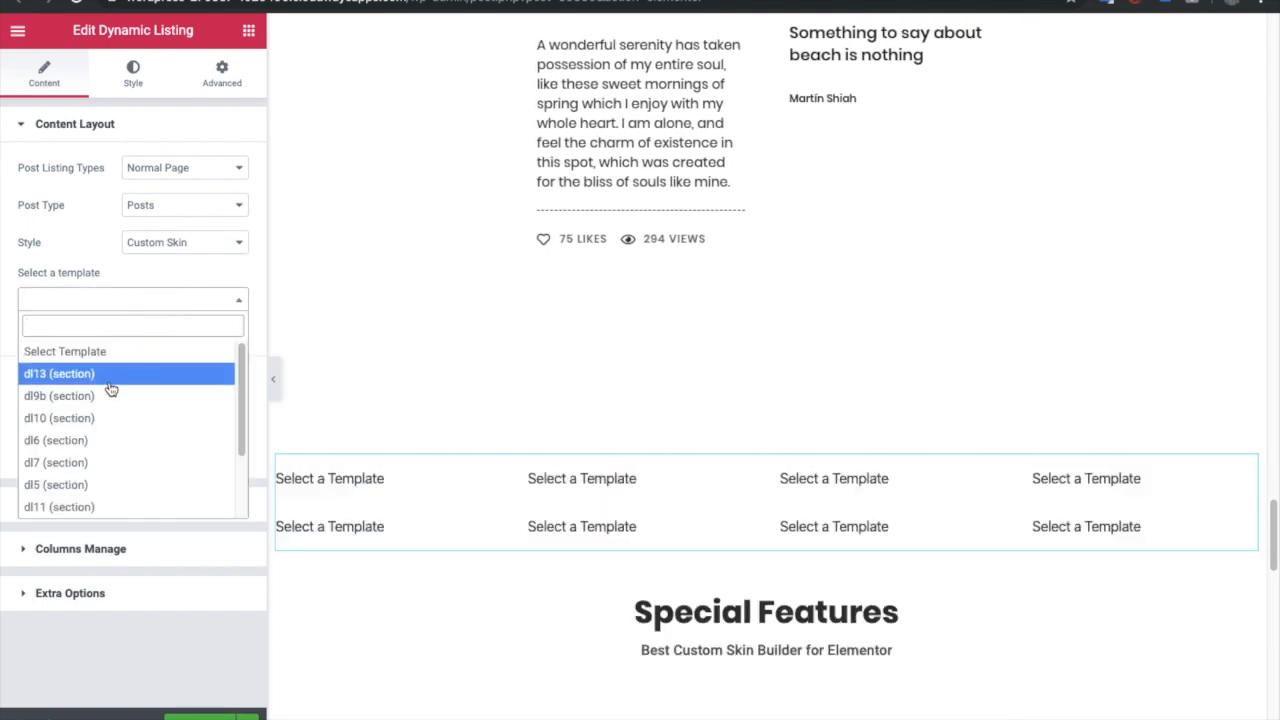
scroll(120, 410, down, 1)
scroll(114, 466, down, 3)
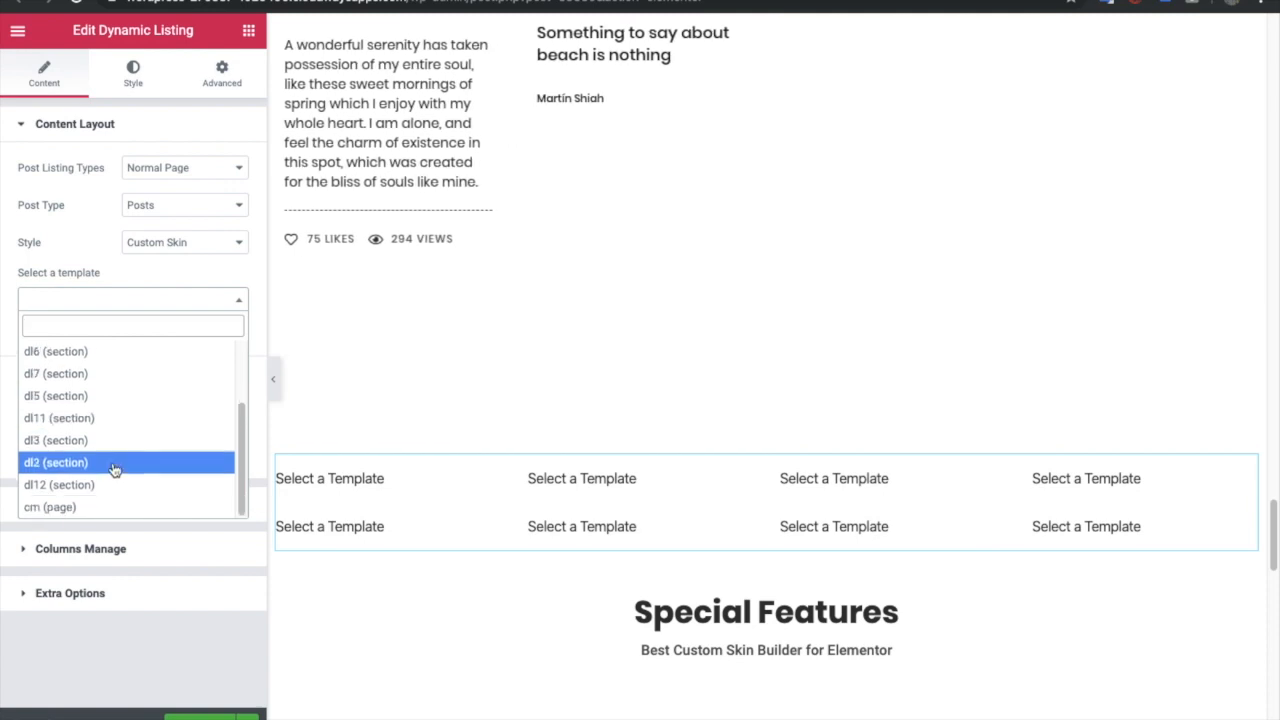
scroll(113, 460, up, 4)
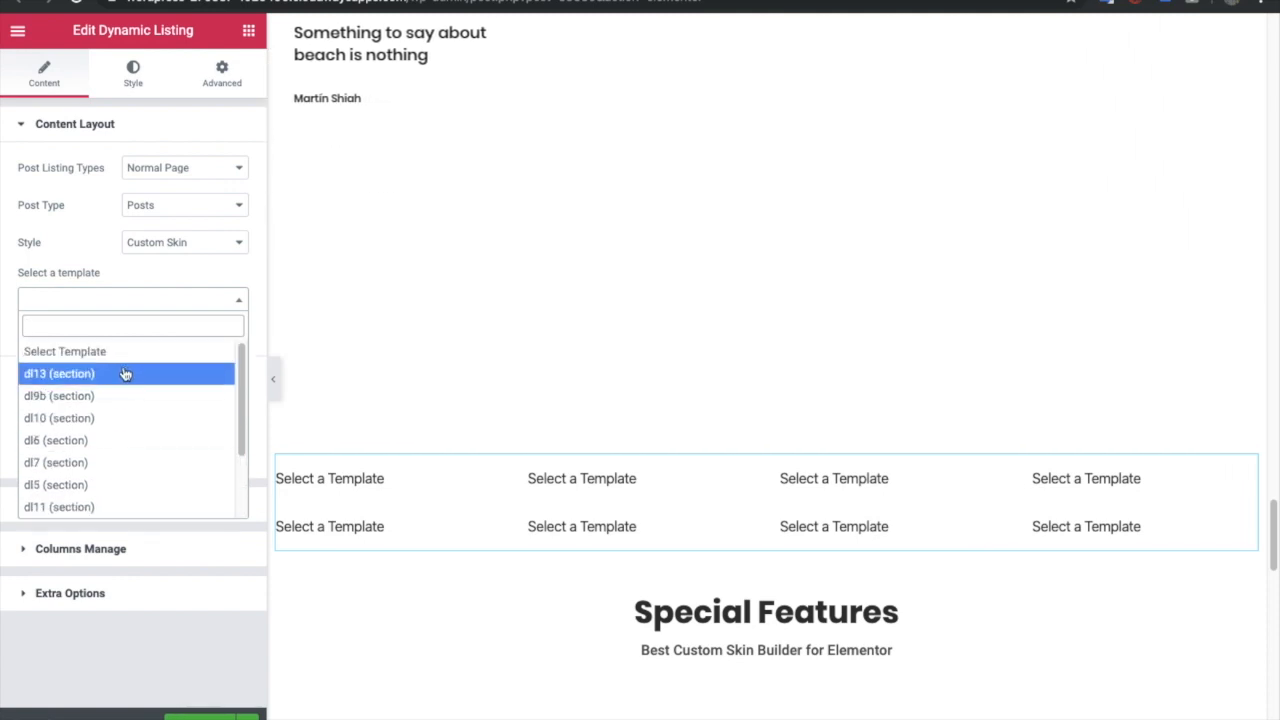
click(125, 373)
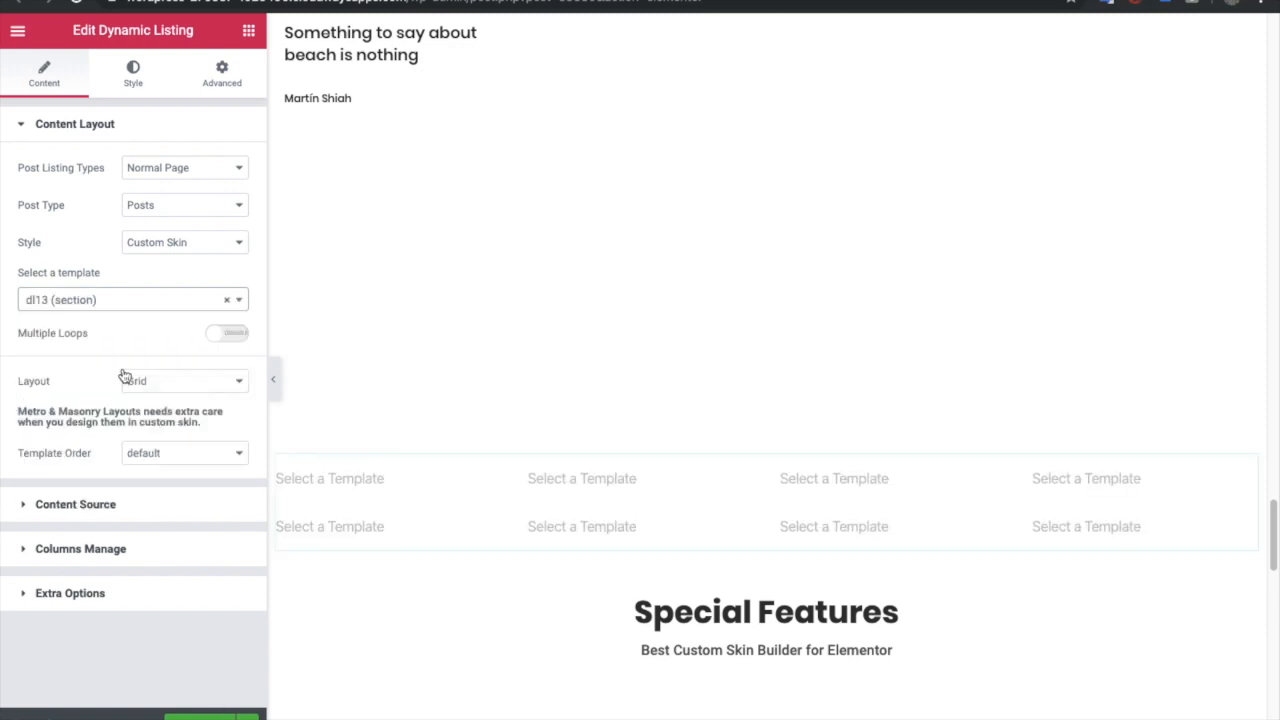
click(108, 306)
click(109, 307)
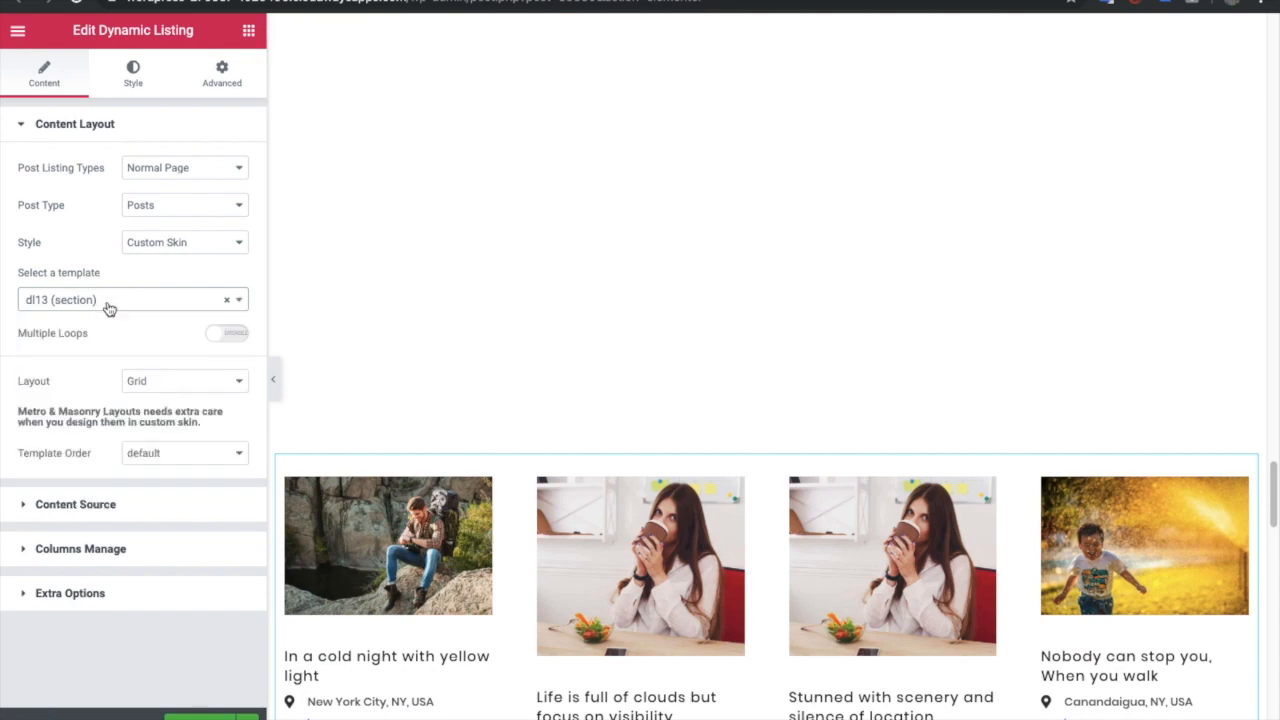
Reload the page editor, reopen the Dynamic Listing widget, and assign "Name of template (section)" as its custom skin template.
click(80, 5)
click(771, 217)
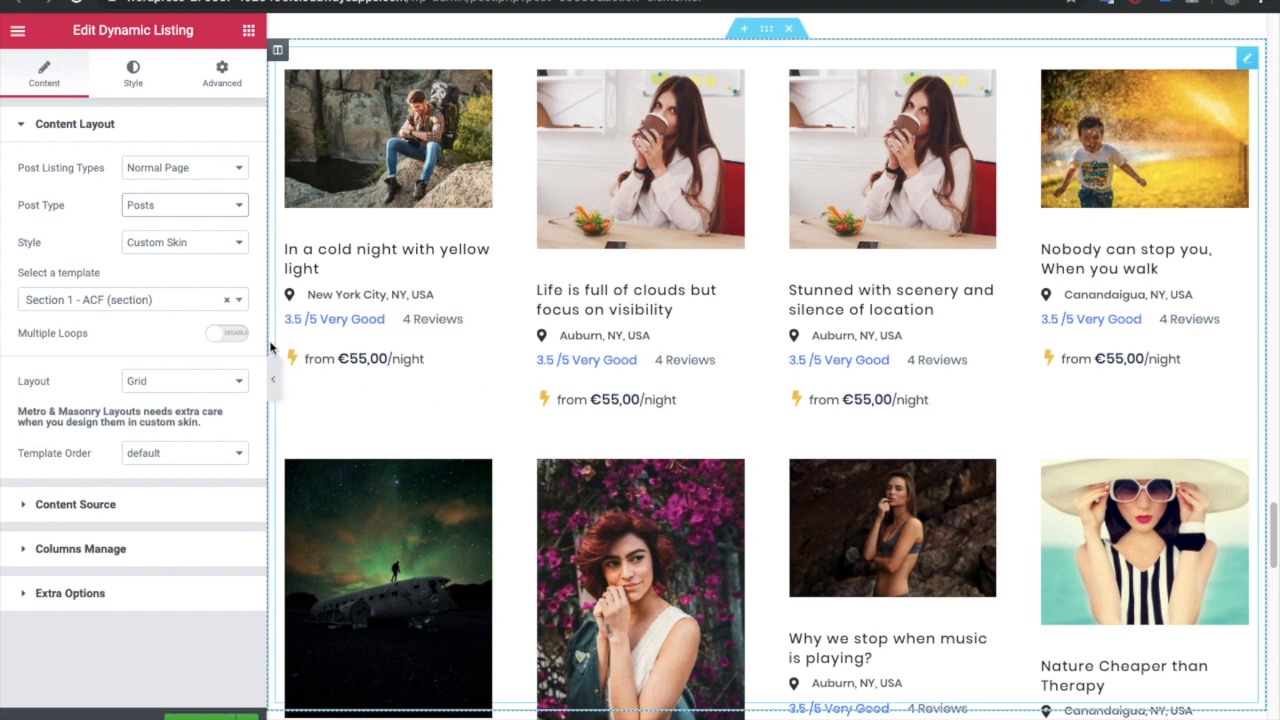
click(90, 299)
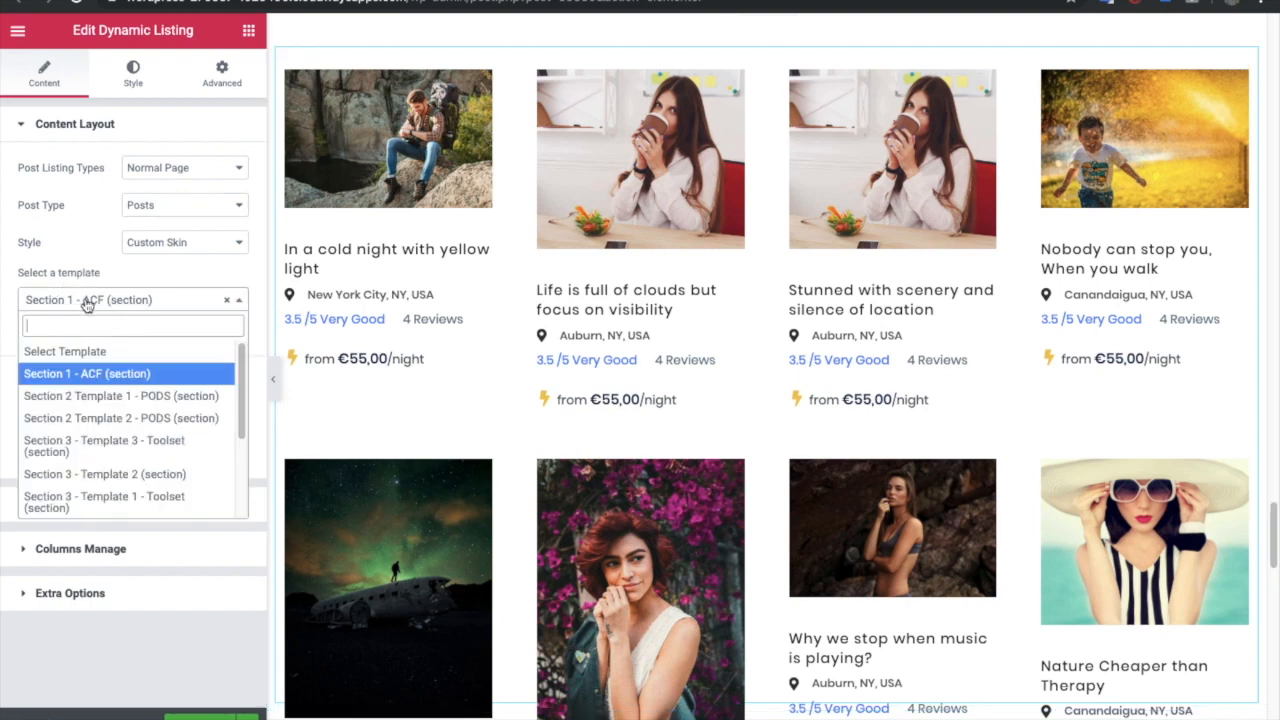
scroll(94, 449, down, 2)
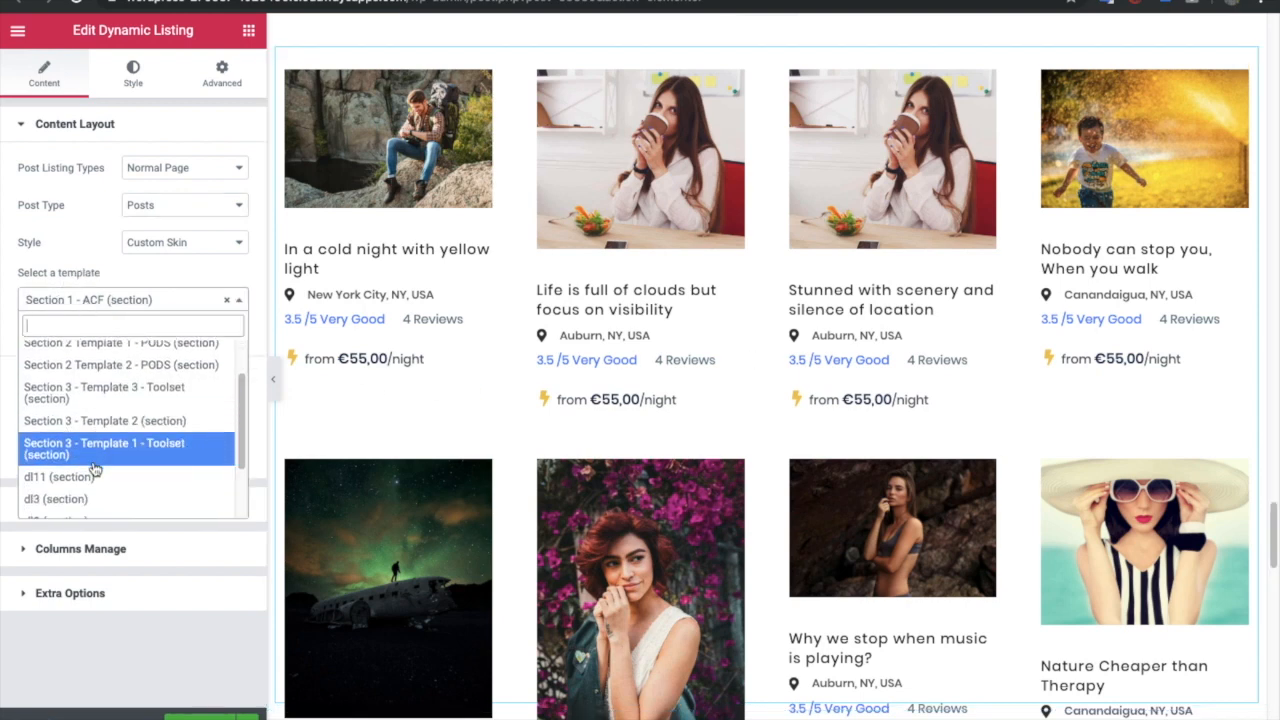
scroll(94, 469, down, 3)
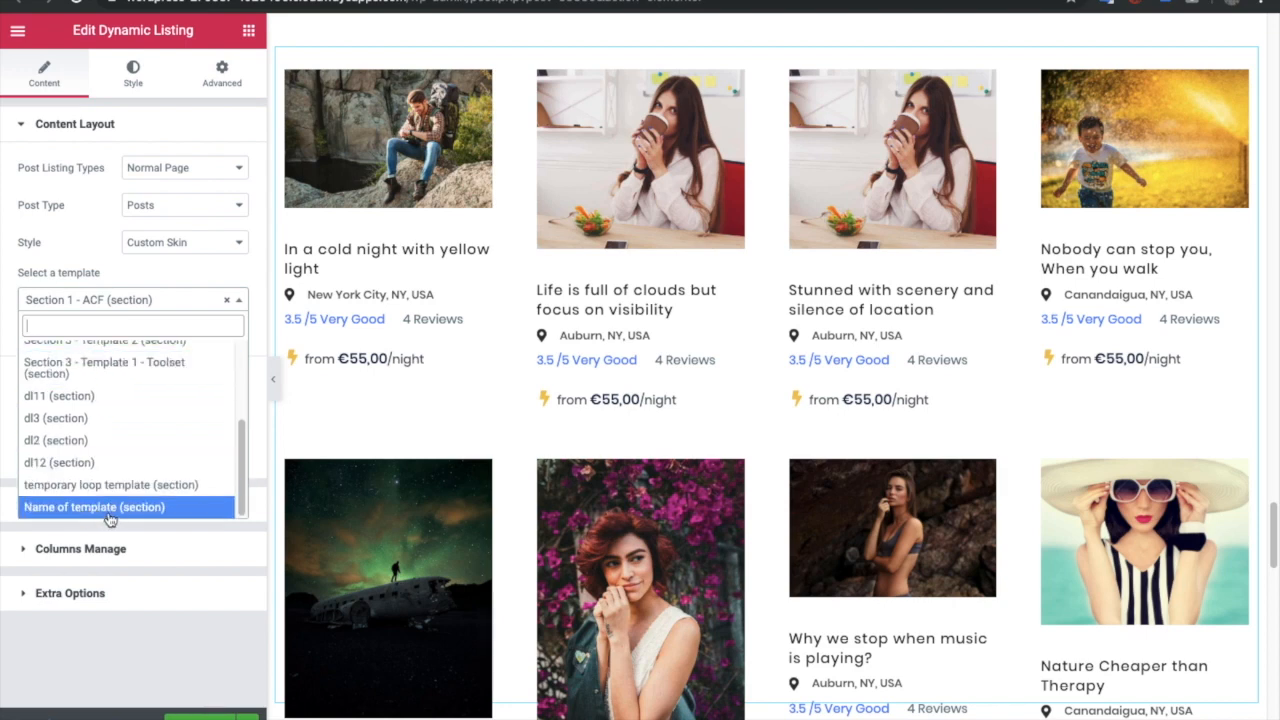
click(110, 507)
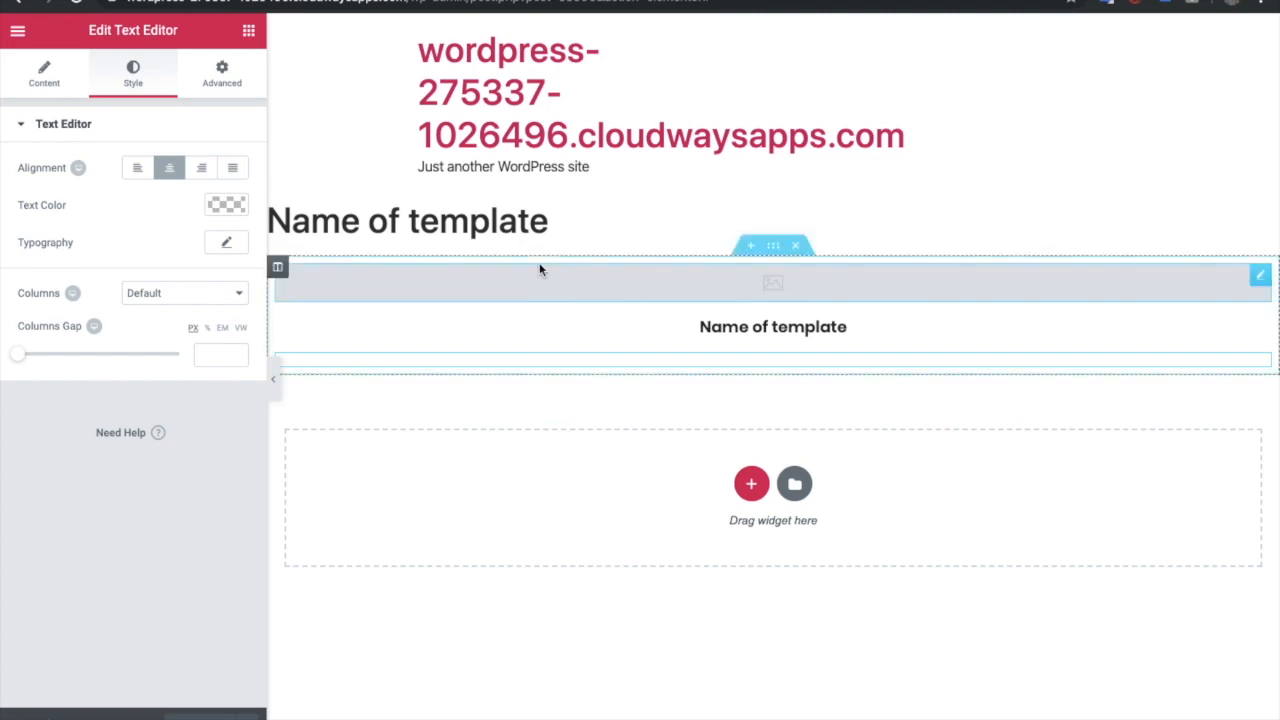
Inspect the dynamic content sources of the image, heading and text editor widgets in the loop template.
click(542, 282)
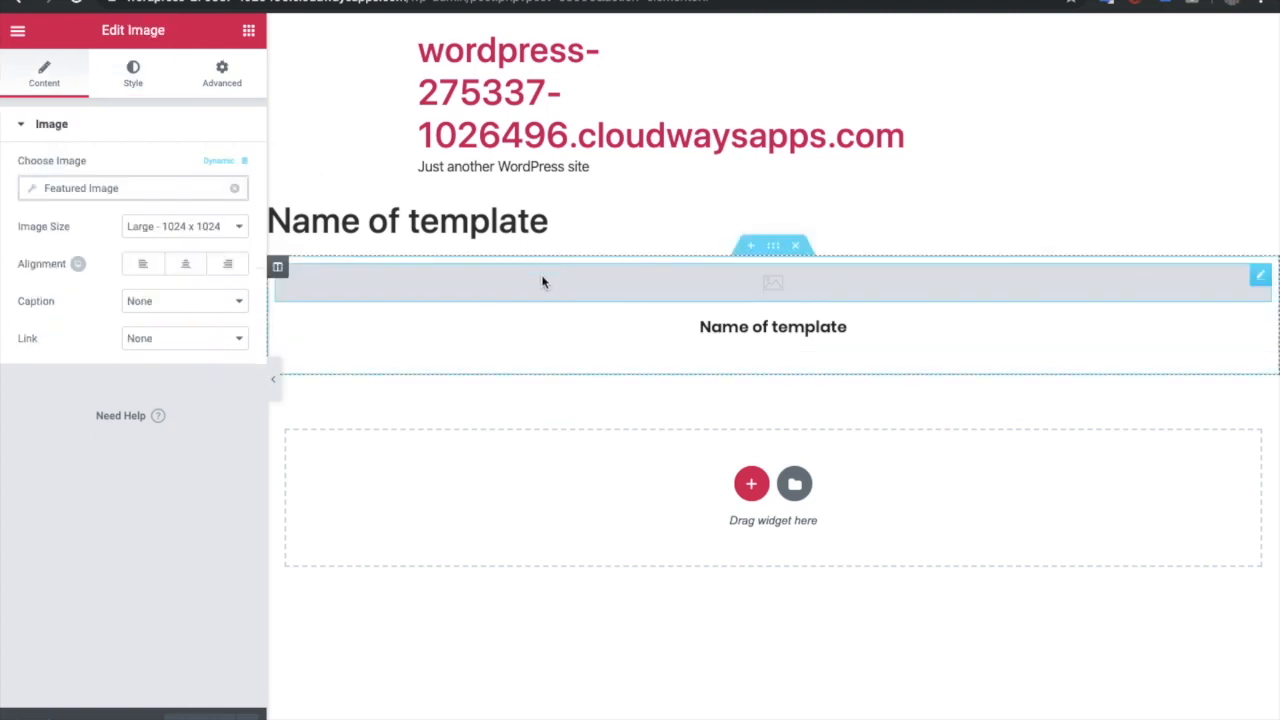
click(510, 330)
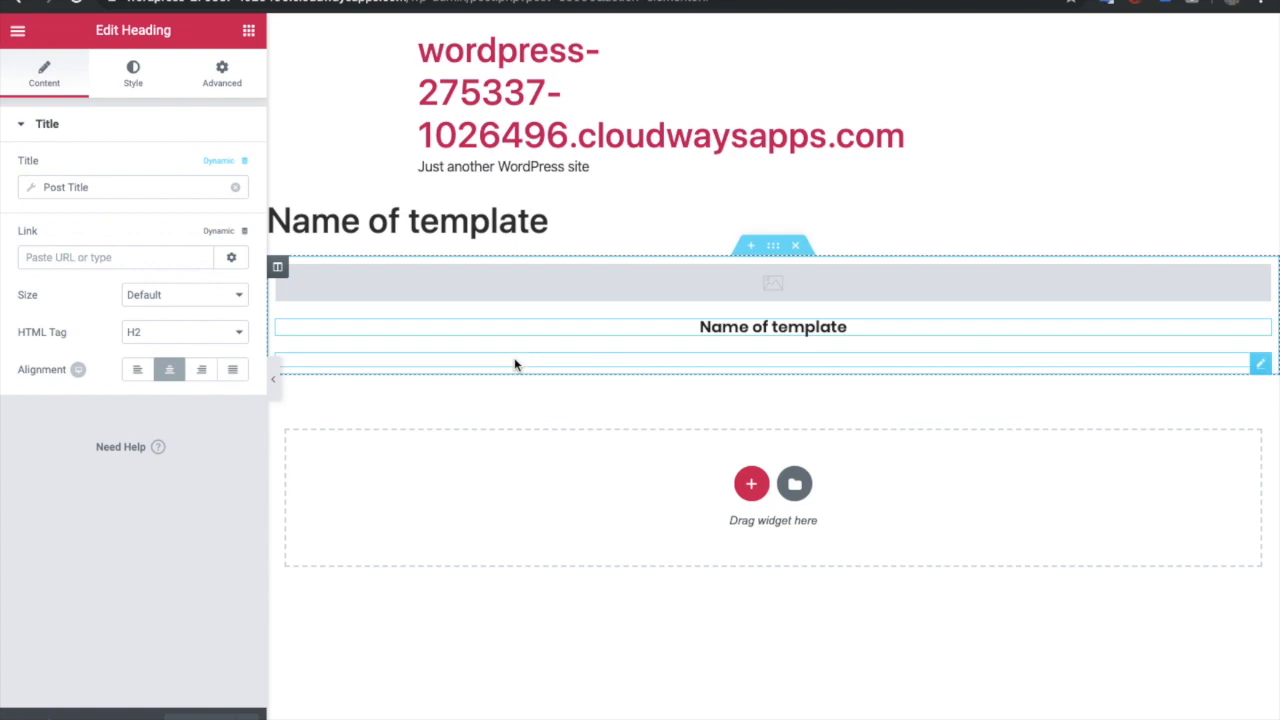
click(514, 364)
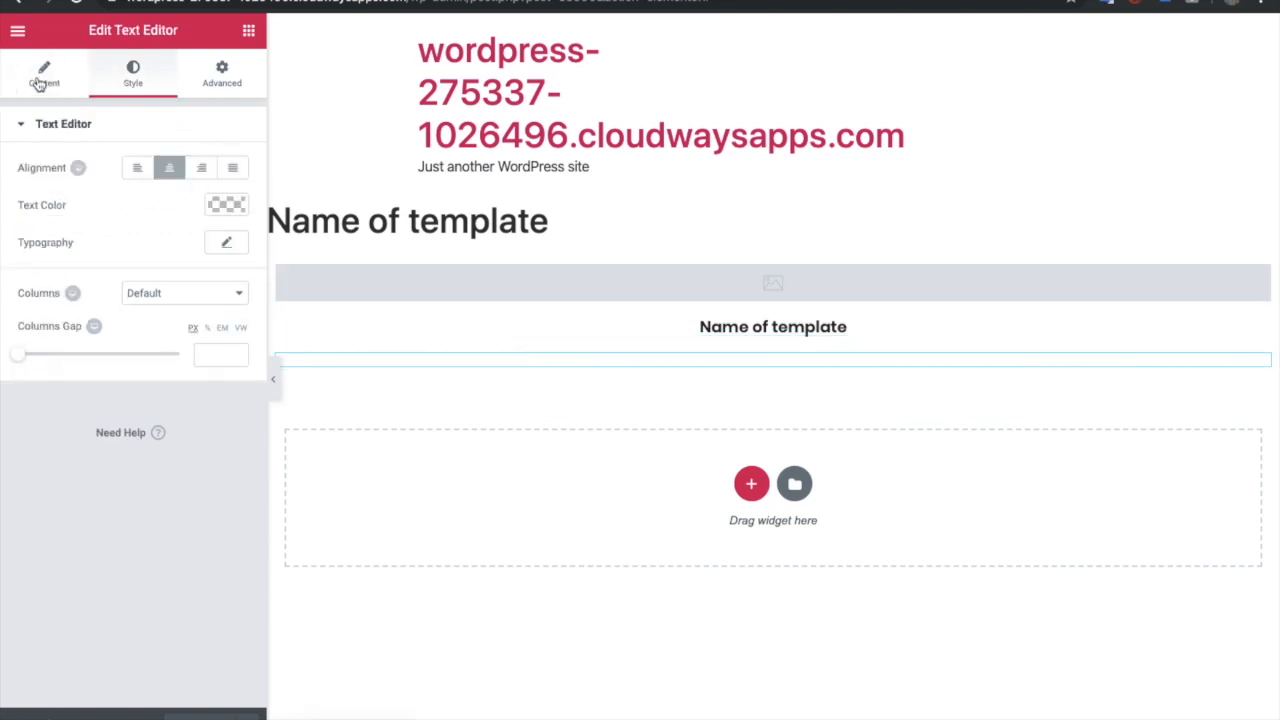
click(40, 82)
click(235, 163)
click(235, 163)
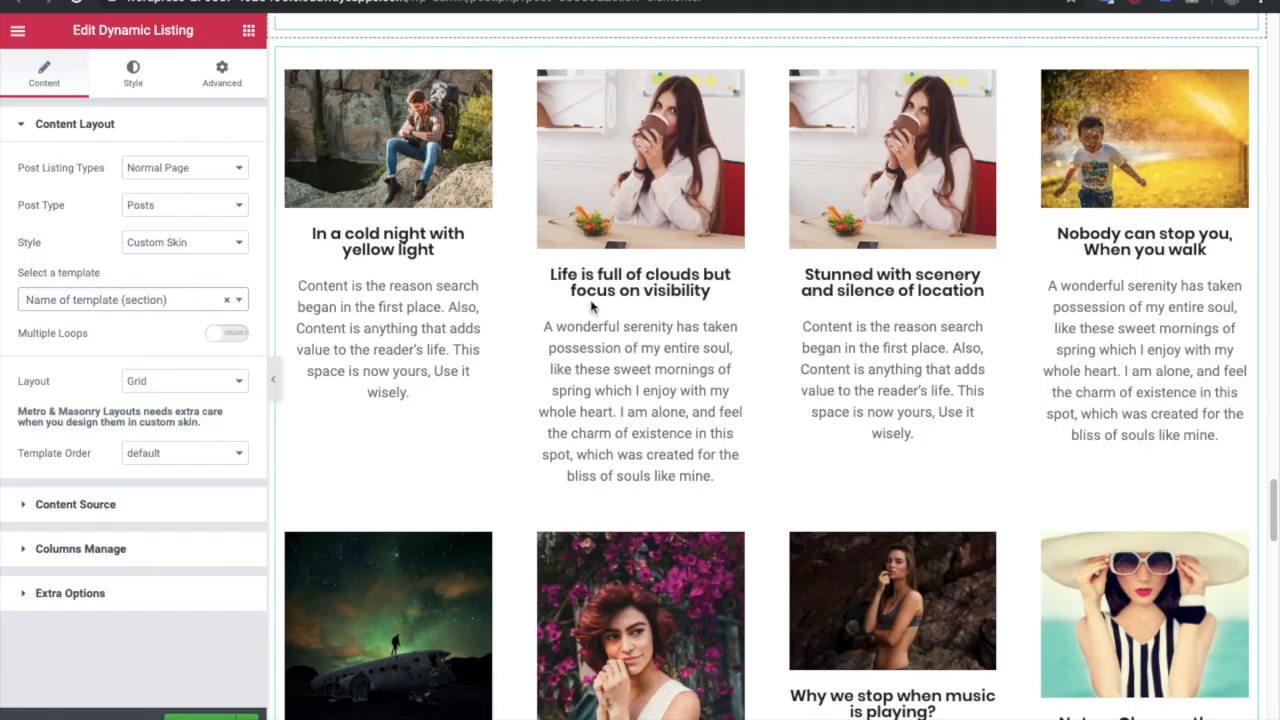
Review the post cards in the demo page's custom skin listing and the layout options offered for it.
scroll(752, 425, down, 3)
scroll(752, 425, down, 1)
scroll(296, 272, up, 5)
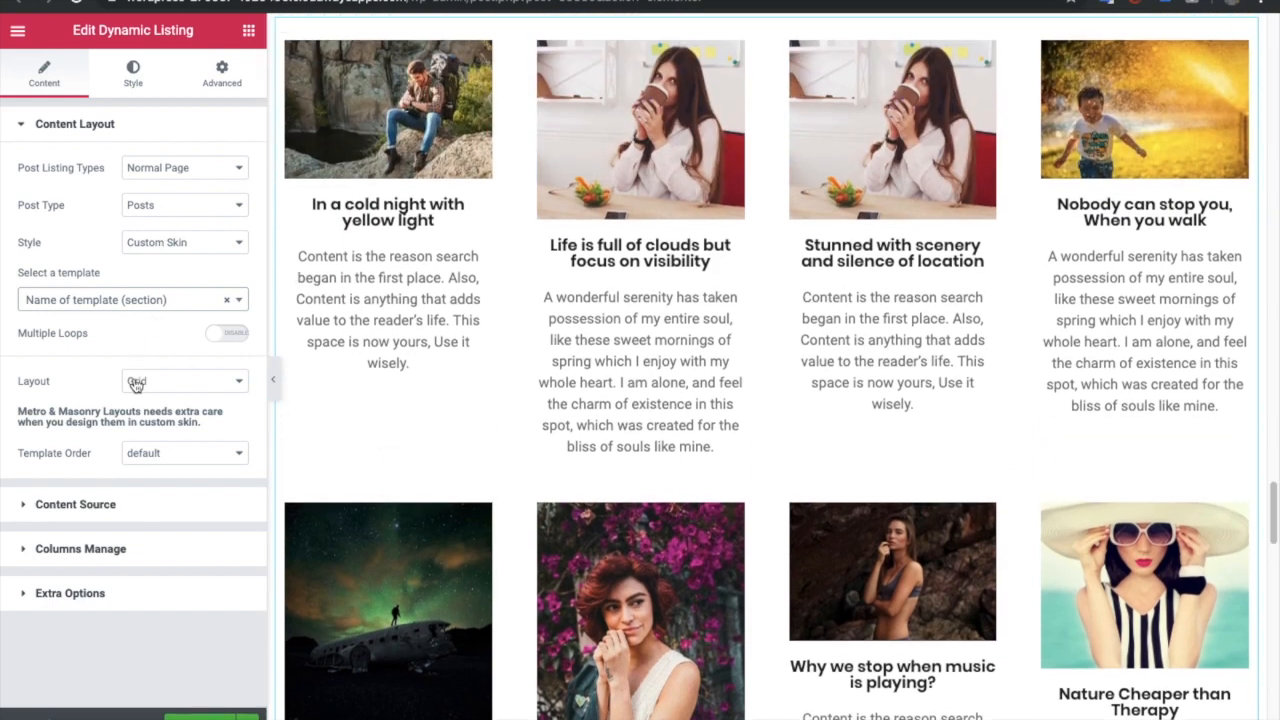
click(136, 384)
click(136, 382)
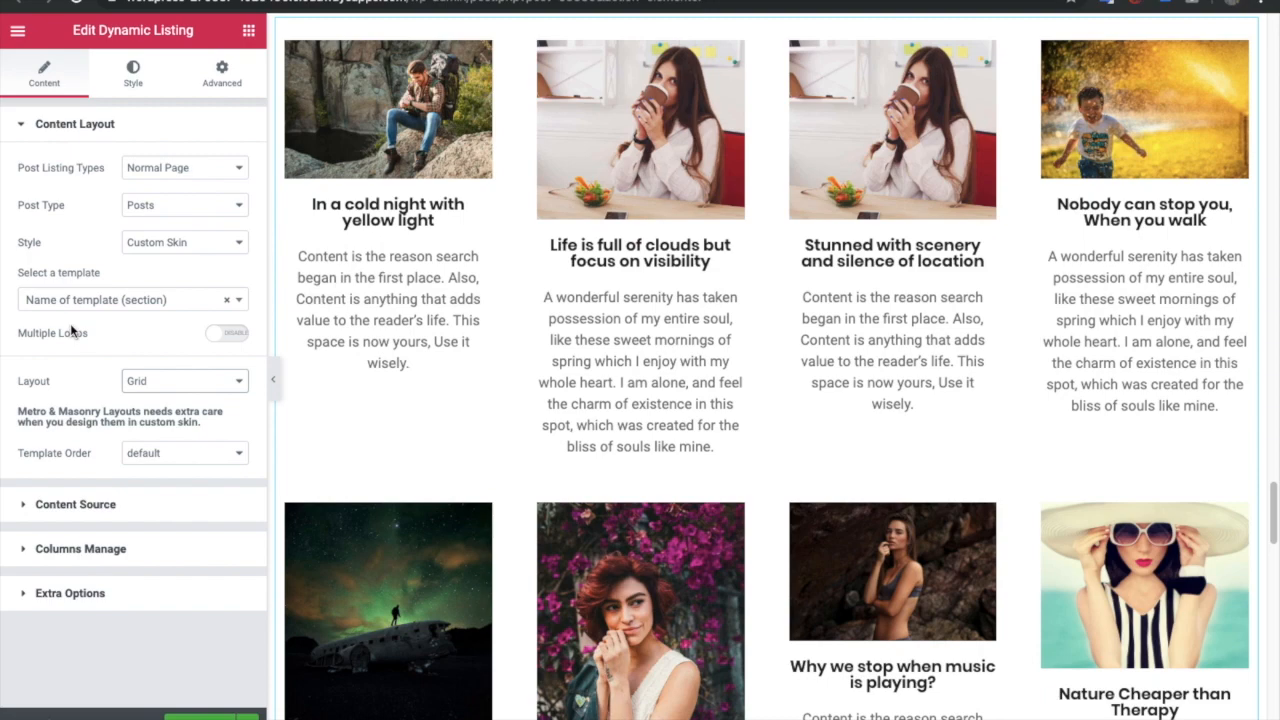
scroll(517, 340, up, 3)
scroll(753, 461, down, 3)
scroll(700, 310, down, 5)
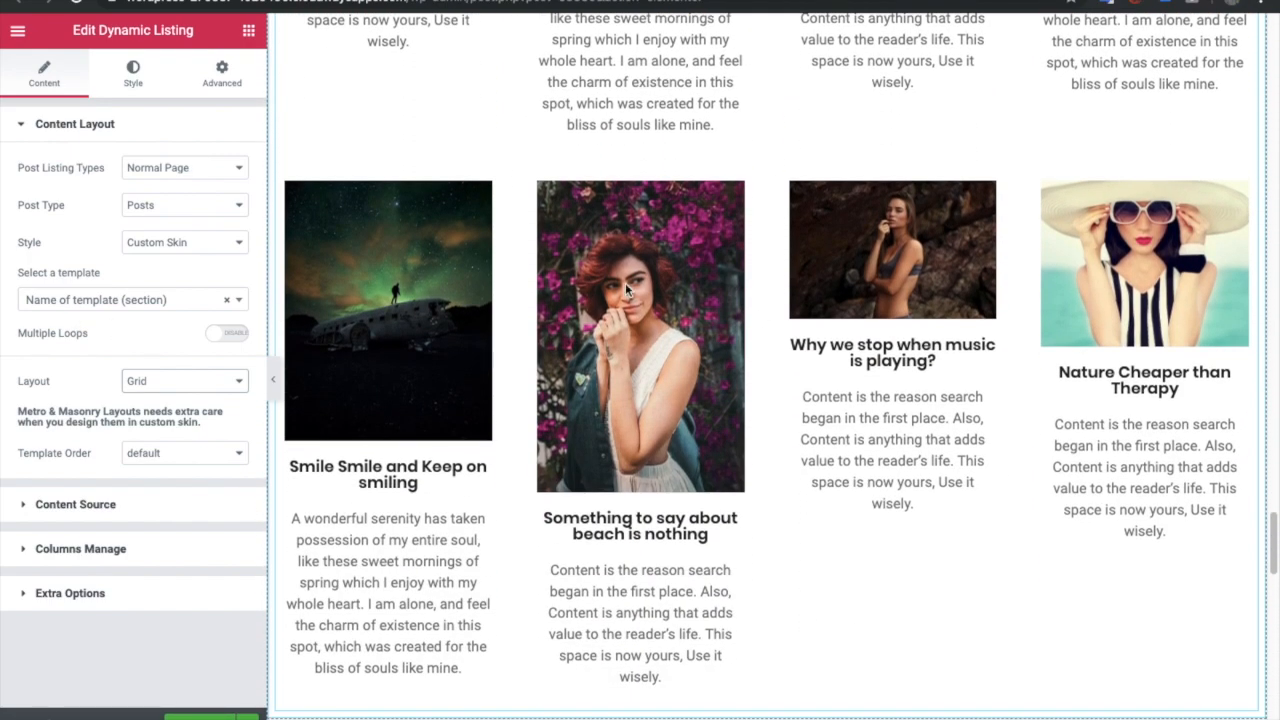
scroll(625, 282, up, 1)
scroll(495, 255, up, 3)
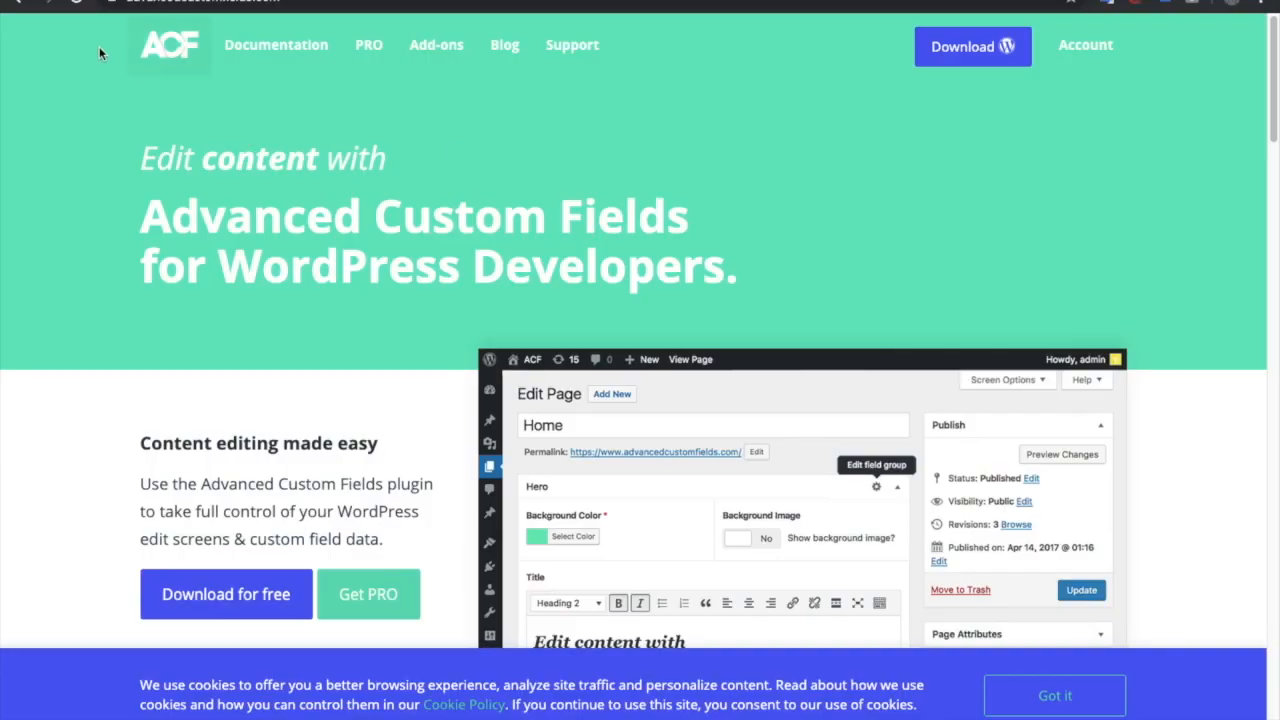
click(304, 5)
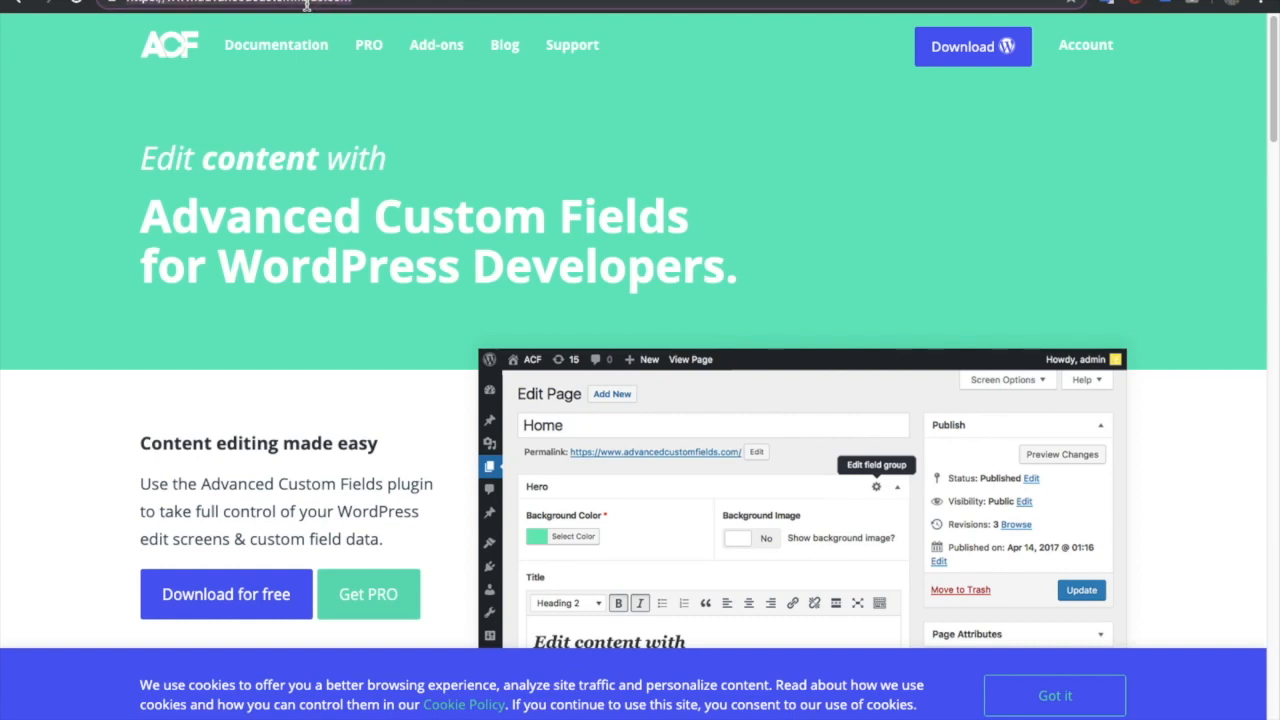
click(285, 63)
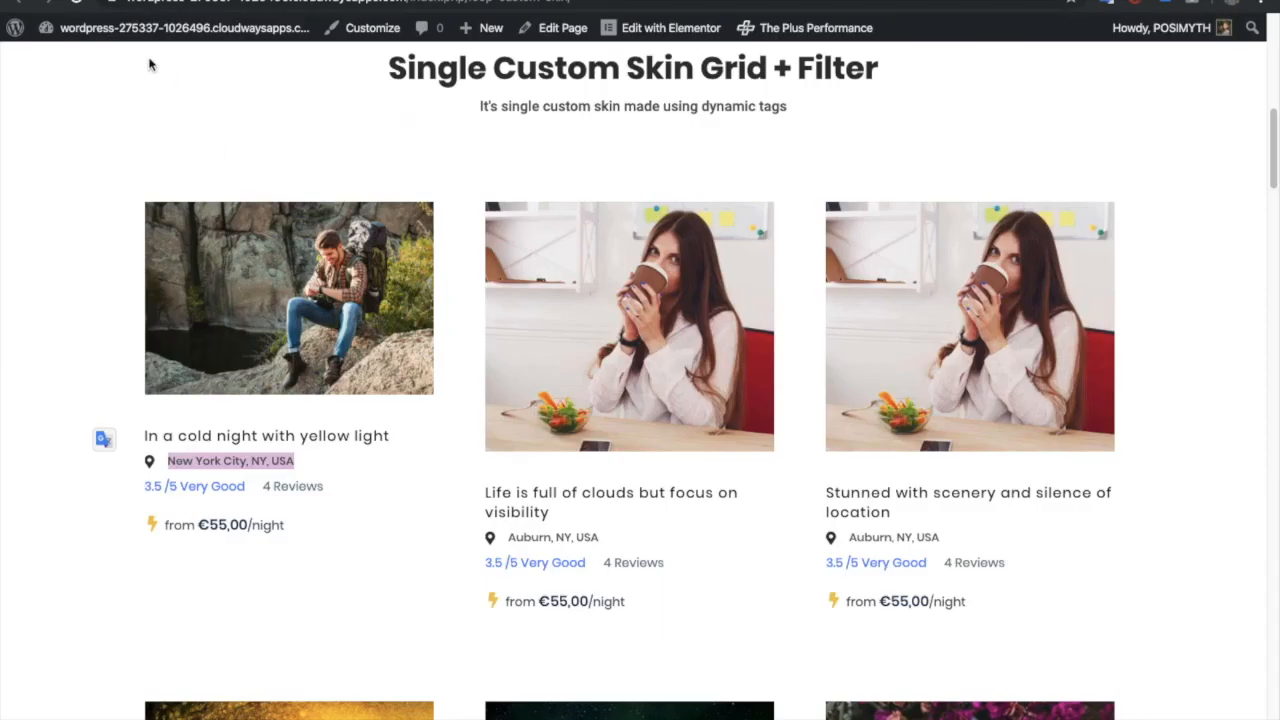
Open the site's WordPress dashboard in a new browser tab from the Loop Custom Skin demo page.
mouse_move(90, 30)
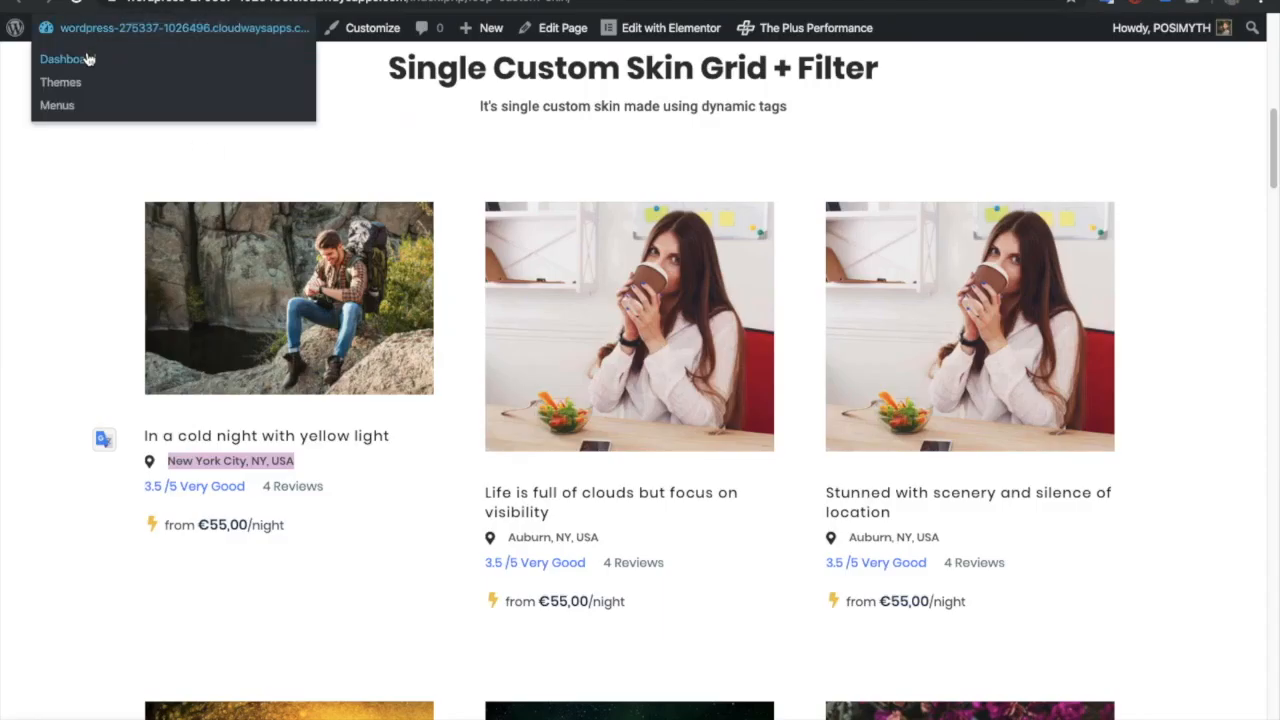
right_click(88, 58)
click(112, 62)
click(245, 0)
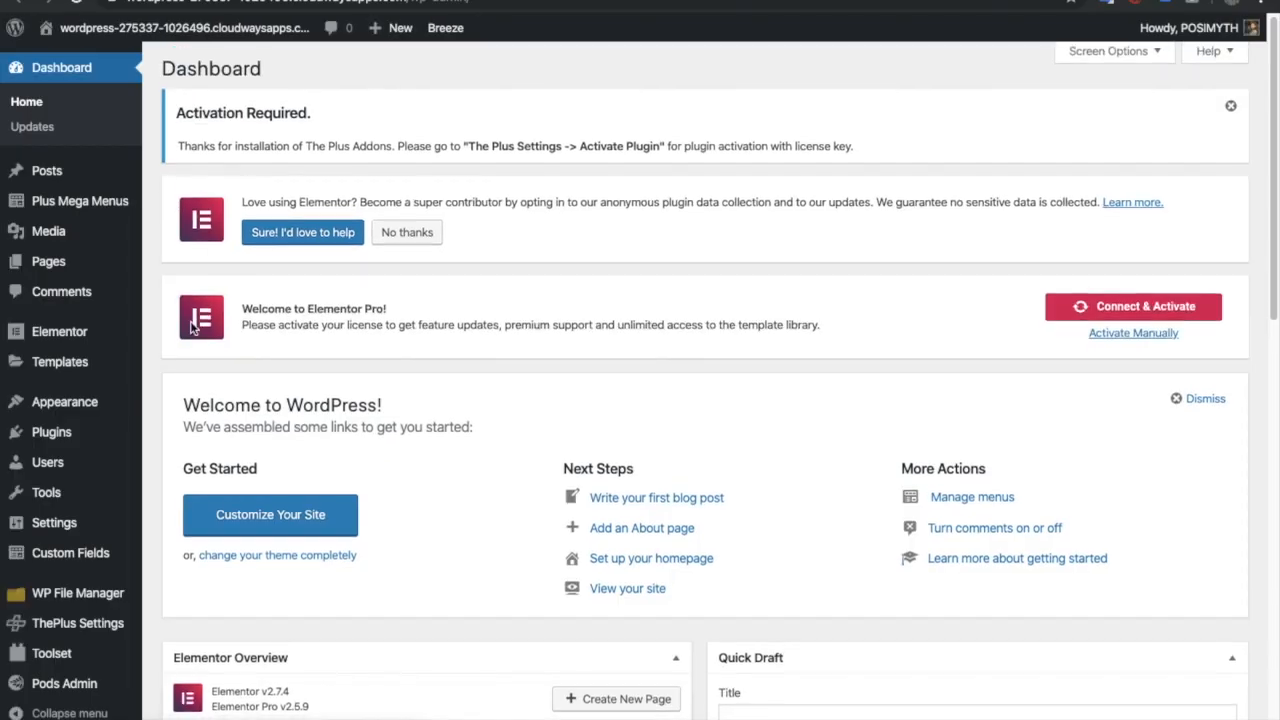
Open the BLog field group in Custom Fields and examine its City field.
scroll(125, 490, down, 2)
scroll(70, 548, down, 2)
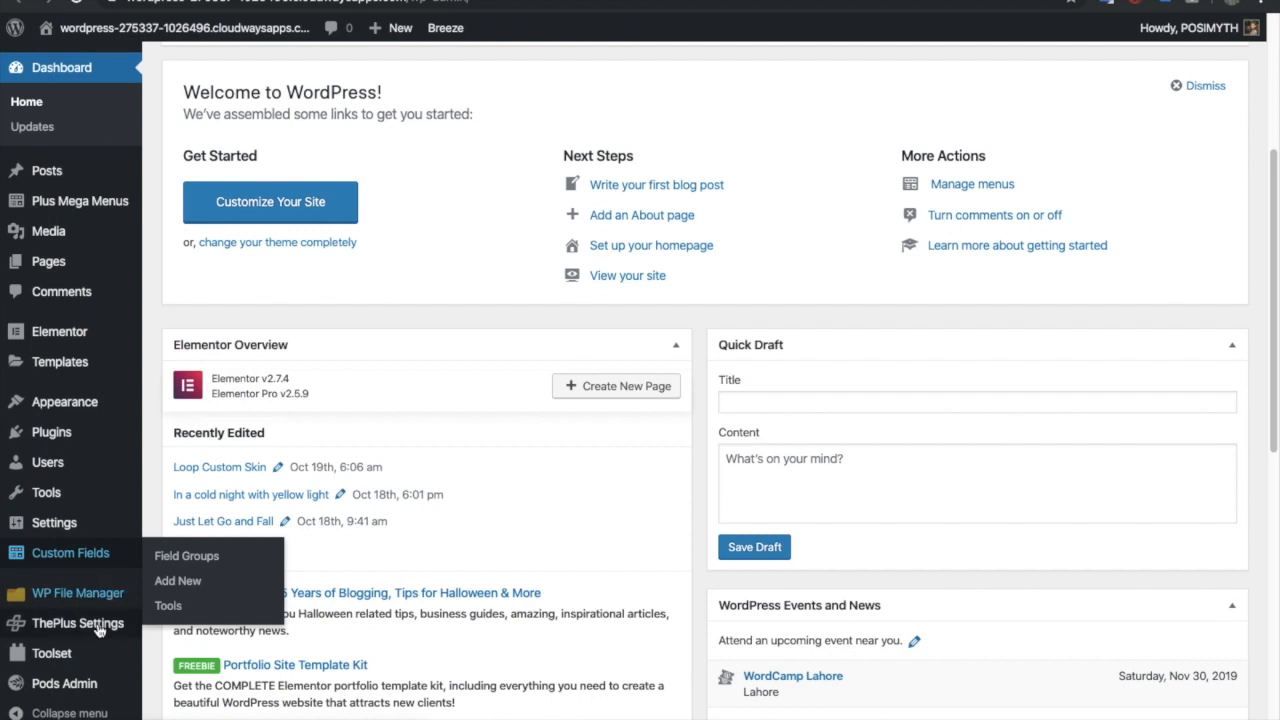
mouse_move(98, 560)
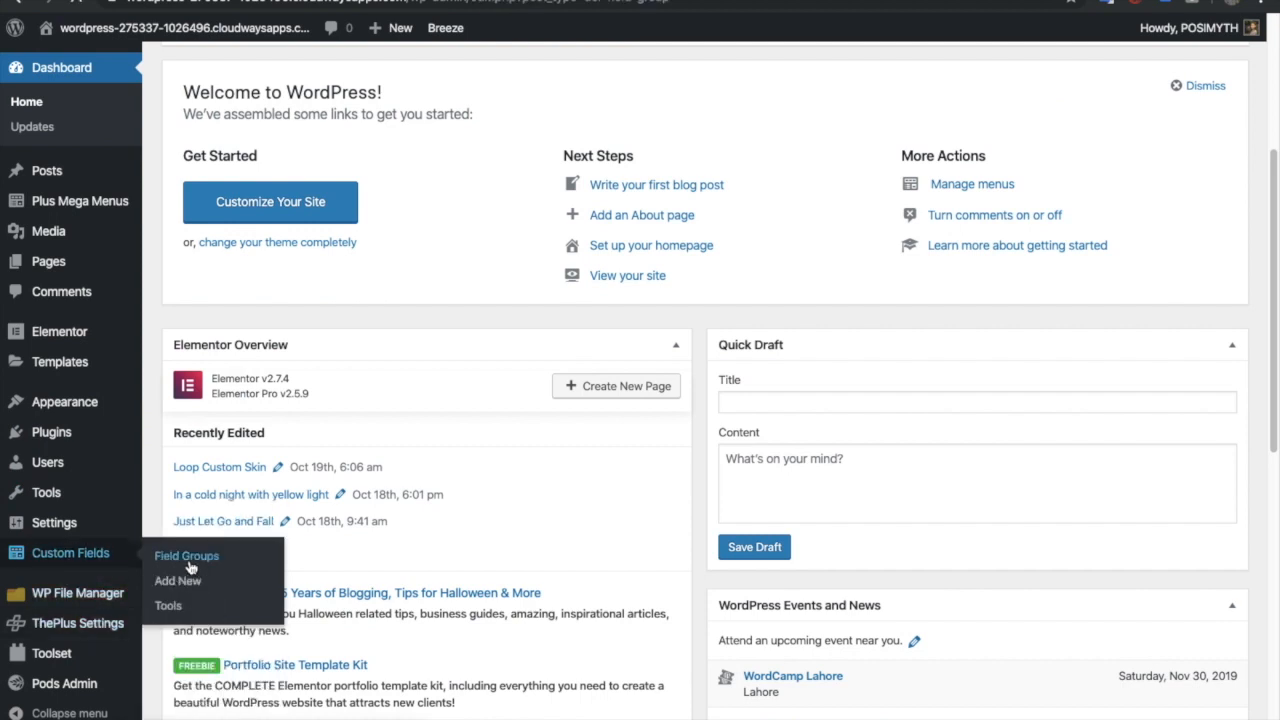
click(189, 562)
click(211, 478)
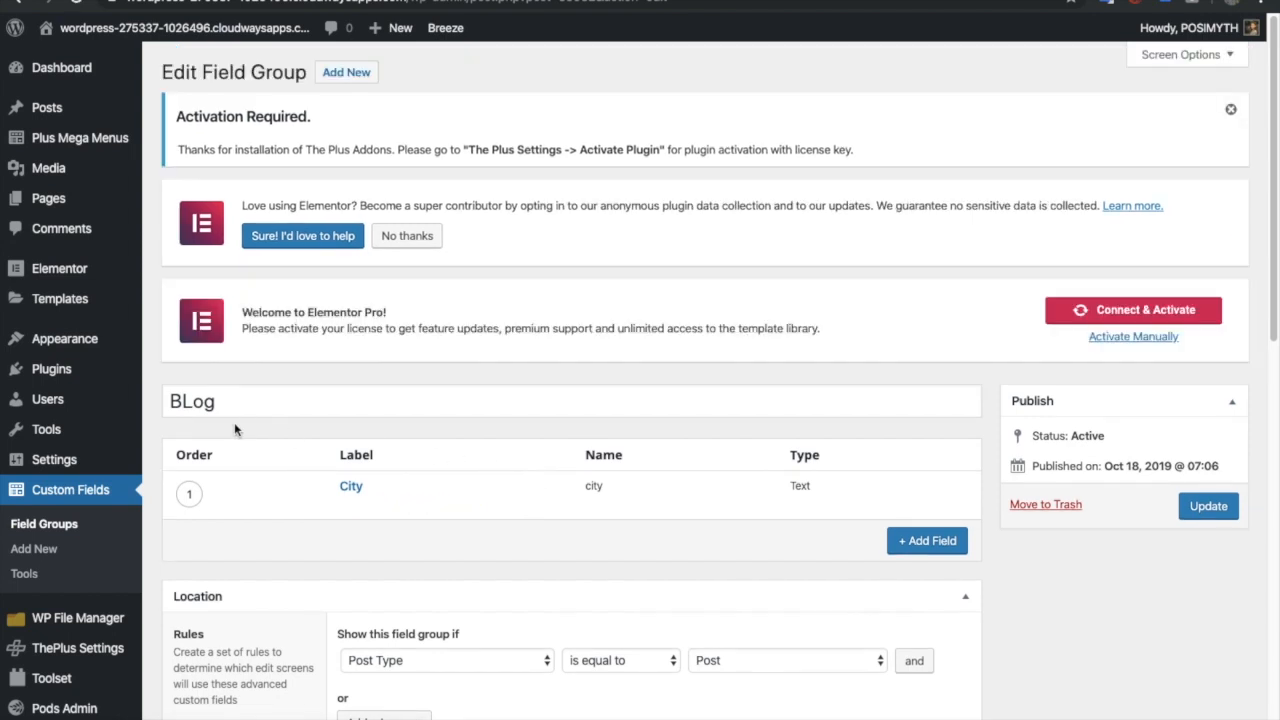
scroll(296, 560, down, 1)
mouse_move(345, 468)
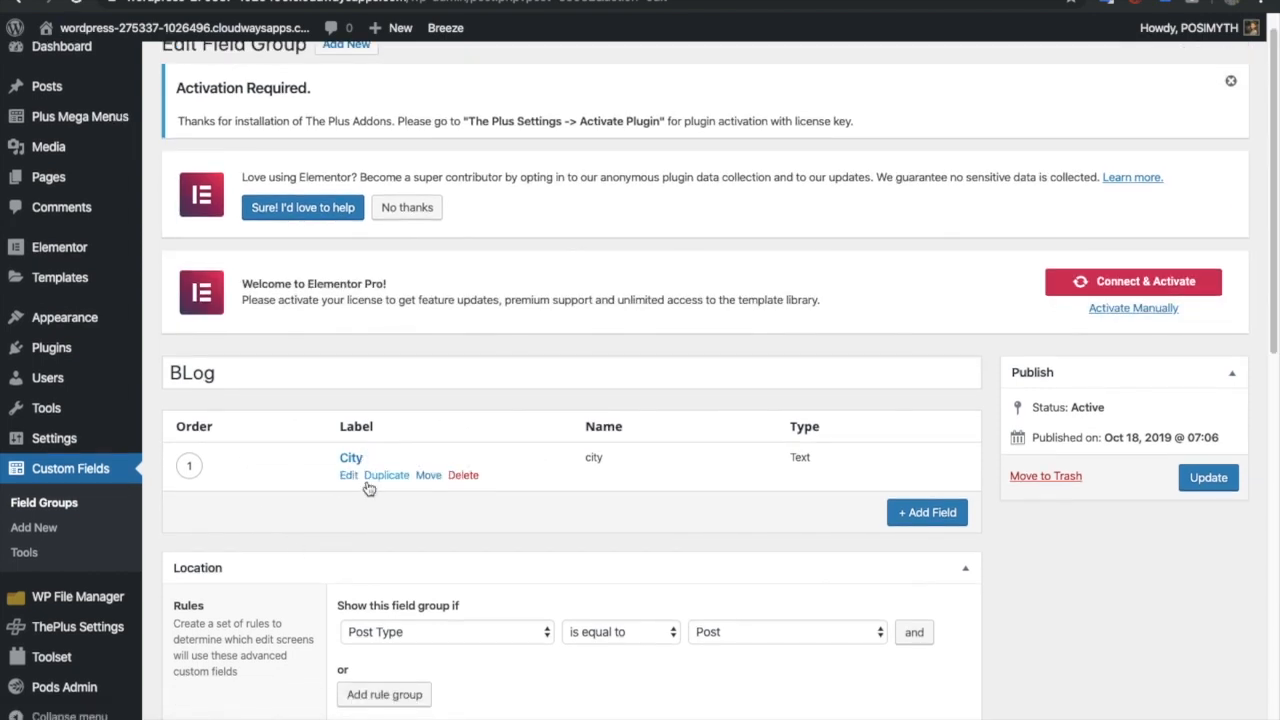
Examine the City field's settings and the BLog field group's location rules and display settings.
click(355, 477)
scroll(385, 534, down, 5)
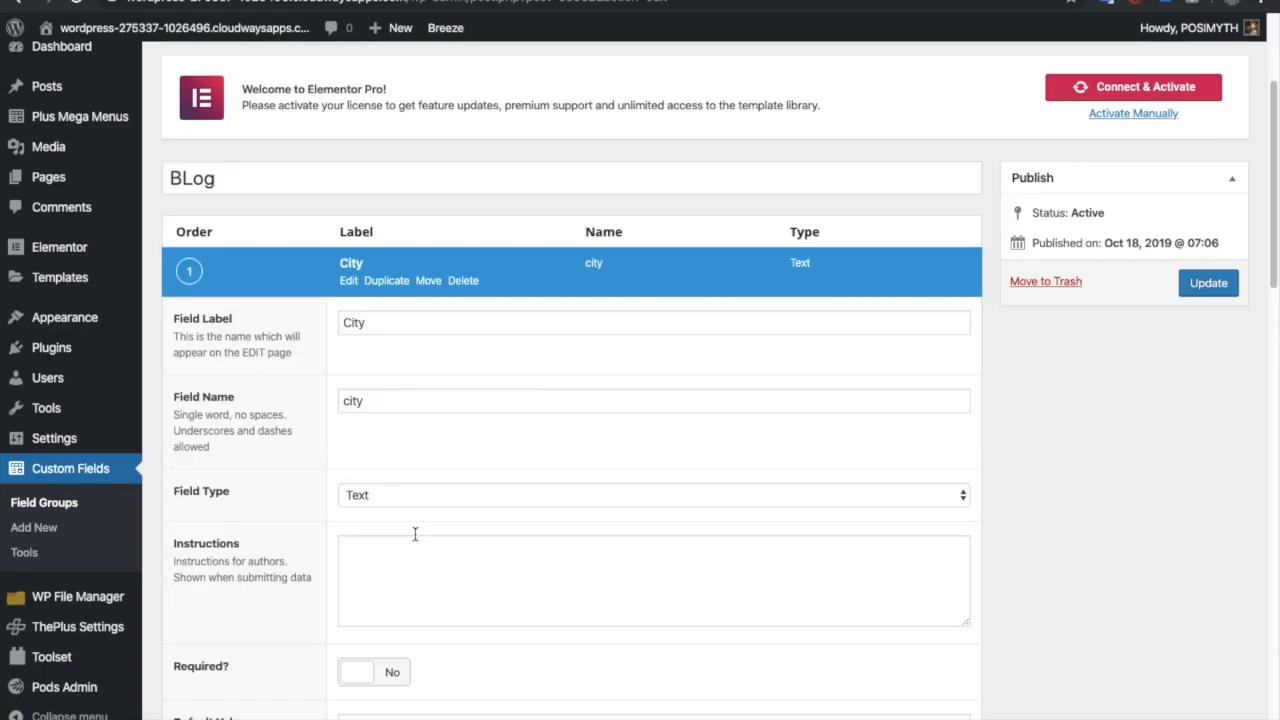
scroll(438, 488, down, 12)
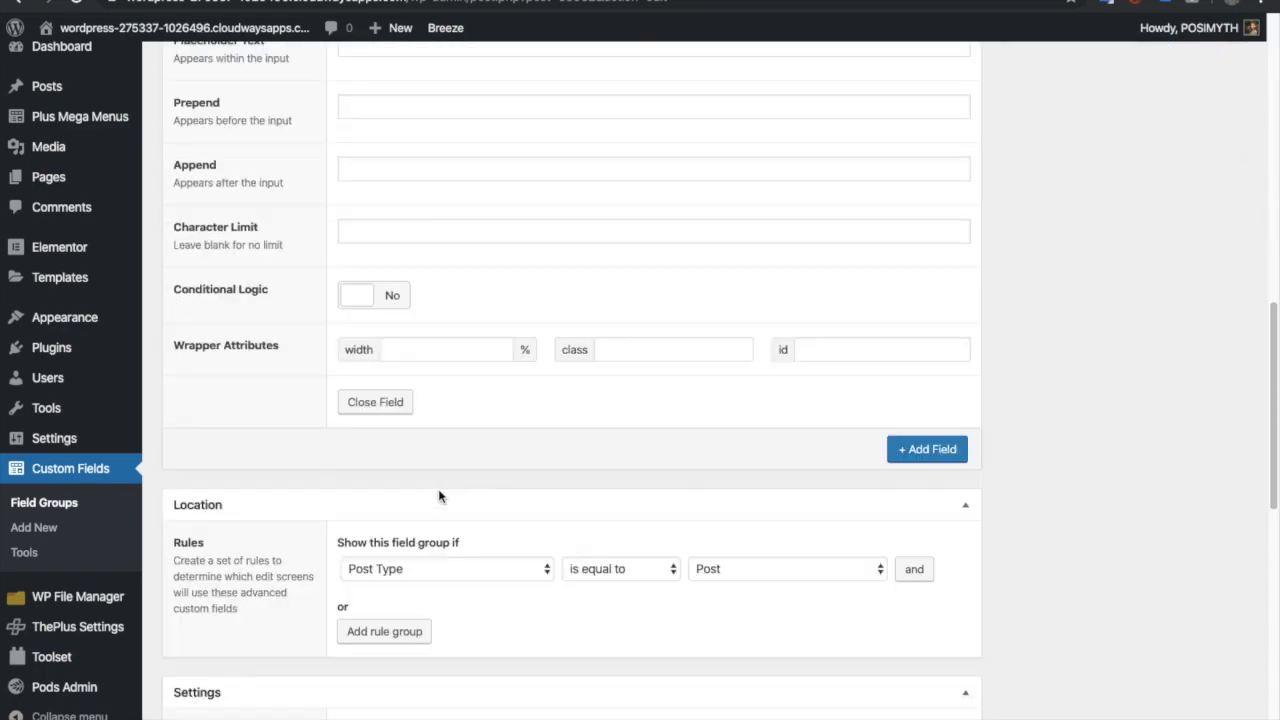
scroll(439, 491, down, 1)
scroll(438, 496, down, 8)
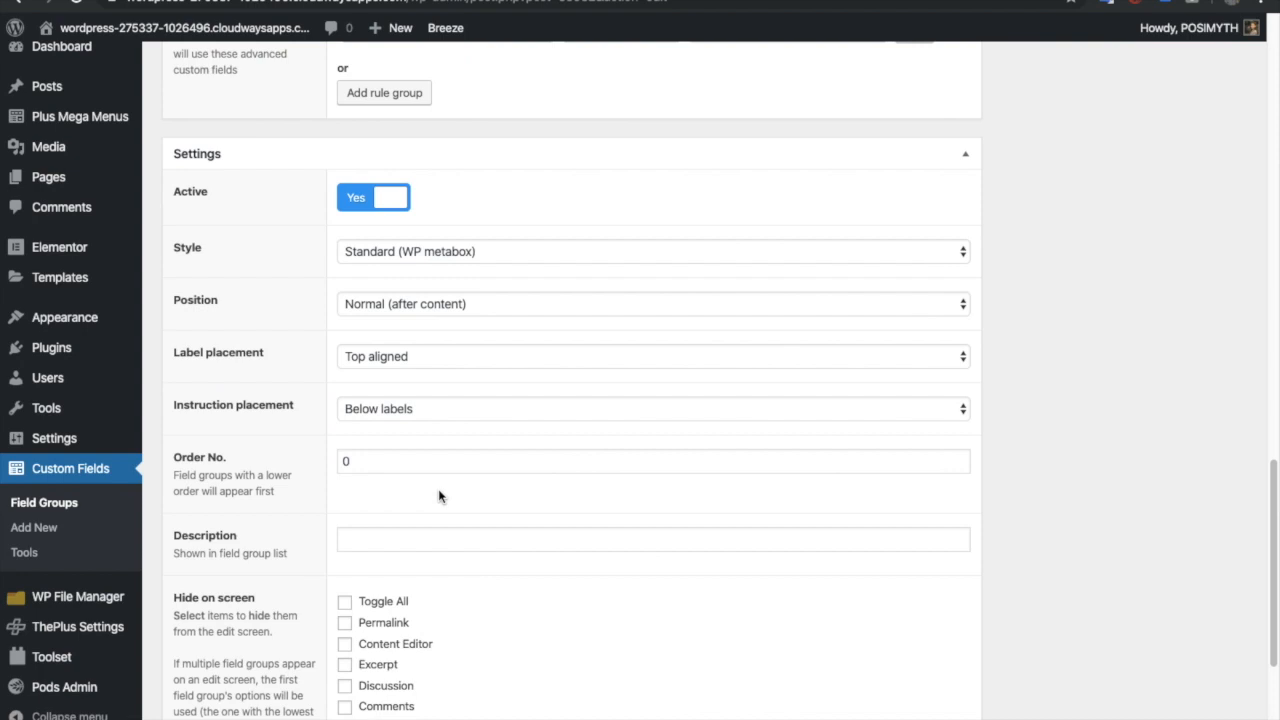
scroll(439, 496, up, 20)
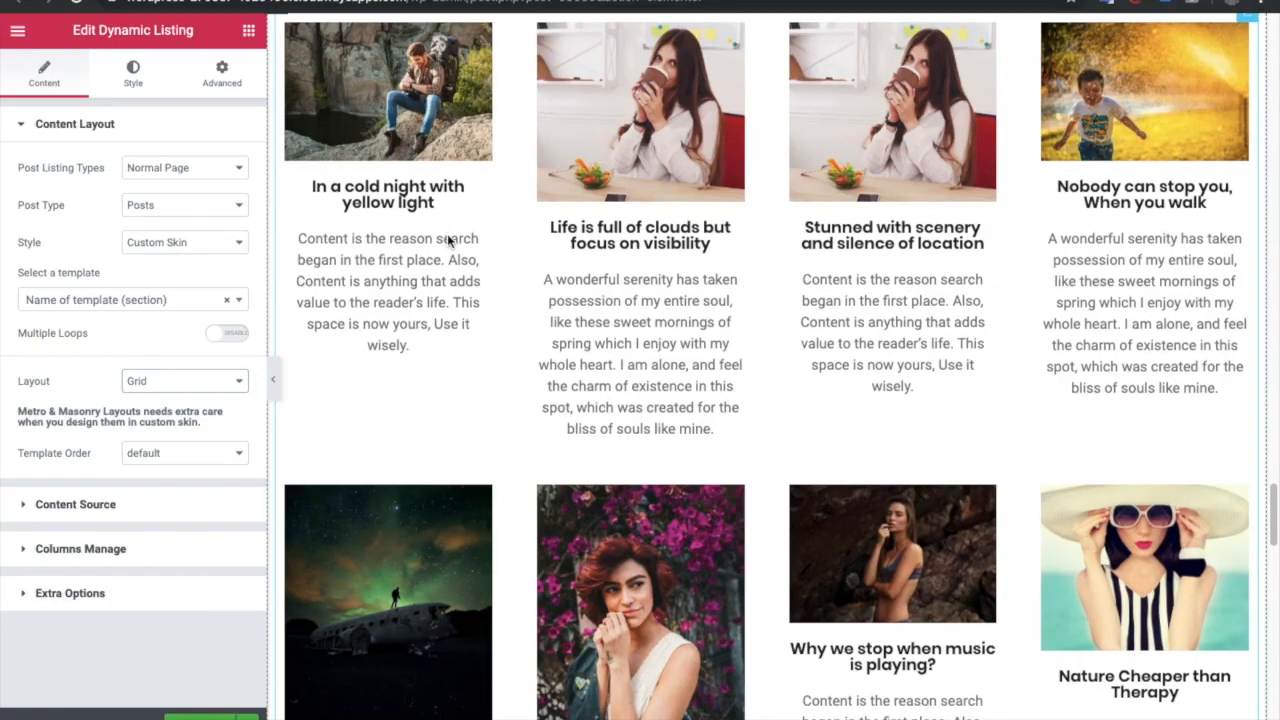
Review the city, rating and price details on the demo page's Single Custom Skin Grid + Filter post cards.
scroll(448, 235, down, 5)
scroll(448, 236, down, 20)
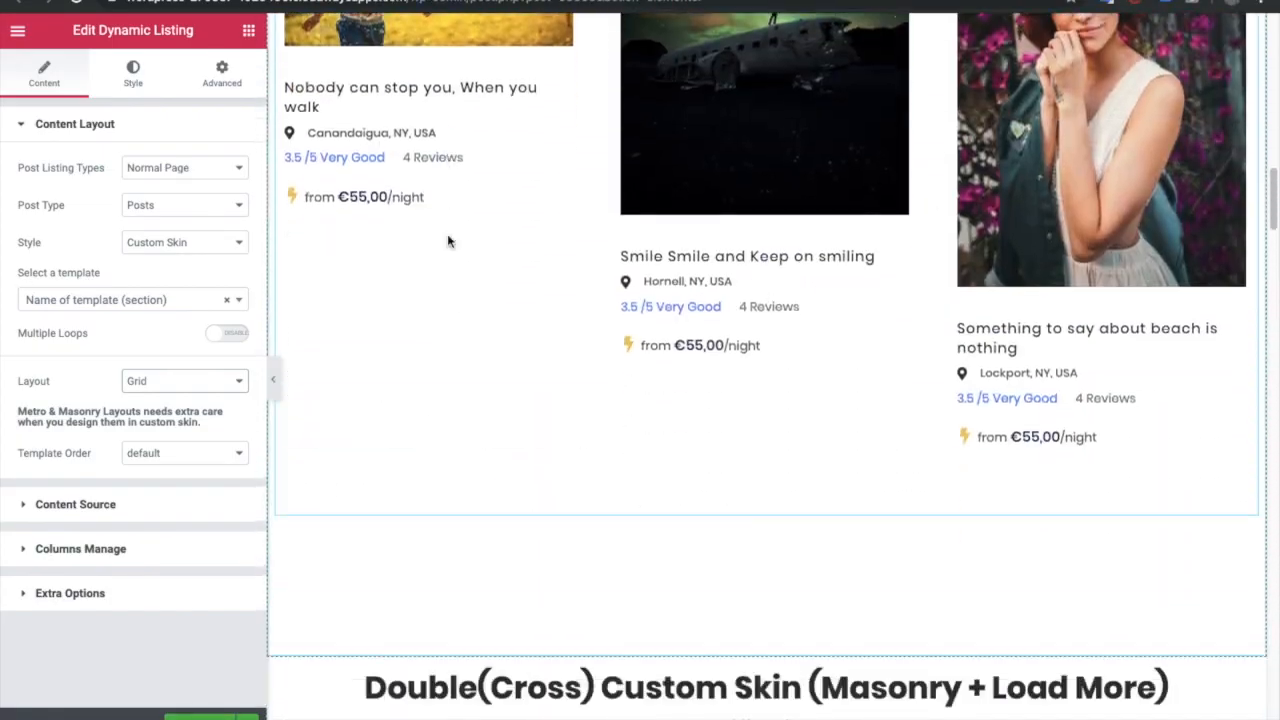
scroll(448, 241, up, 12)
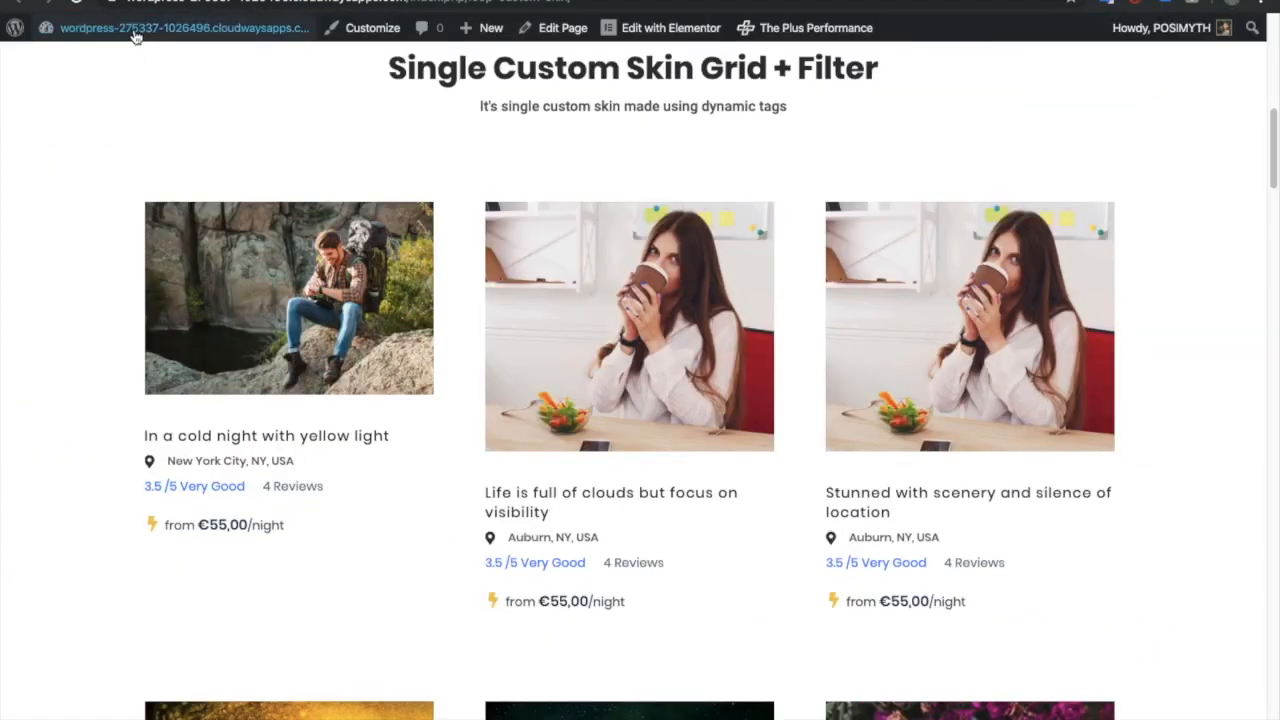
Open the site's WordPress dashboard in another browser tab and switch to it.
mouse_move(134, 30)
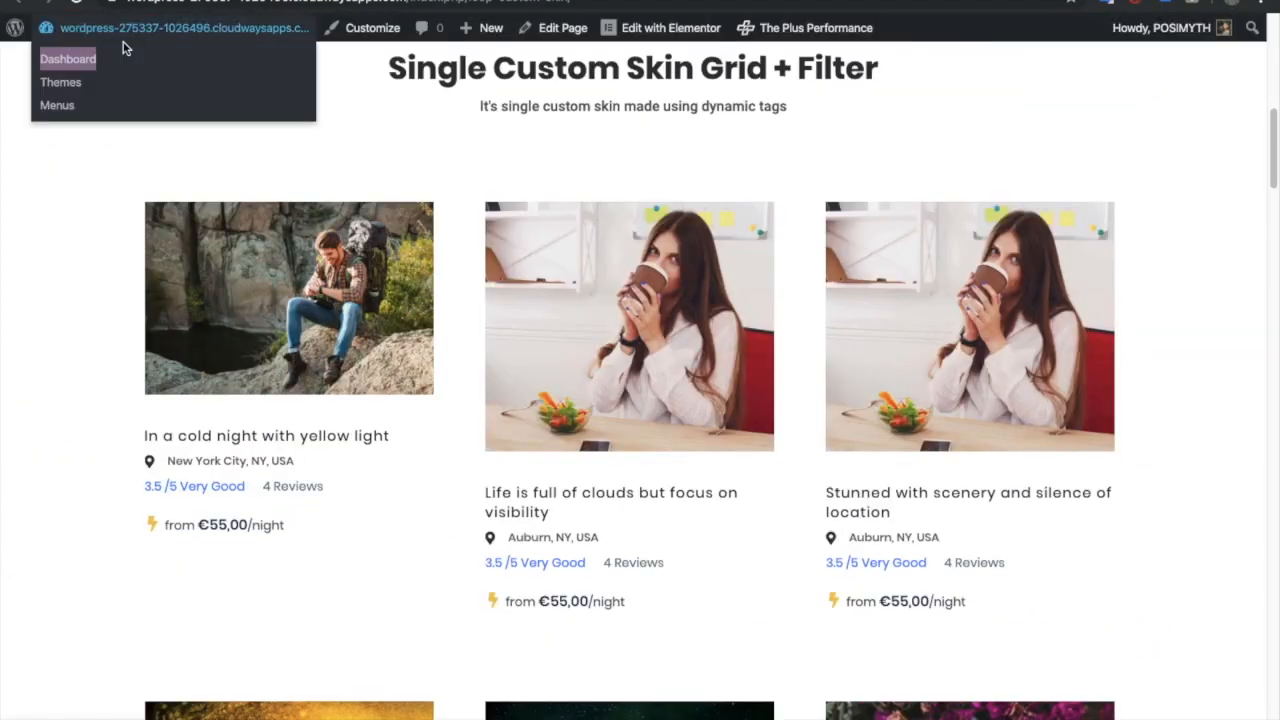
right_click(100, 57)
click(120, 65)
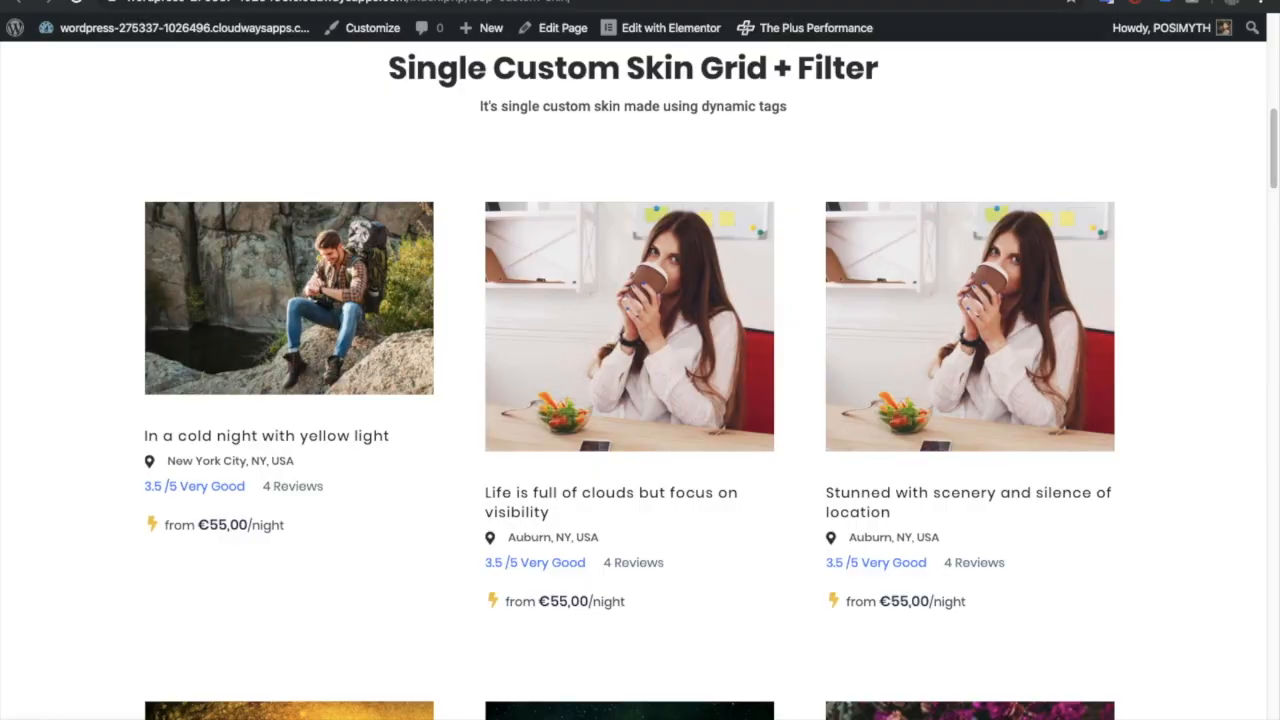
click(207, 0)
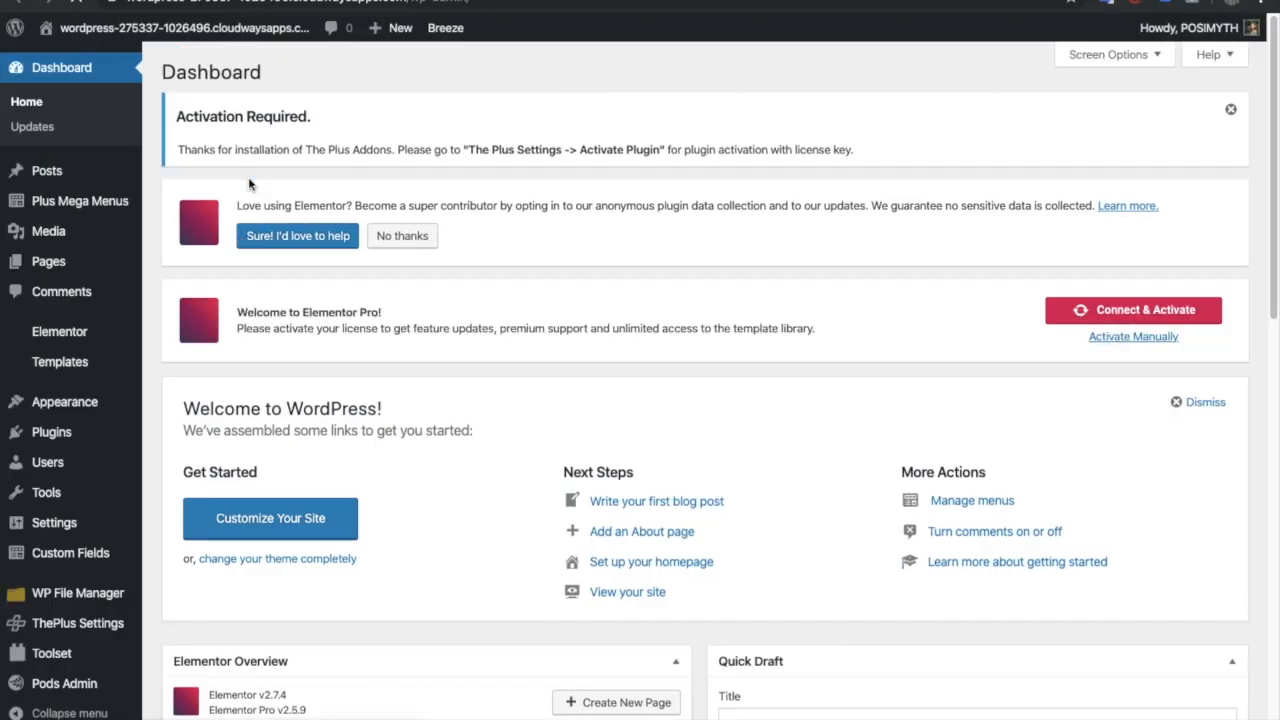
Open the list of saved Elementor templates from the WordPress dashboard.
mouse_move(112, 589)
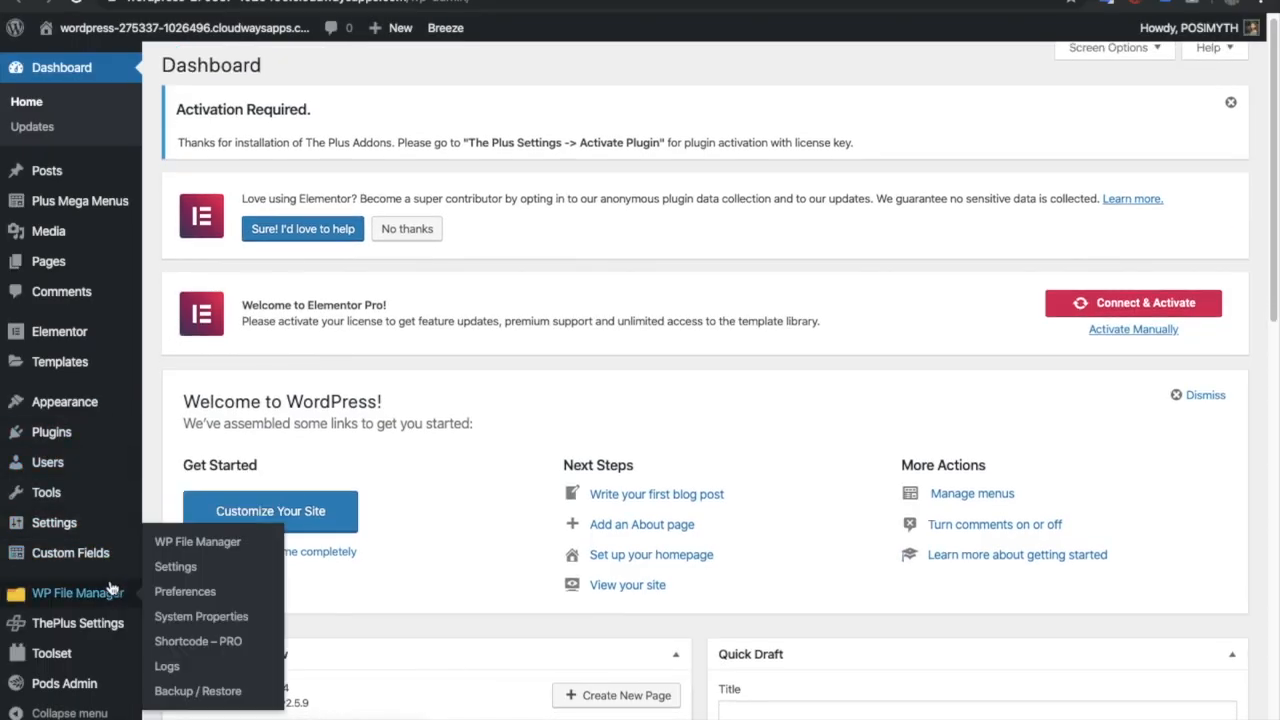
scroll(112, 590, down, 1)
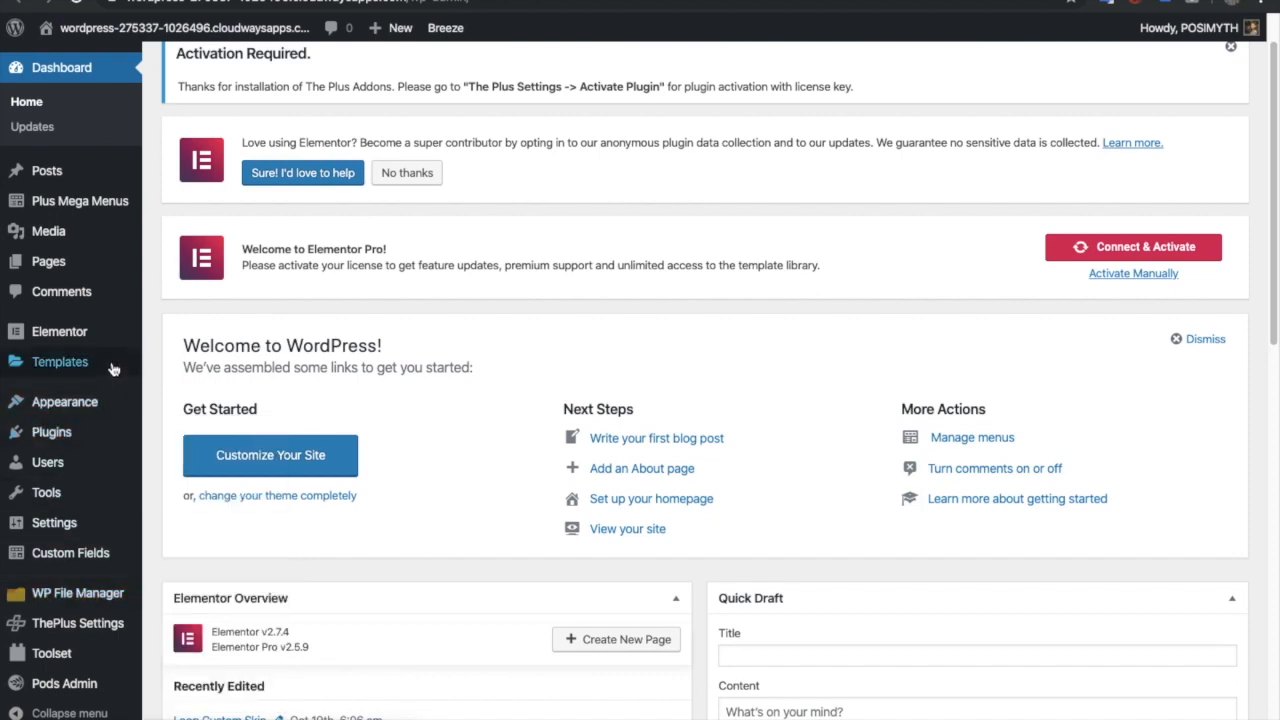
mouse_move(112, 364)
click(194, 364)
scroll(402, 386, down, 2)
Open the Section 1 – ACF template for editing with Elementor in a new browser tab.
scroll(402, 386, down, 10)
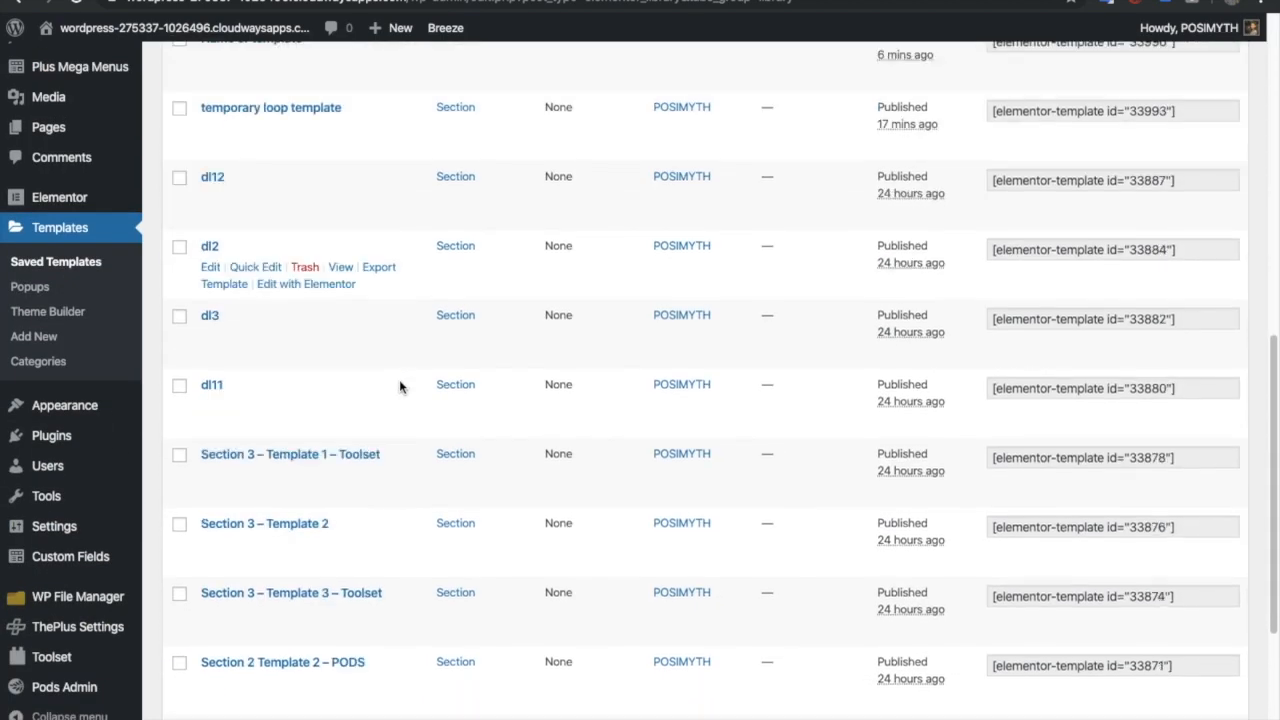
scroll(391, 440, down, 3)
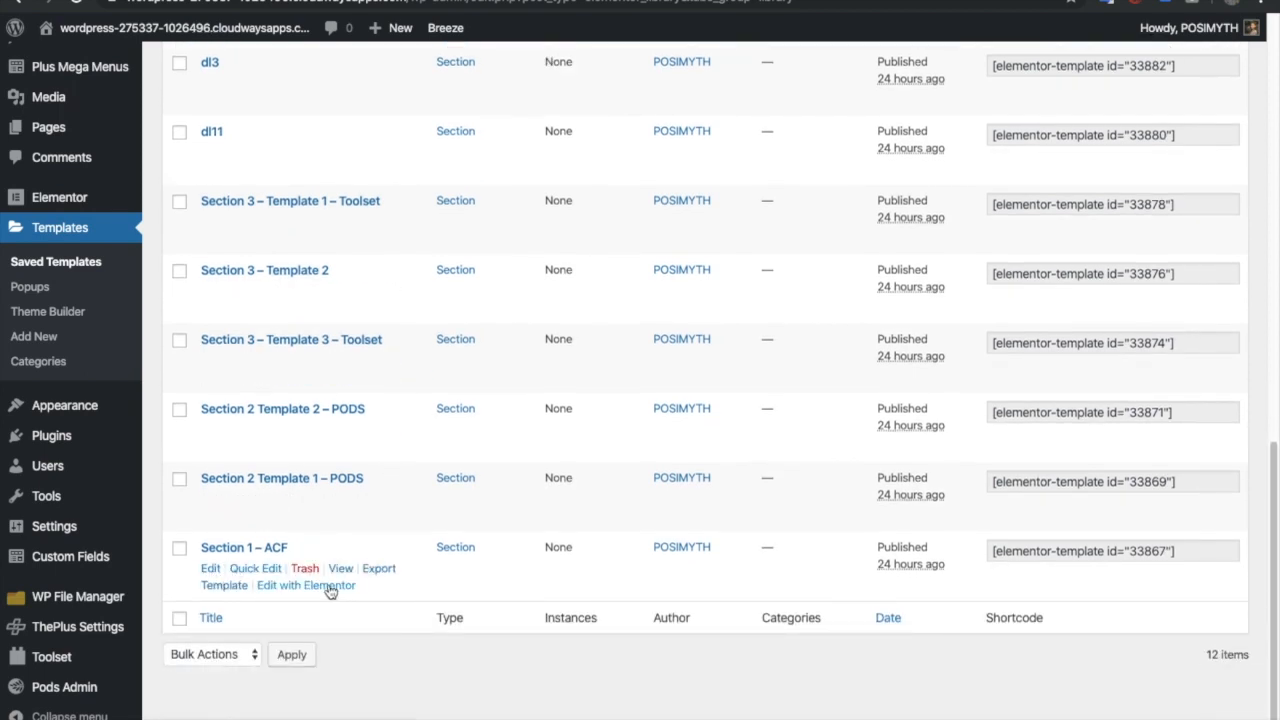
right_click(330, 586)
click(417, 466)
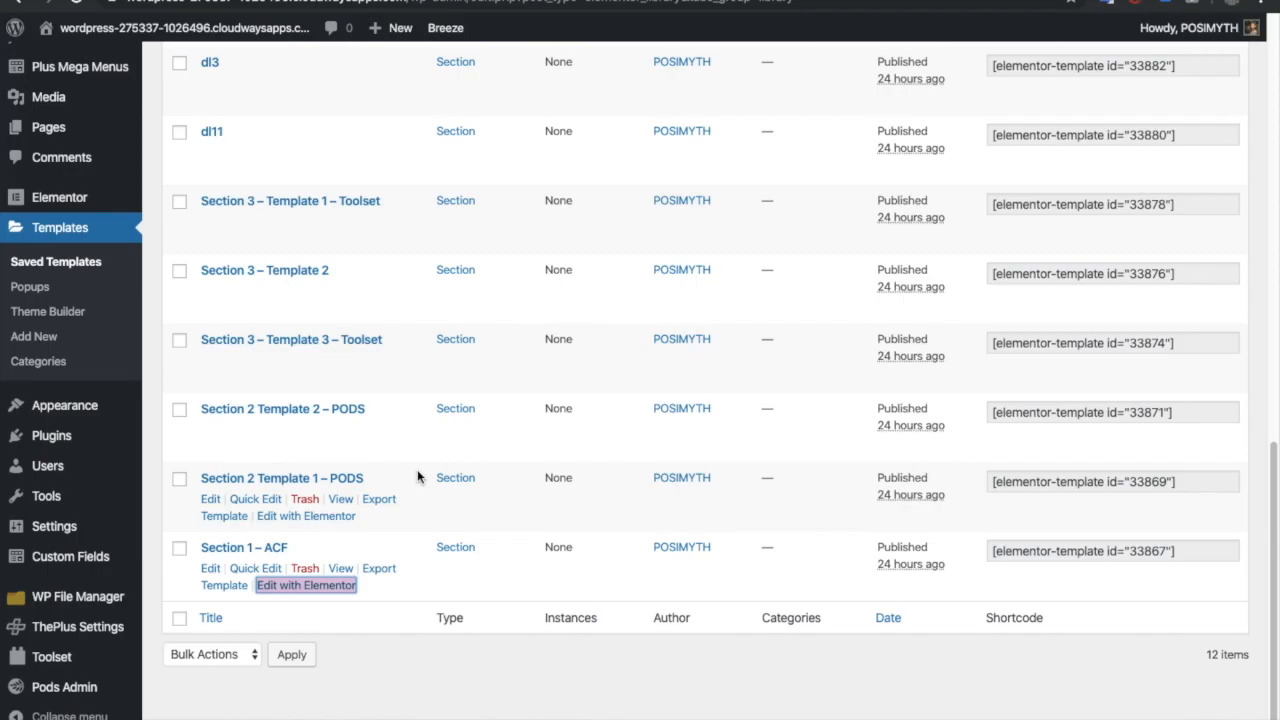
click(290, 2)
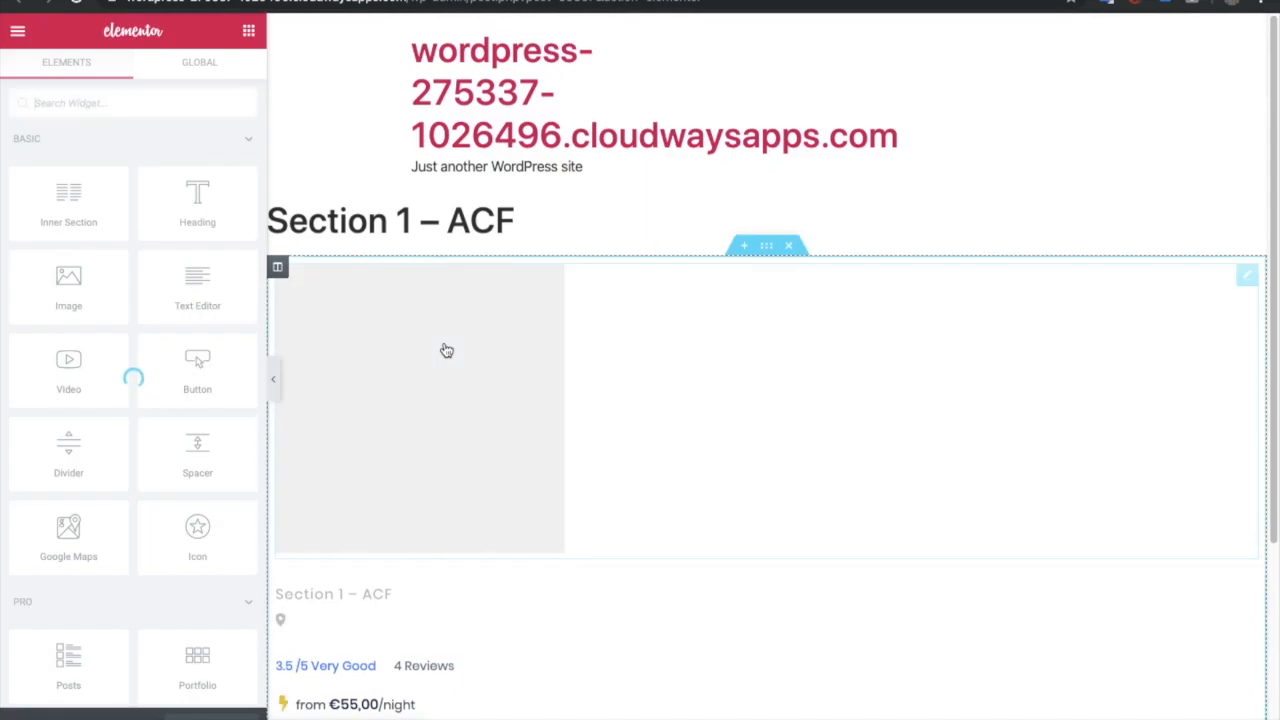
Inspect the dynamic content sources of the template's Creative Image, Heading Title and location Info Box widgets.
click(632, 404)
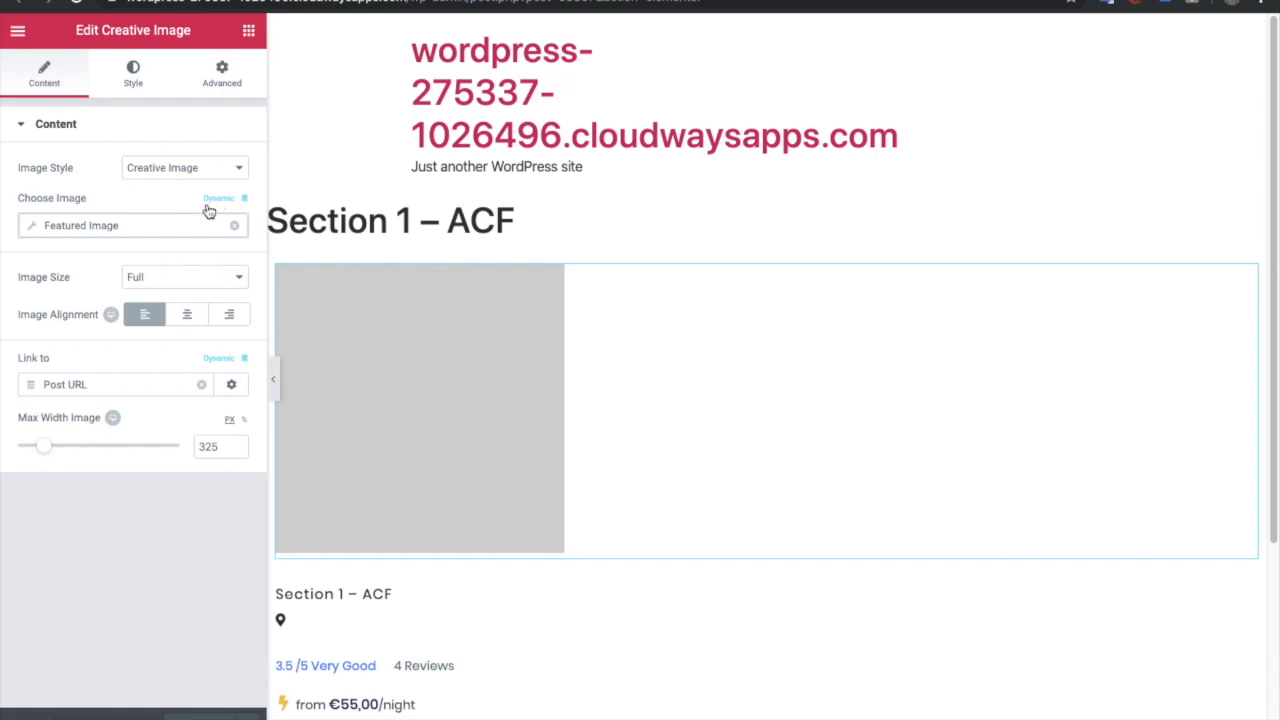
click(463, 597)
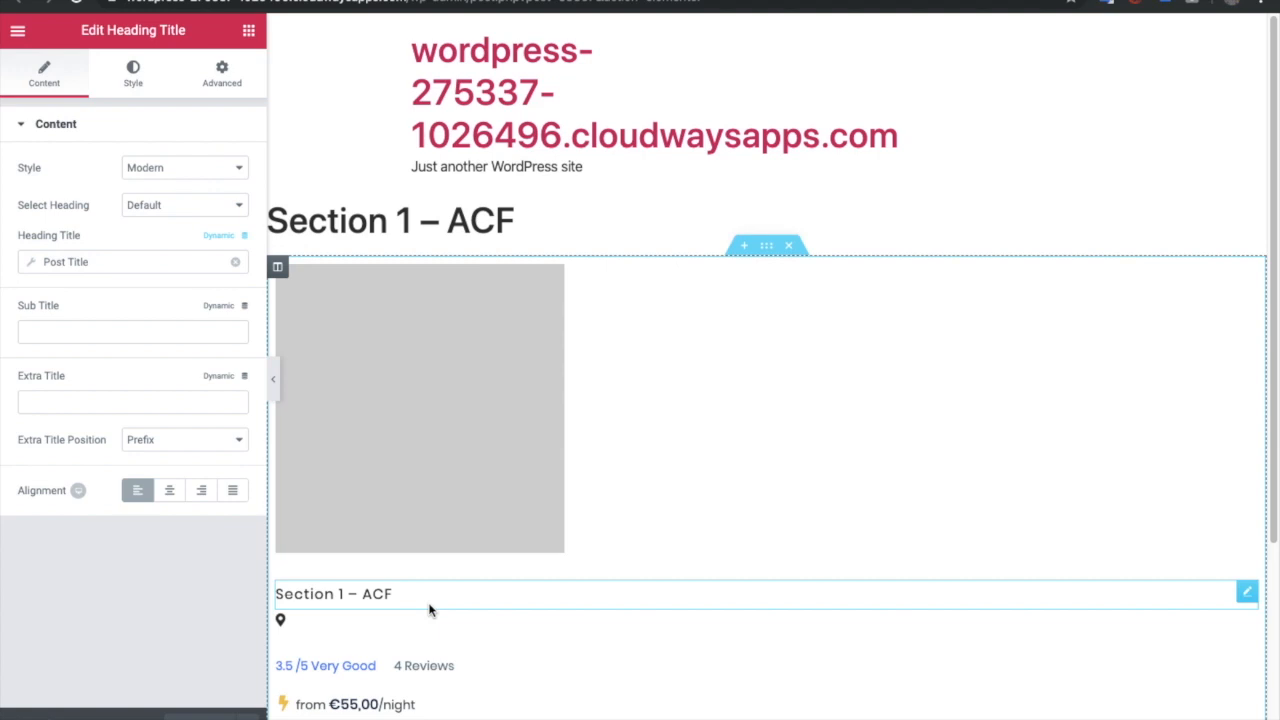
scroll(420, 380, down, 3)
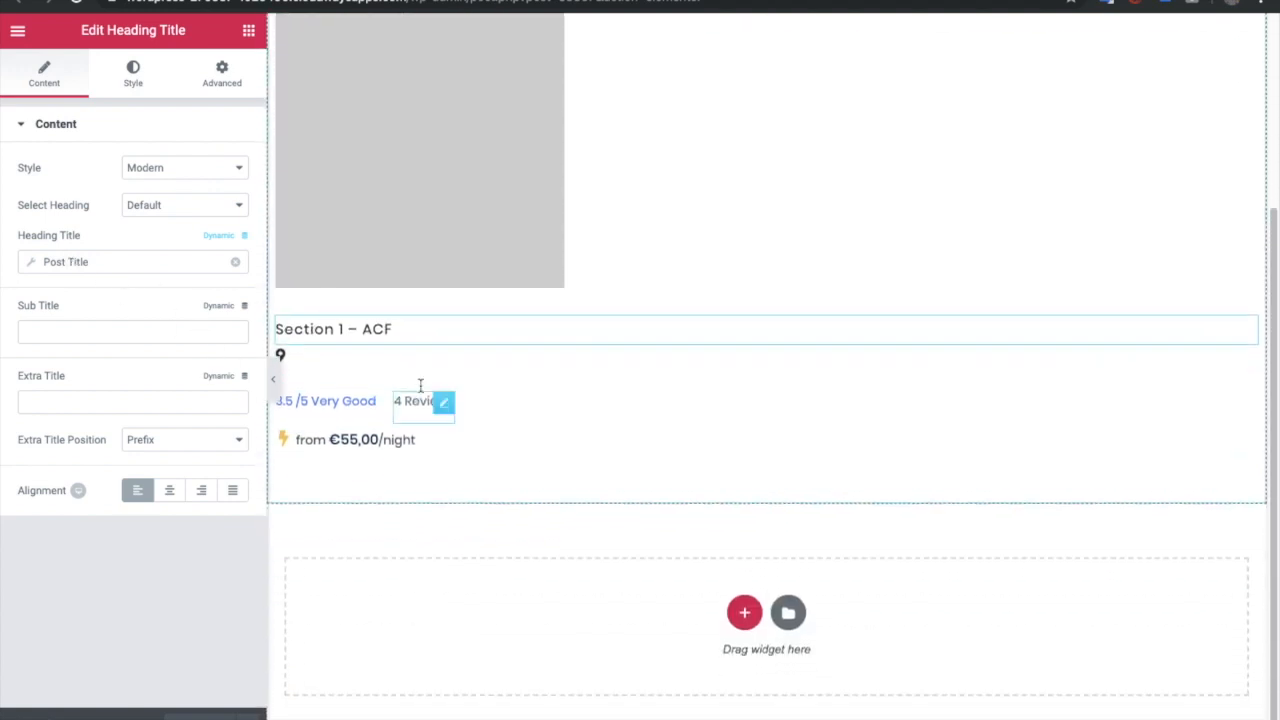
click(420, 371)
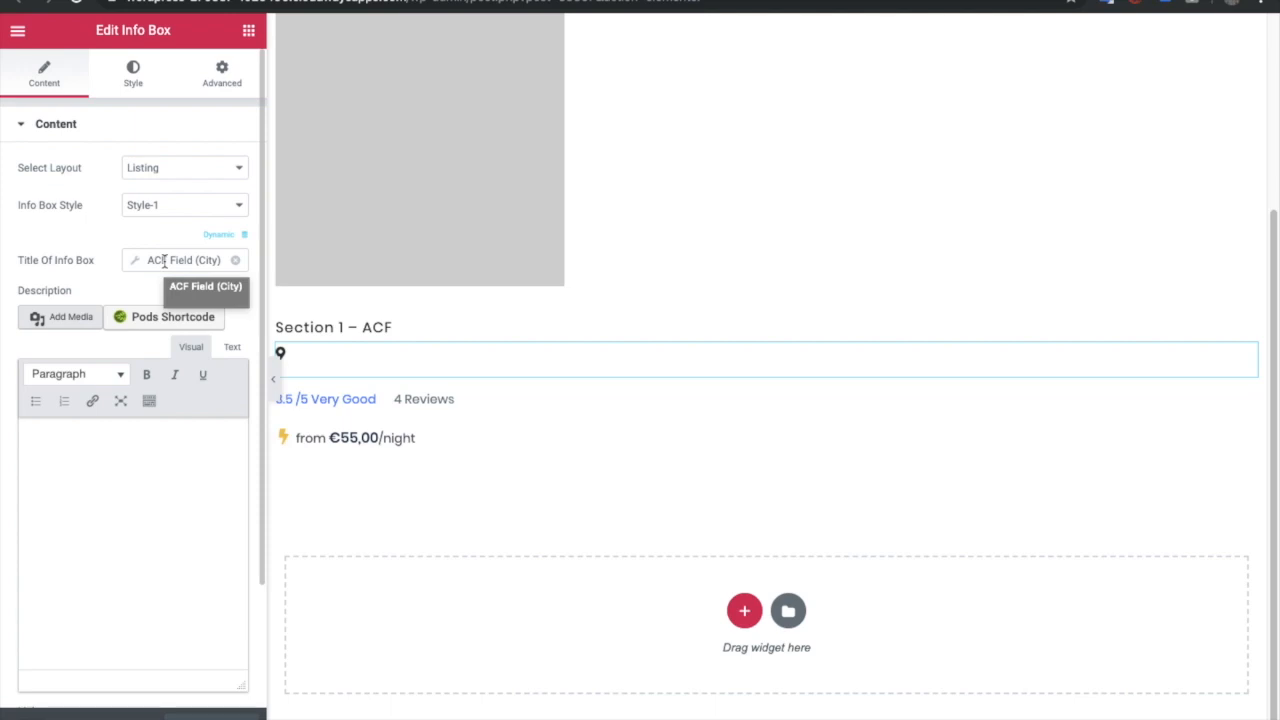
Set the location Info Box's title to the dynamic ACF Field source with City as its key.
click(232, 240)
scroll(110, 420, down, 10)
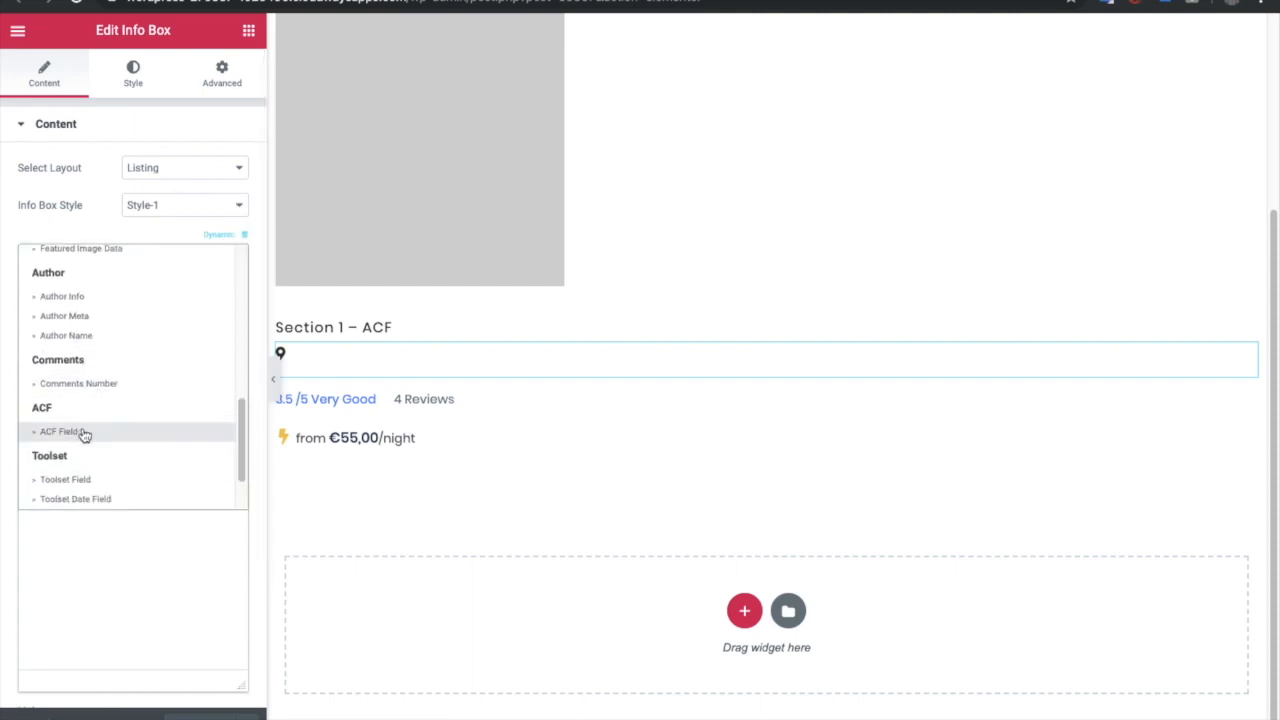
click(85, 436)
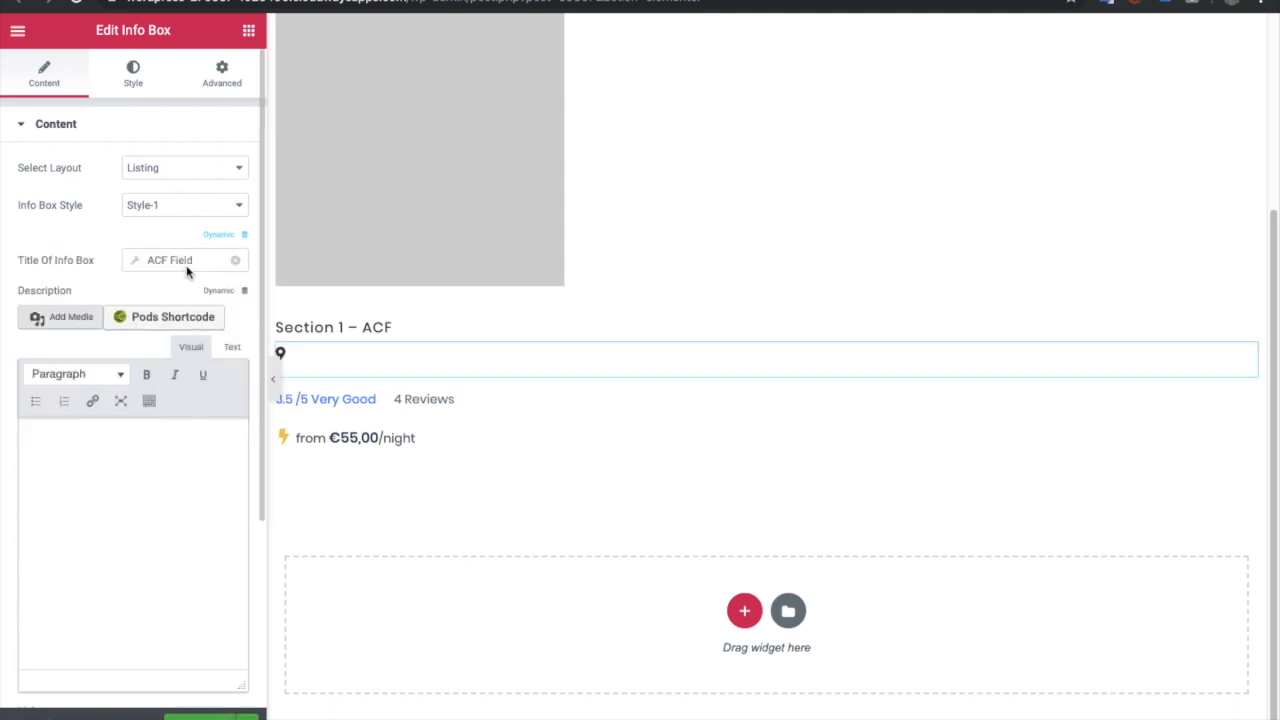
click(157, 260)
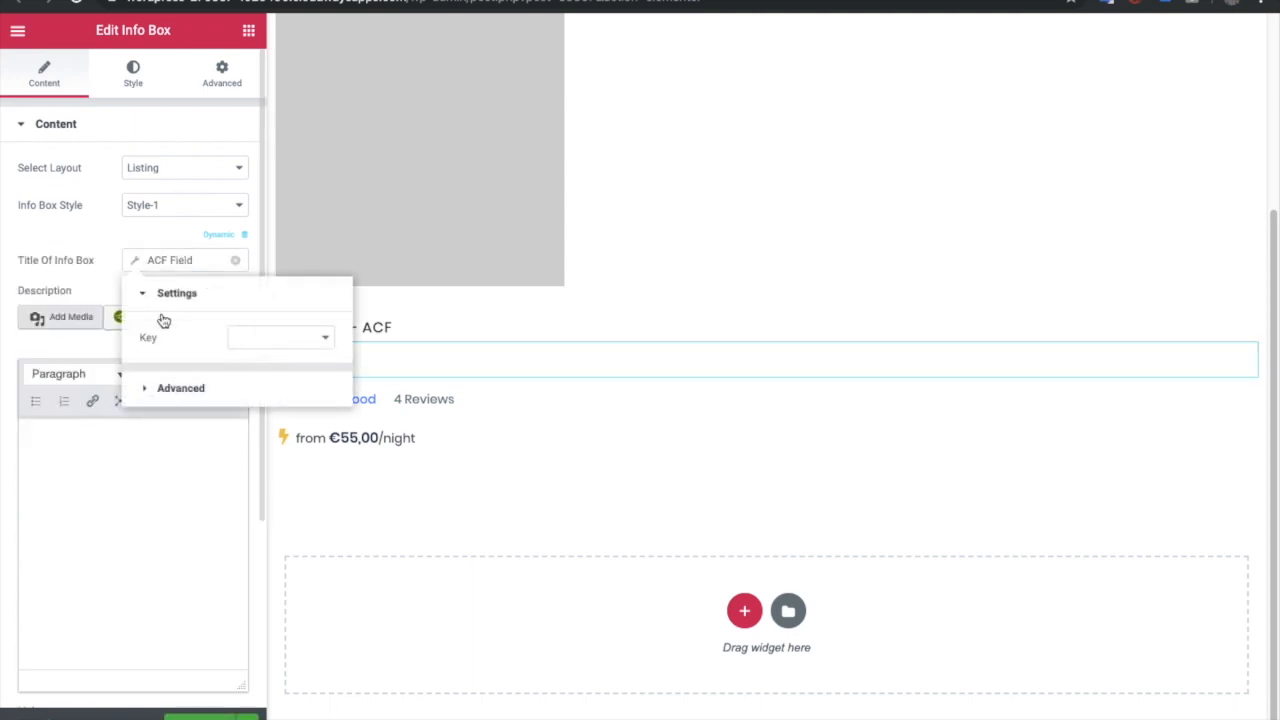
click(249, 343)
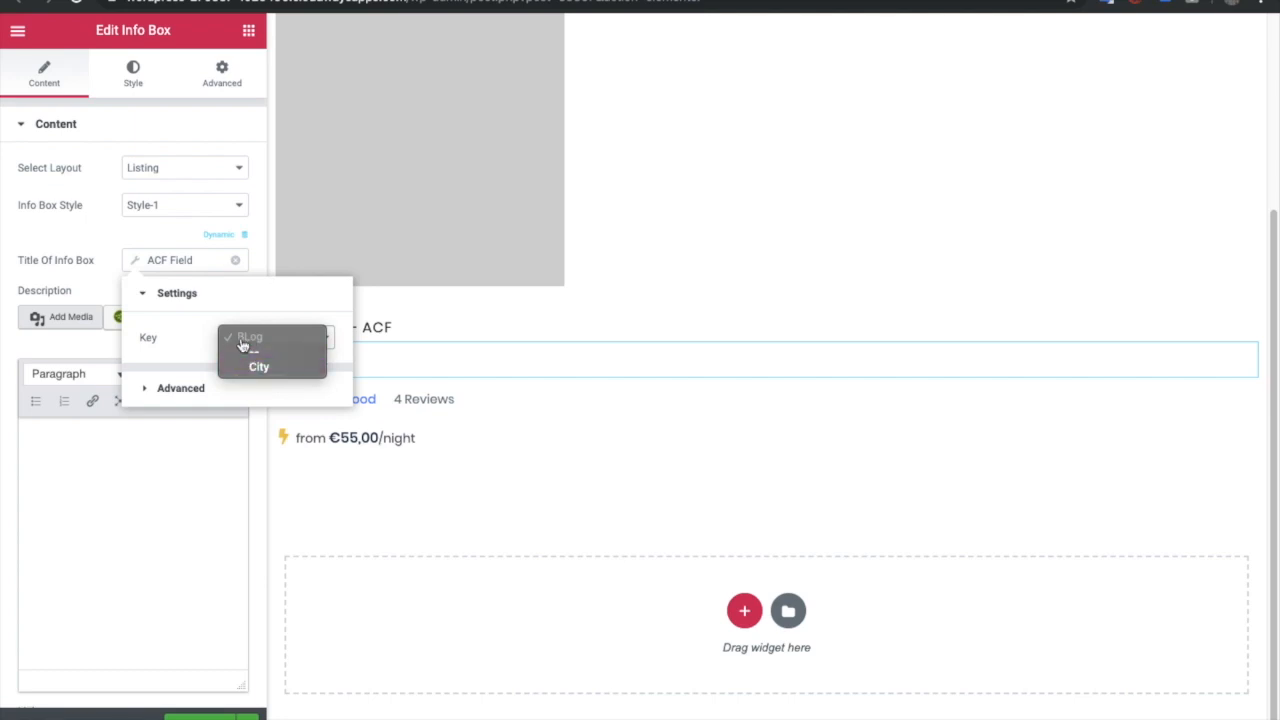
click(260, 368)
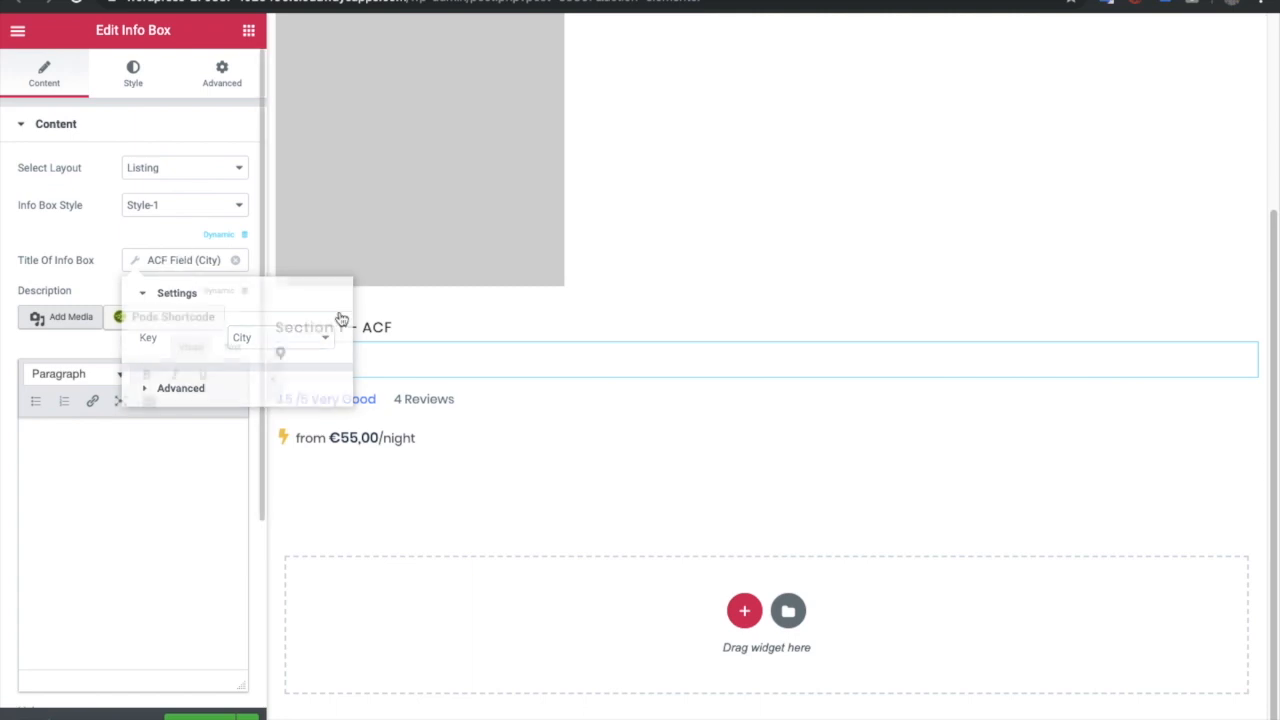
click(374, 343)
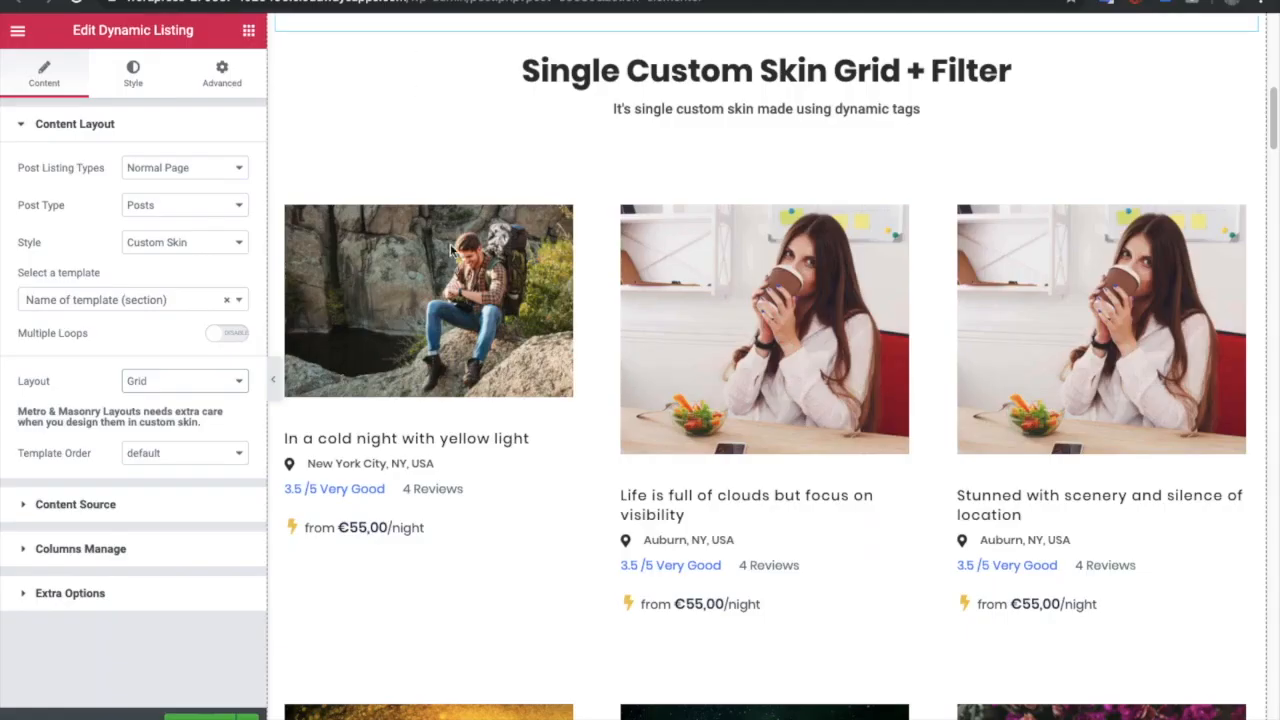
Review the city values on the post cards of the listing that uses the Section 1 - ACF template.
scroll(530, 310, up, 5)
scroll(530, 313, down, 8)
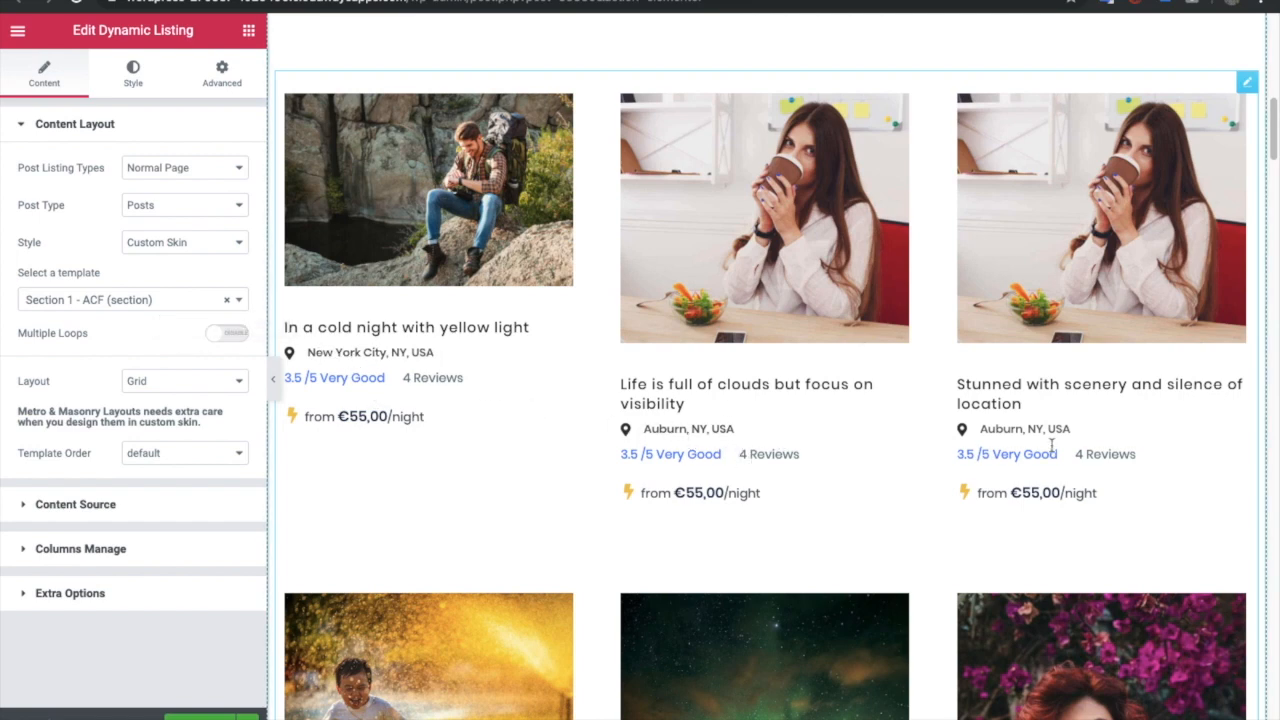
scroll(988, 456, down, 3)
scroll(988, 456, down, 3)
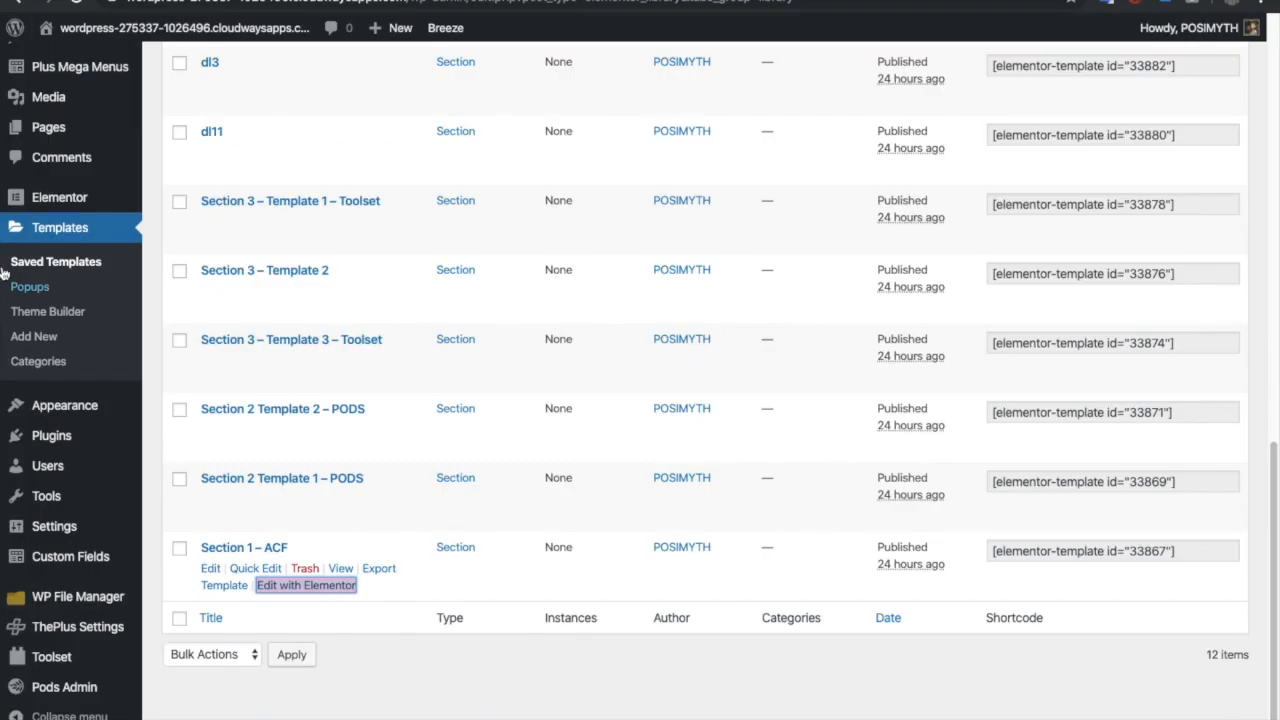
Open the post "In a cold night with yellow light" for editing from the list of all posts.
scroll(3, 272, up, 3)
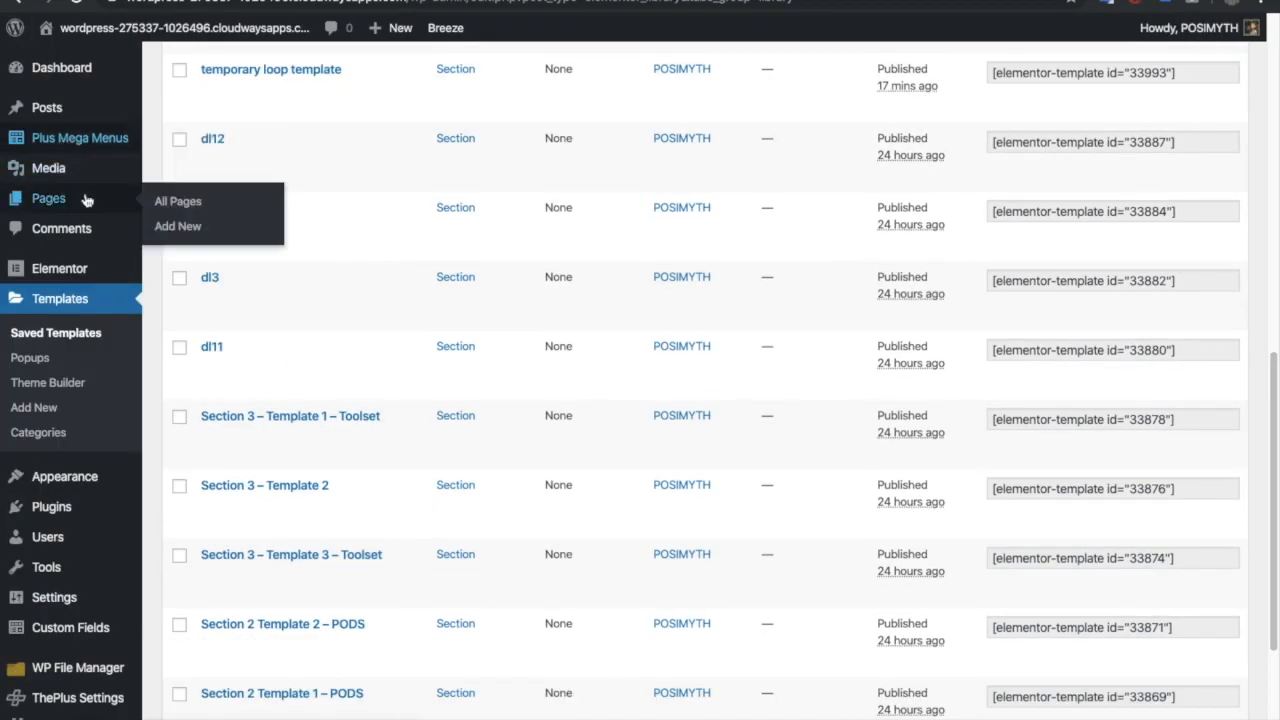
mouse_move(88, 110)
click(165, 110)
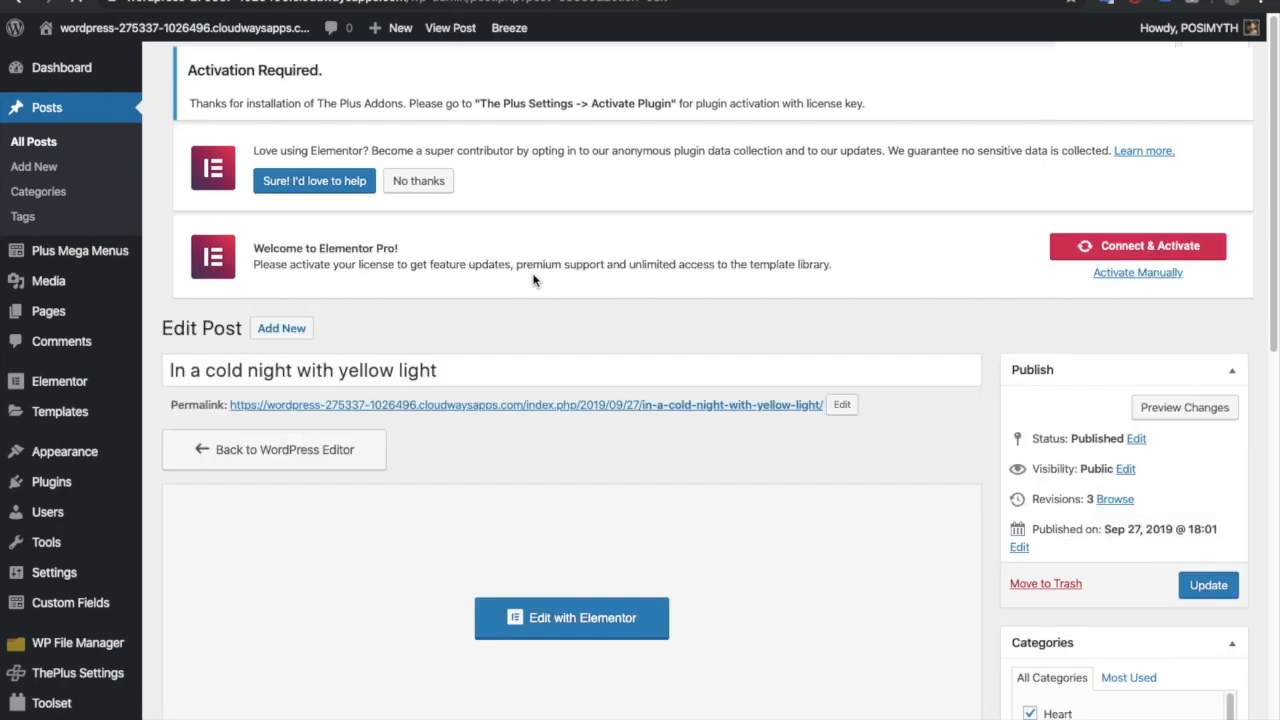
Set the post's City field to "New Value" and update the post.
scroll(548, 315, down, 5)
click(235, 481)
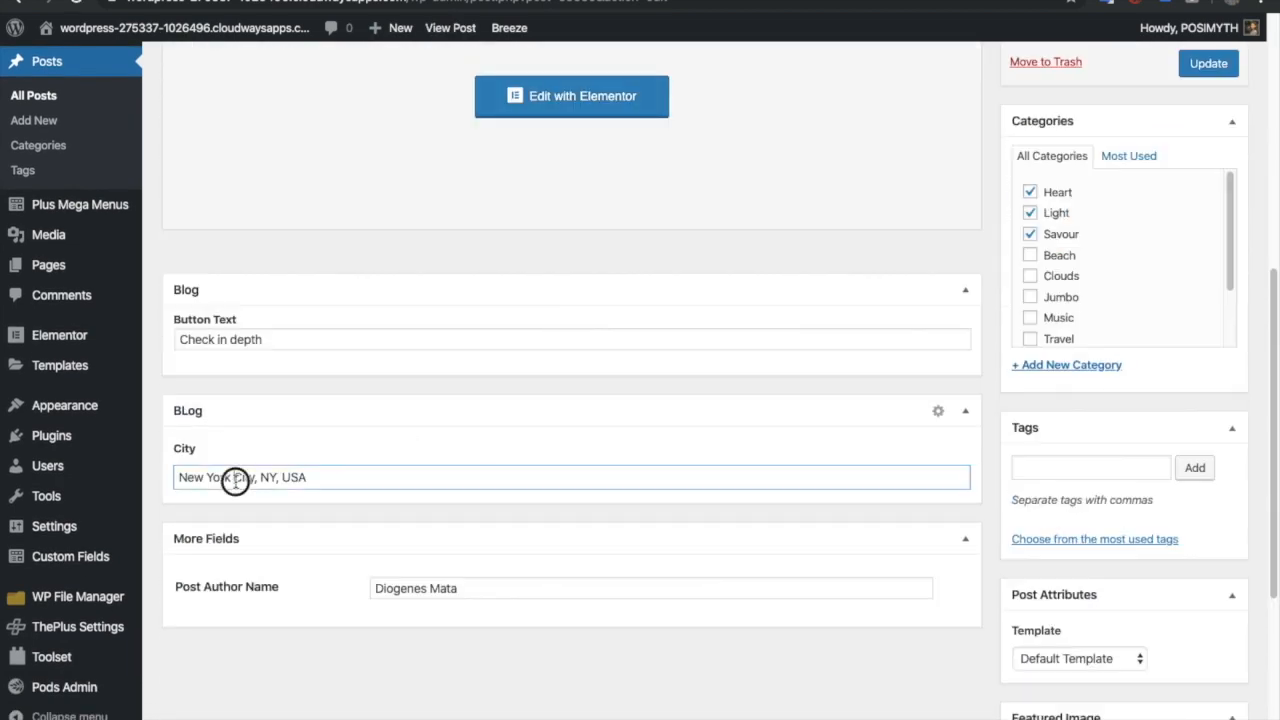
triple_click(235, 479)
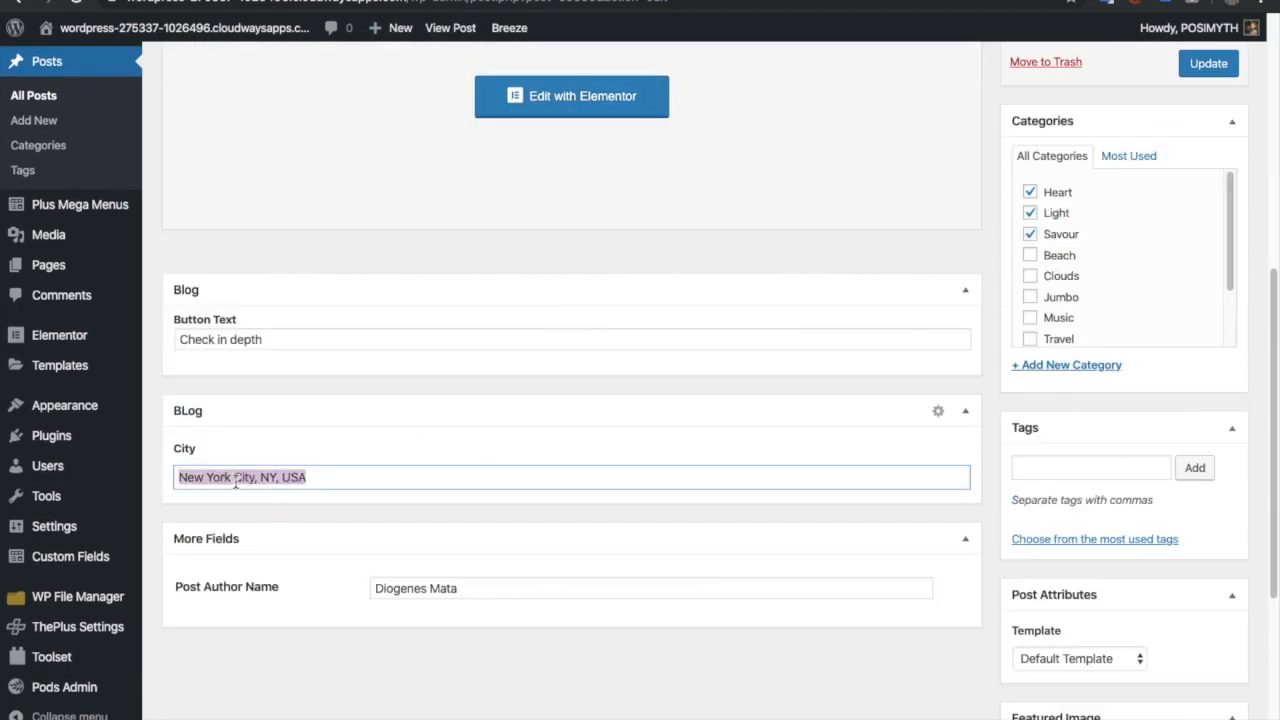
text(New Value)
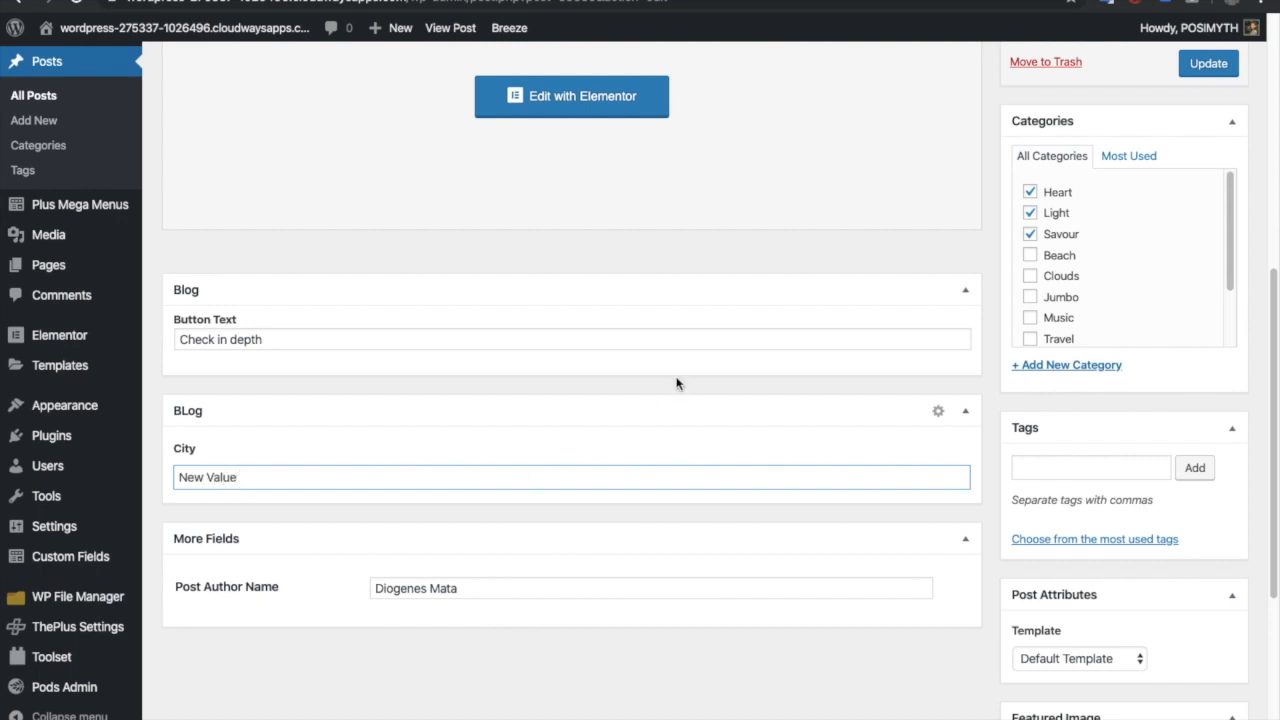
scroll(1098, 237, up, 1)
click(1212, 108)
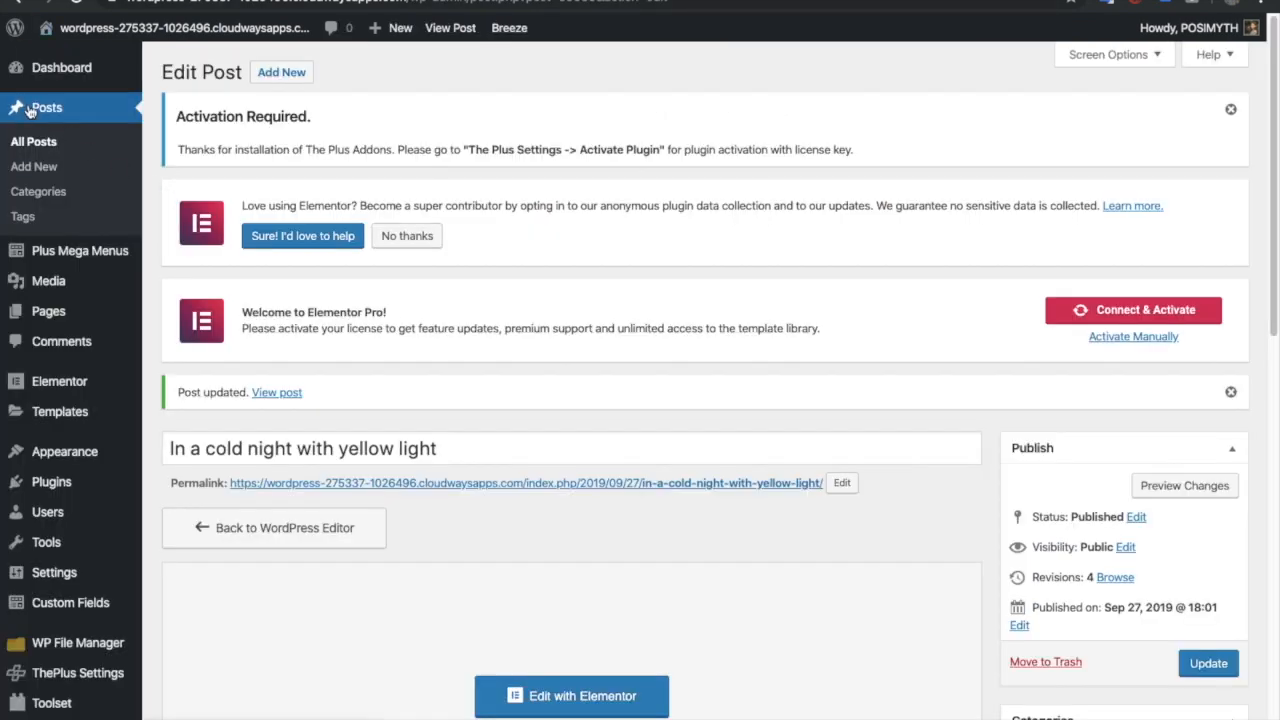
Check which post types the Dynamic Listing widget offers and keep Posts selected.
mouse_move(78, 262)
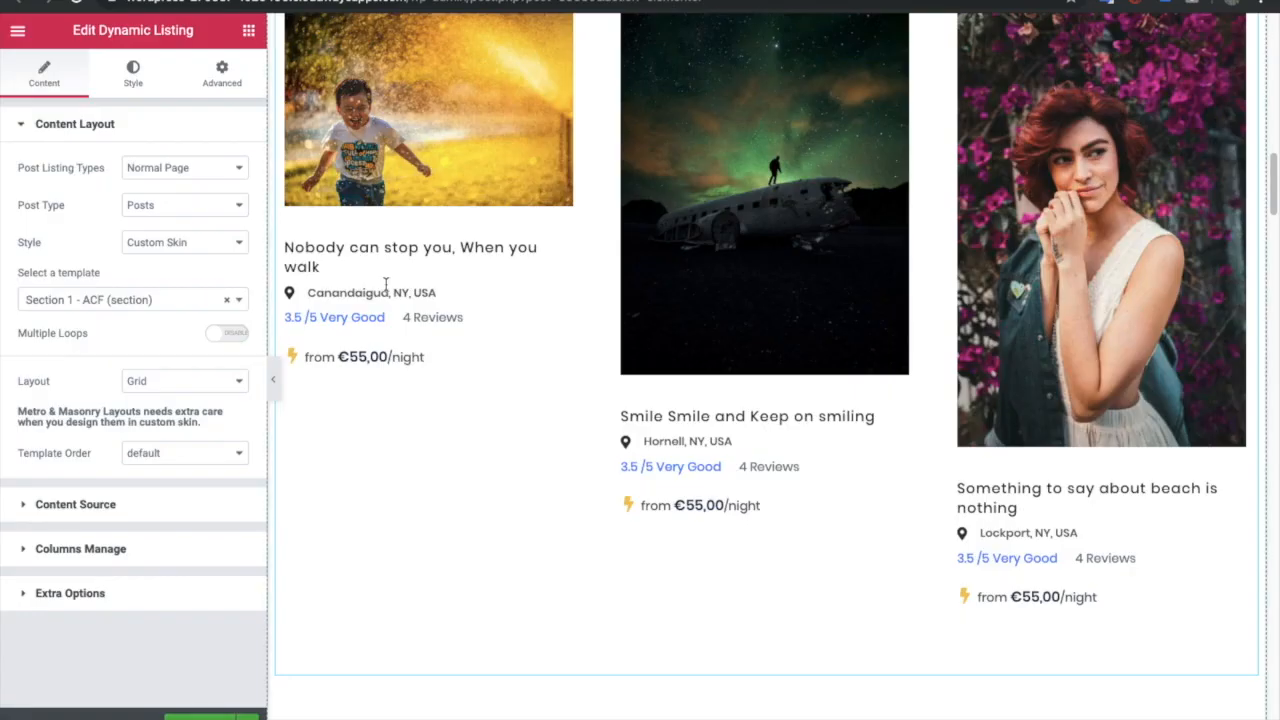
click(147, 207)
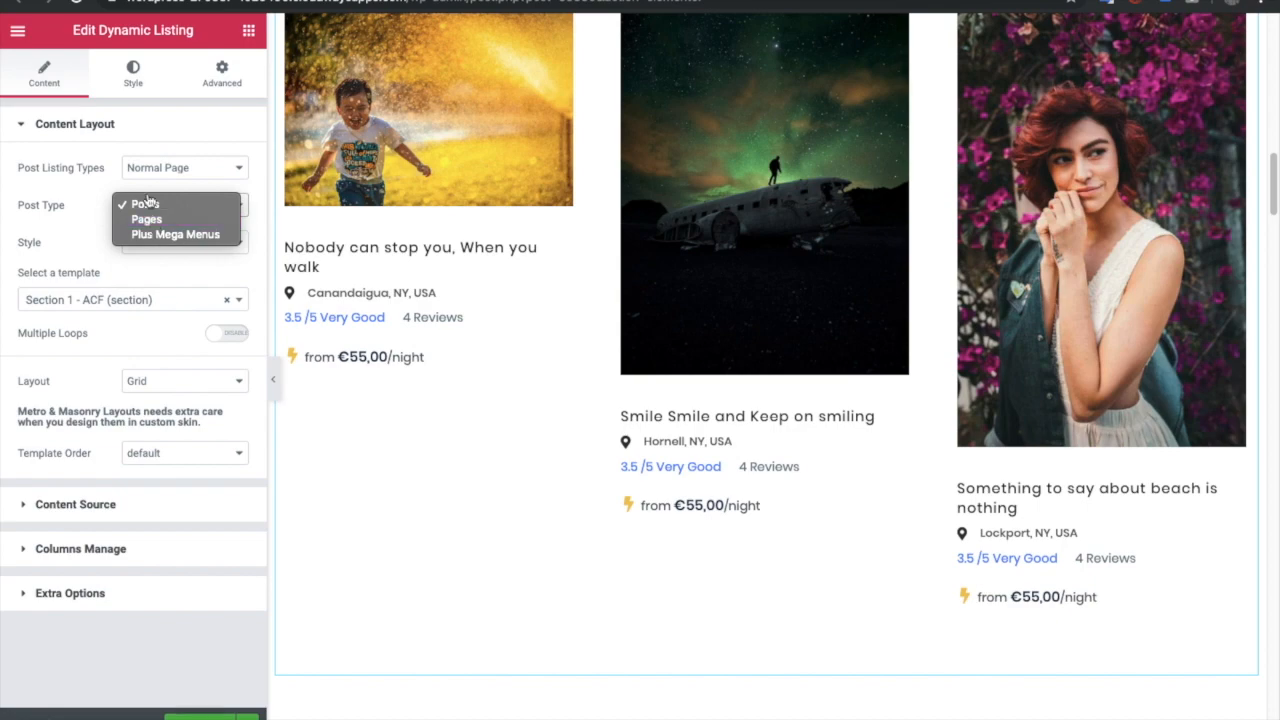
click(142, 205)
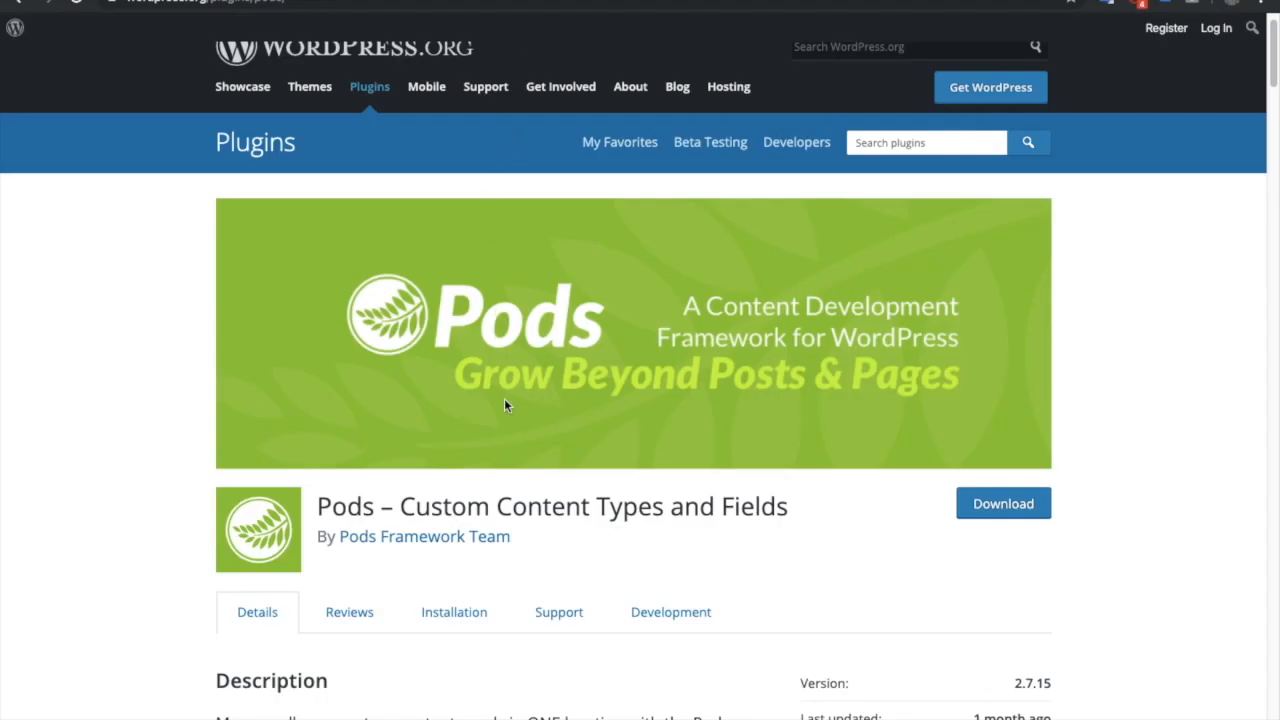
Open the Post pod for editing from the list of pods in Pods Admin.
scroll(505, 405, down, 1)
triple_click(503, 458)
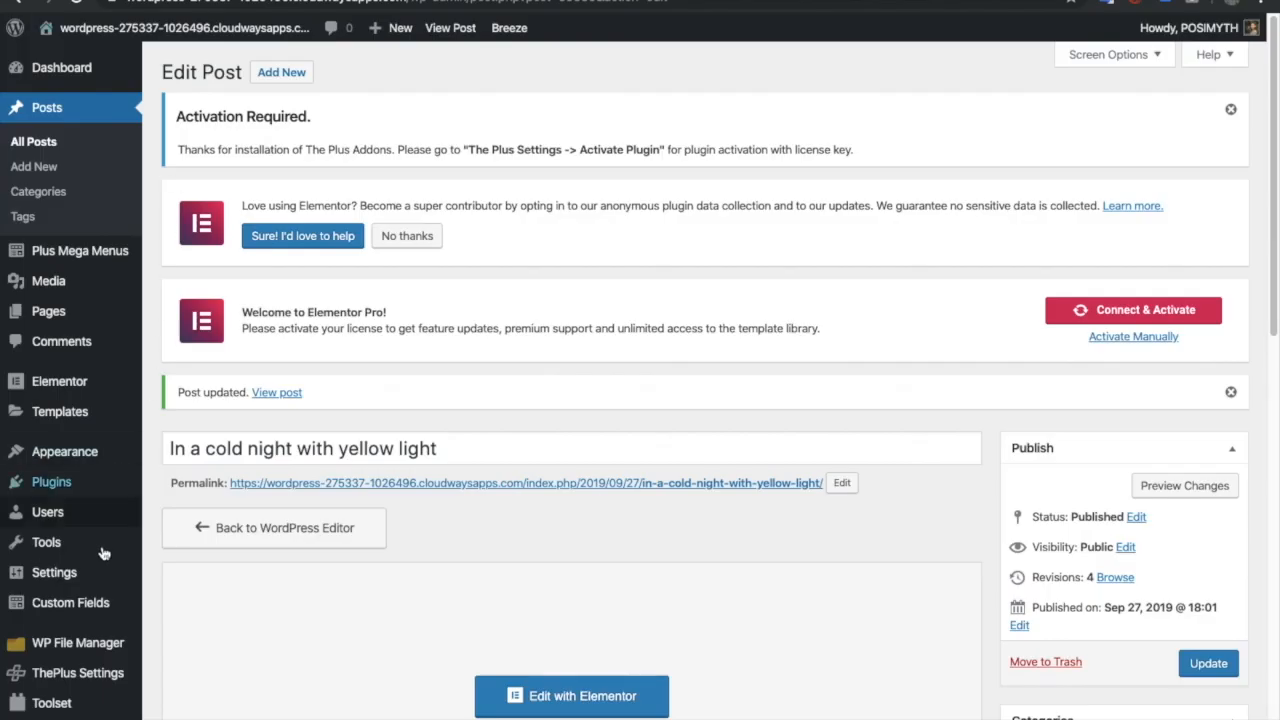
scroll(100, 580, down, 1)
mouse_move(108, 694)
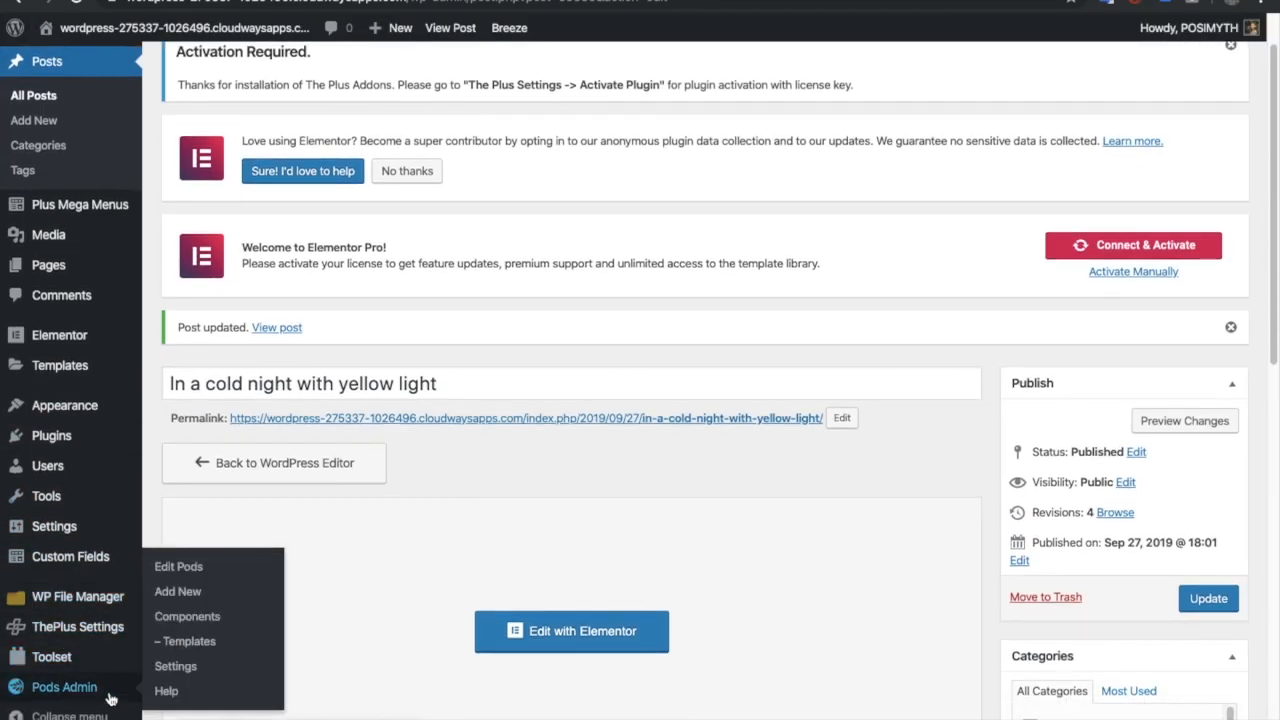
click(218, 571)
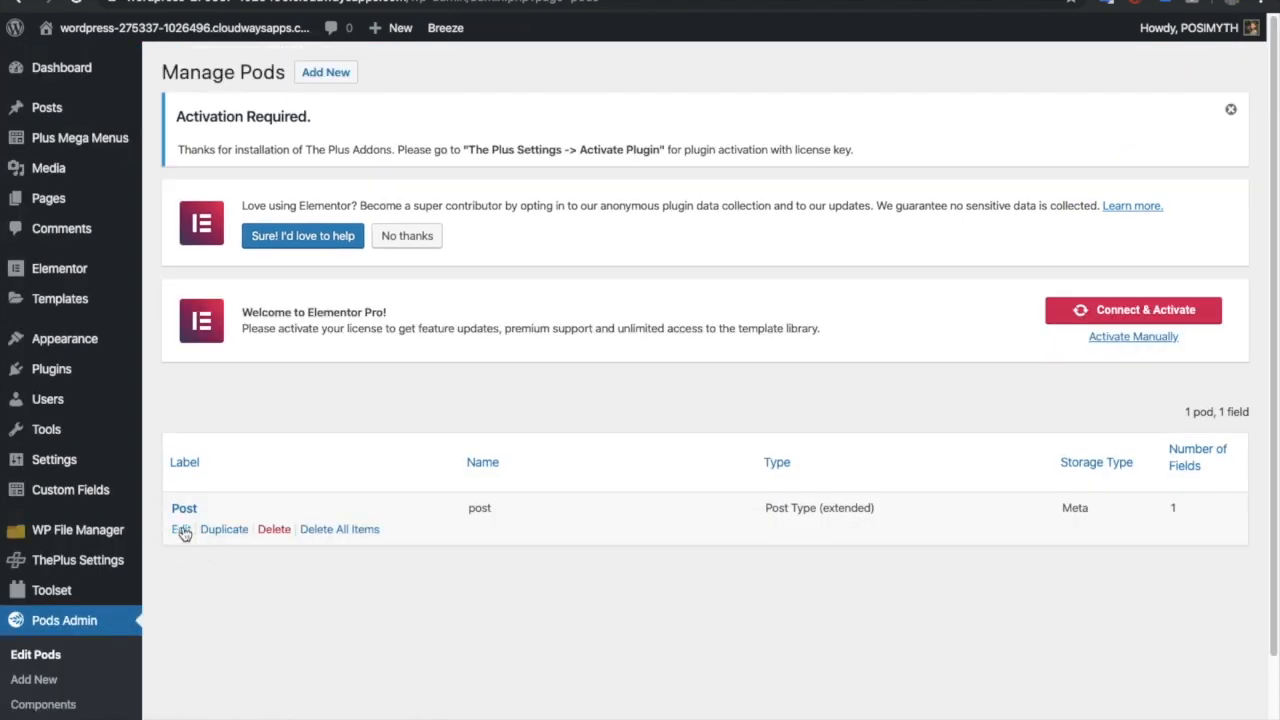
click(182, 530)
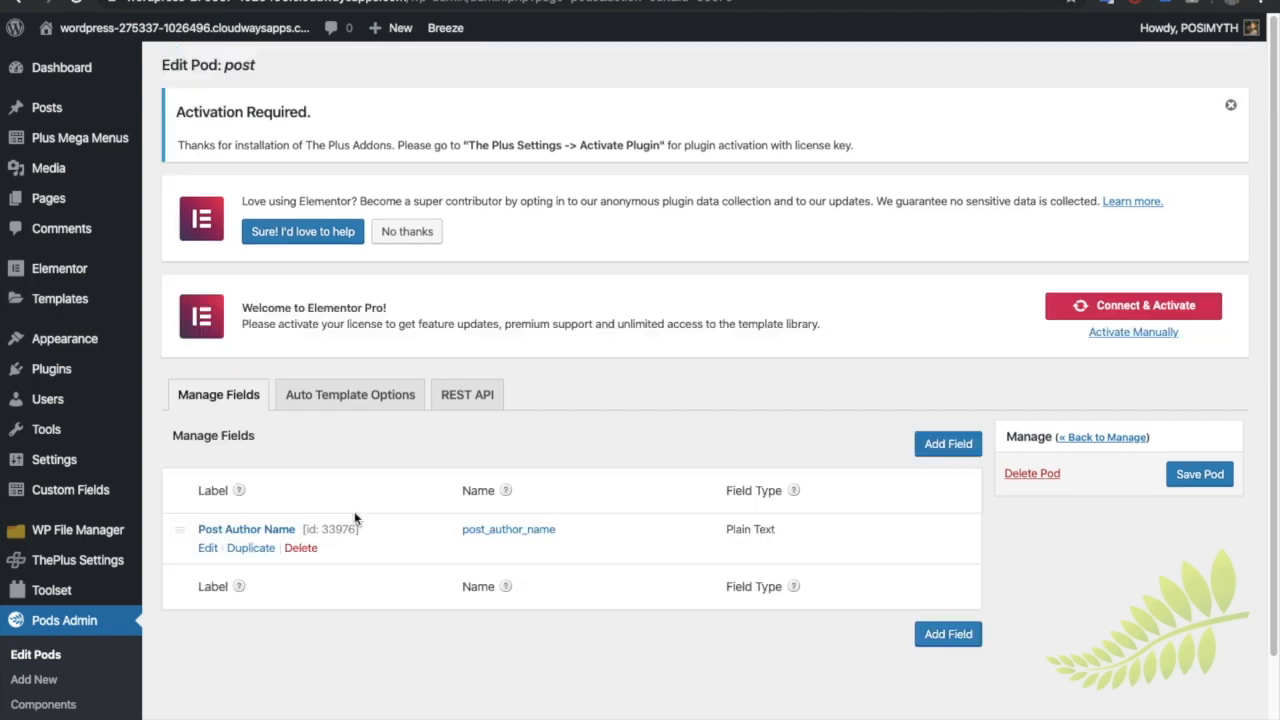
Open the Post Author Name field of the pod and review its basic settings.
scroll(290, 543, down, 1)
mouse_move(251, 528)
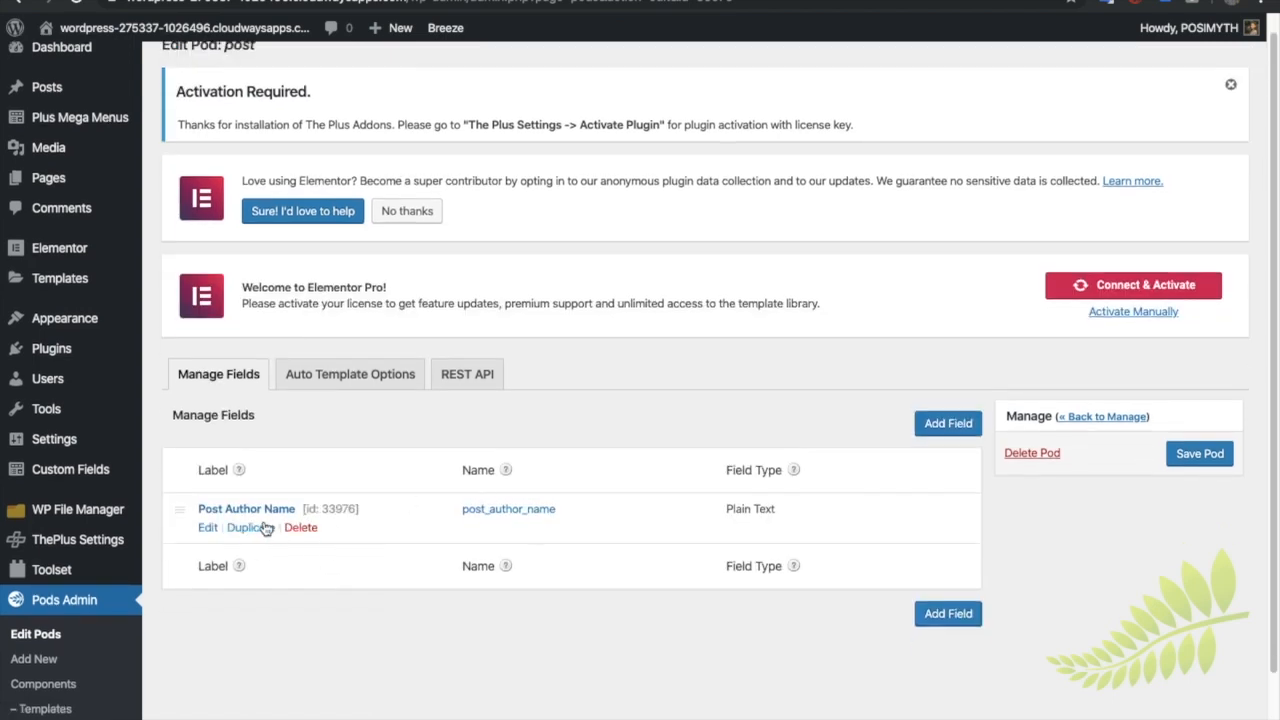
click(208, 528)
scroll(410, 530, down, 5)
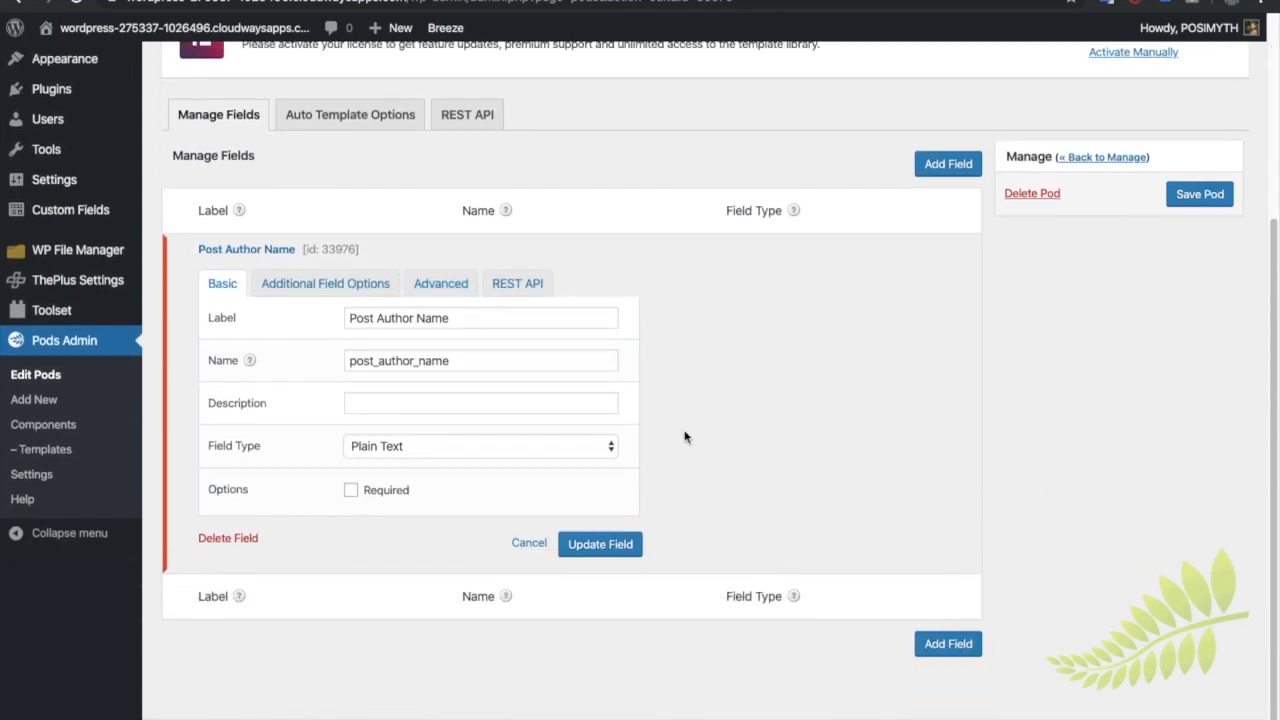
scroll(546, 422, up, 5)
Leave the pod without saving and open the post "In a cold night with yellow light" for editing.
mouse_move(124, 110)
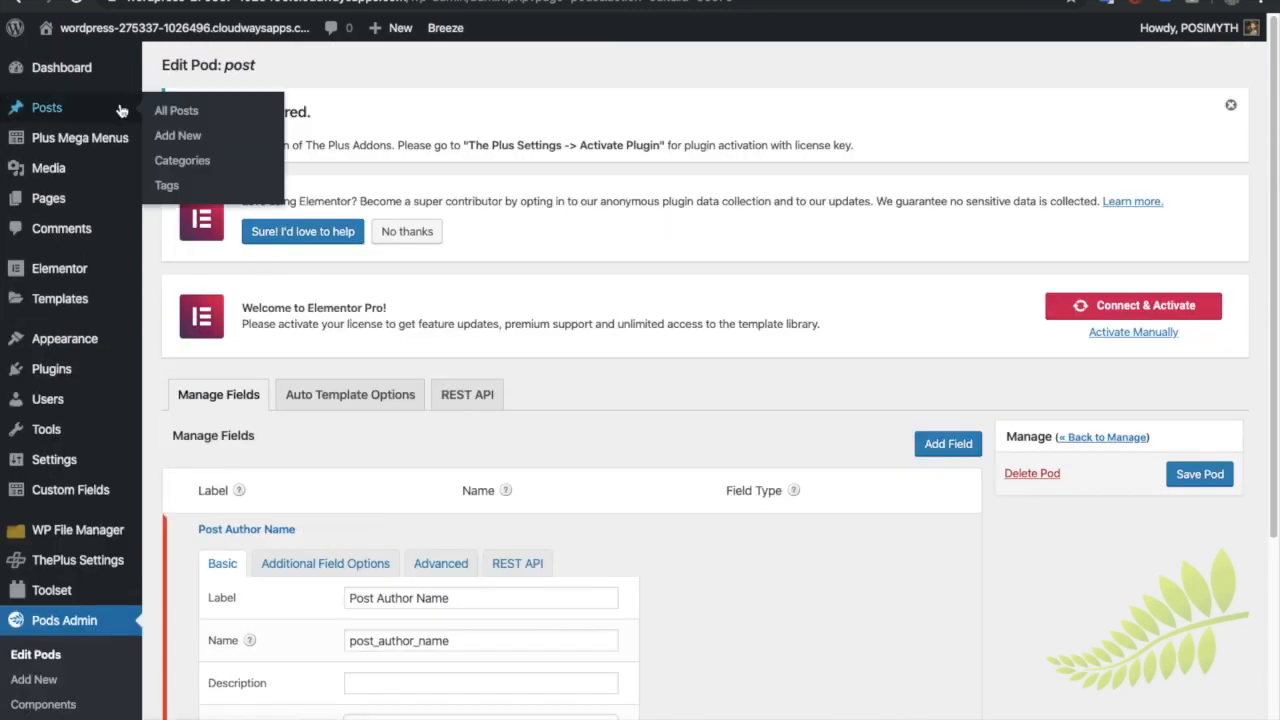
click(178, 110)
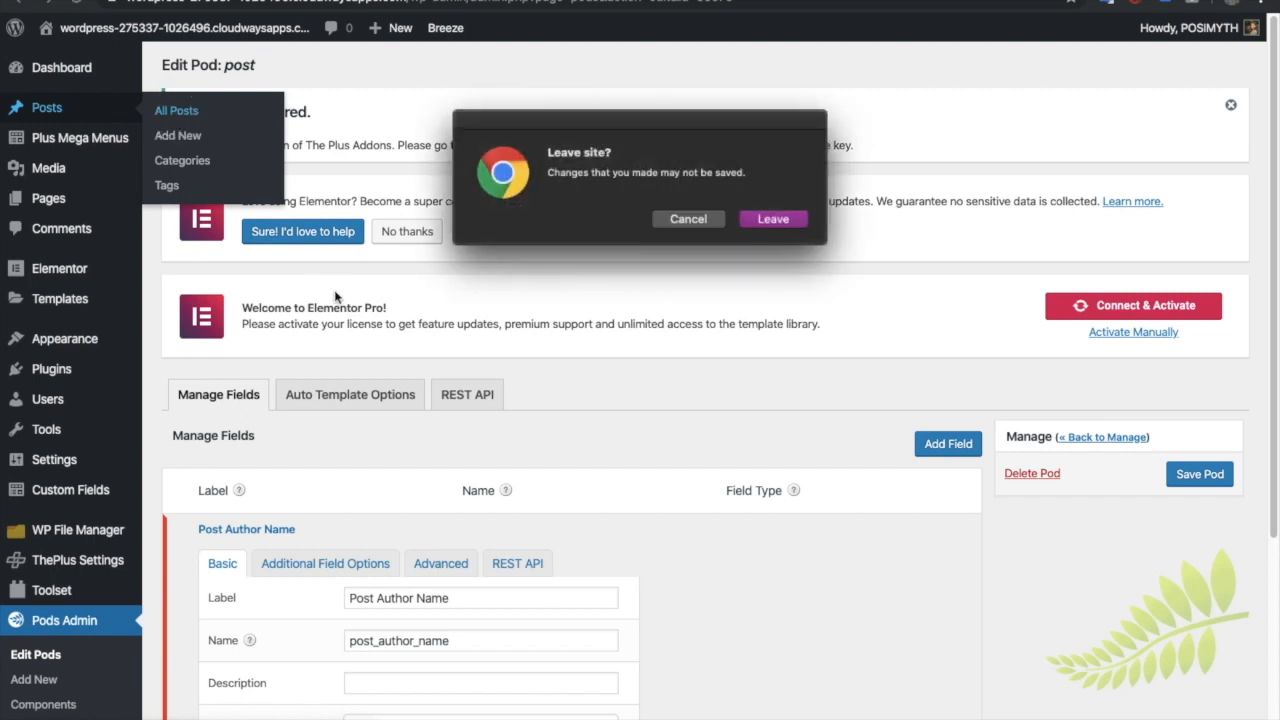
click(772, 219)
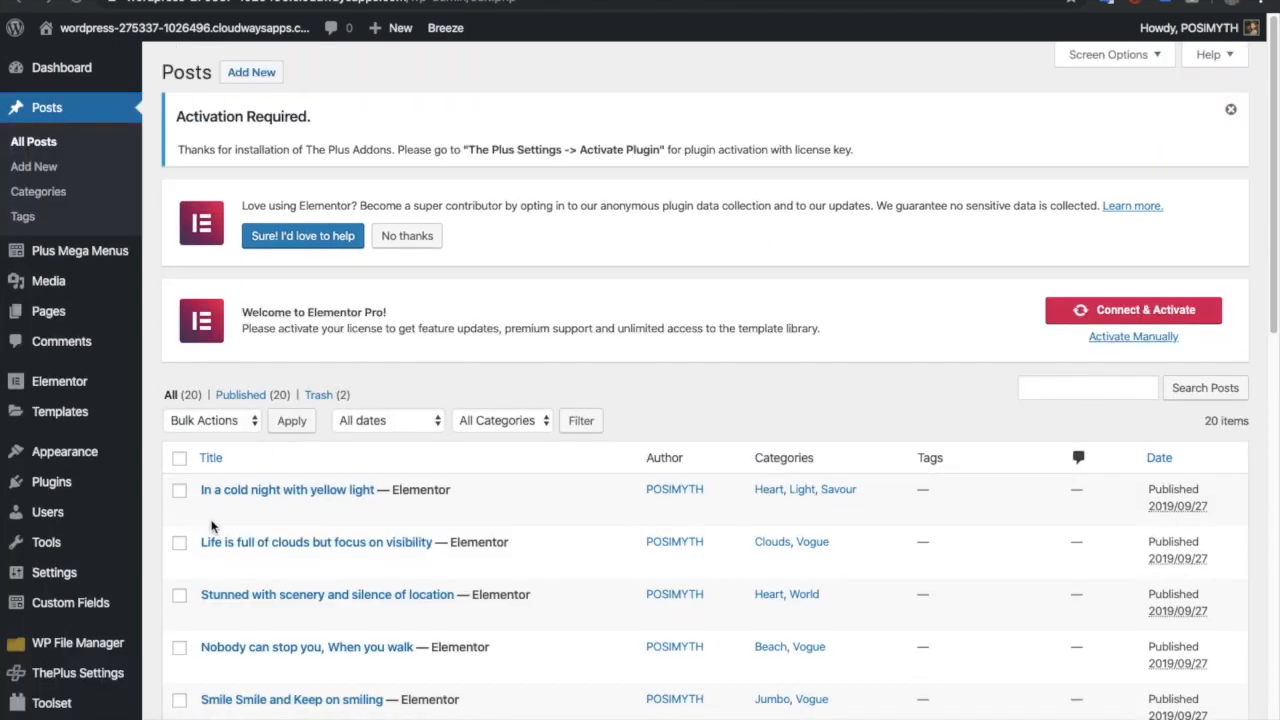
scroll(206, 516, down, 1)
scroll(222, 494, down, 1)
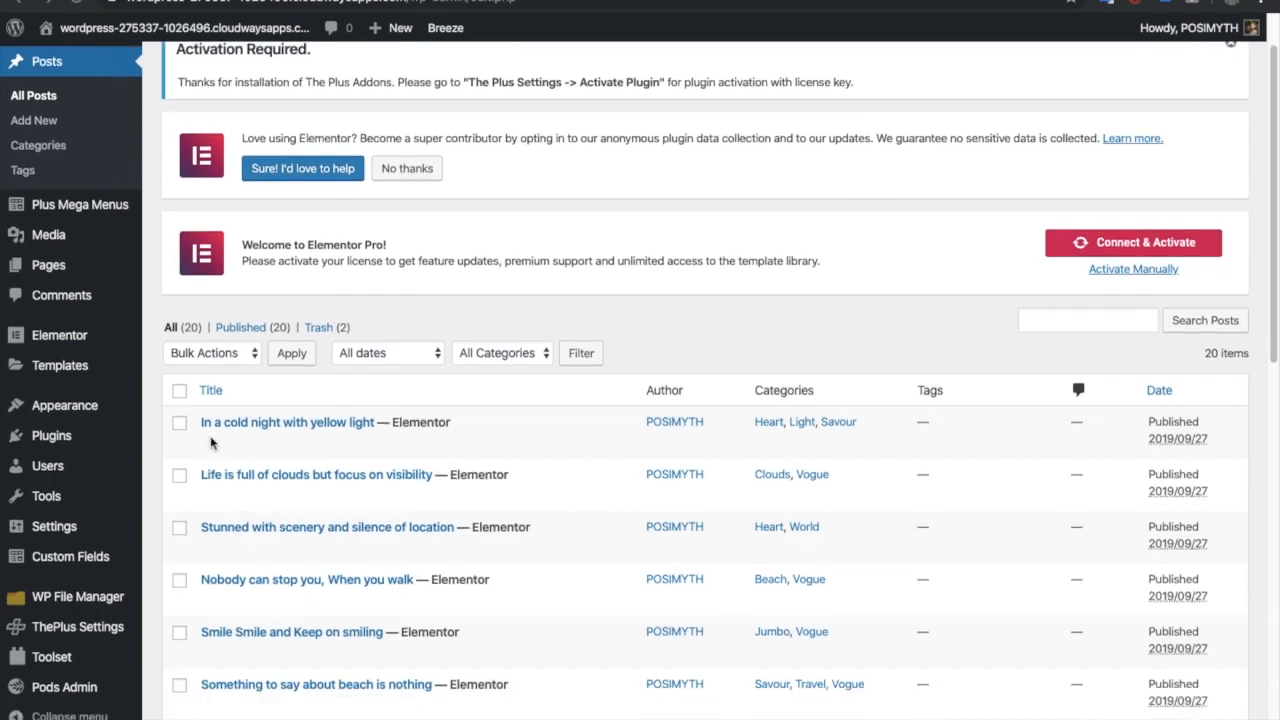
scroll(211, 444, down, 2)
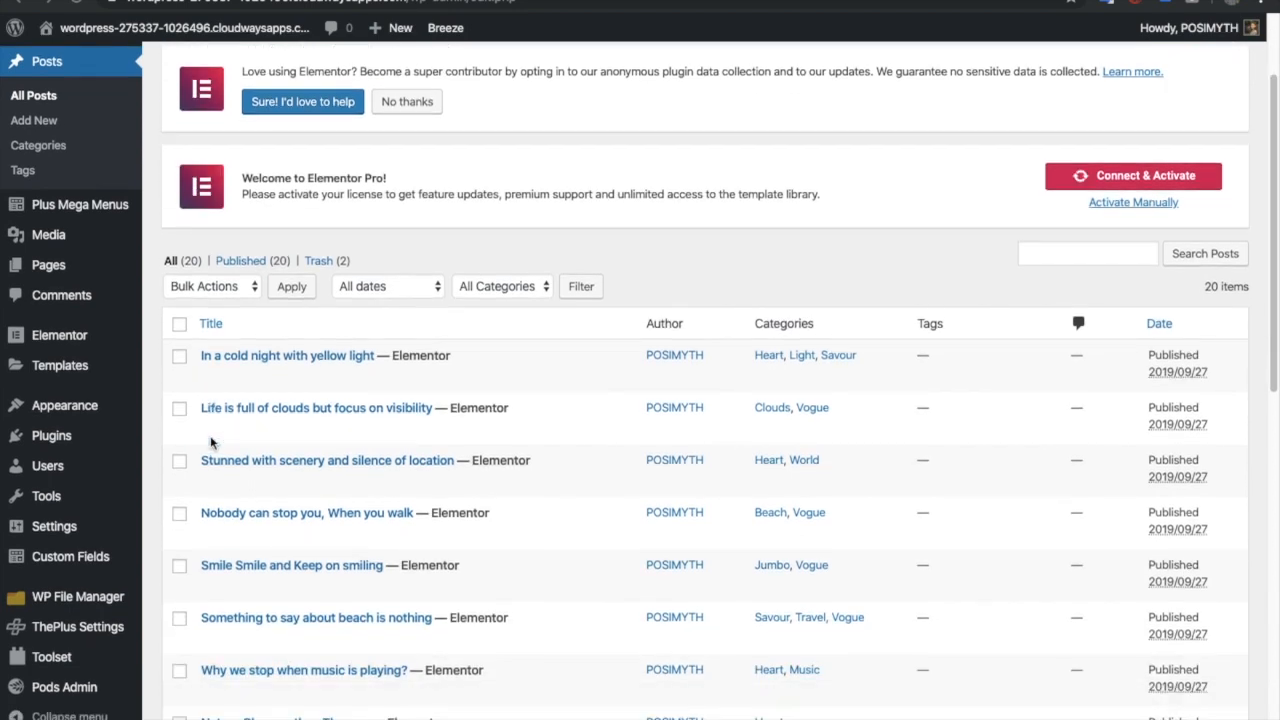
click(210, 378)
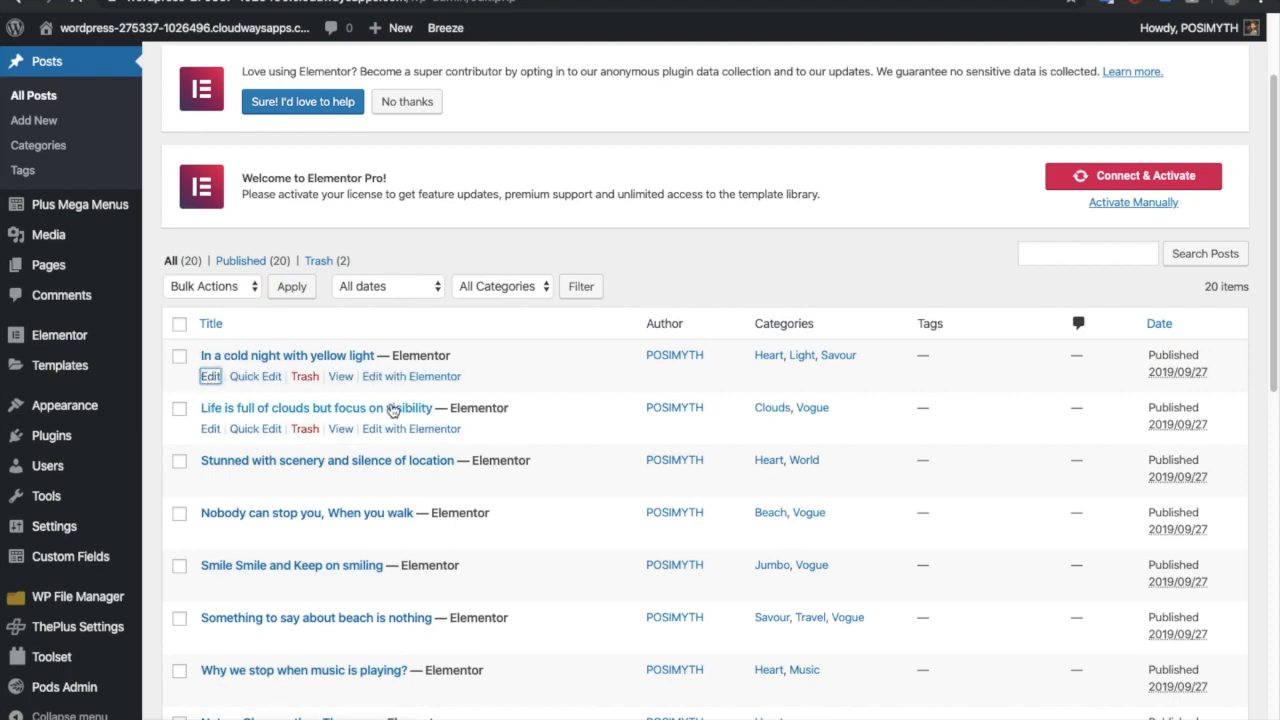
Examine the Post Author Name value in the More Fields section of the post.
scroll(428, 409, down, 10)
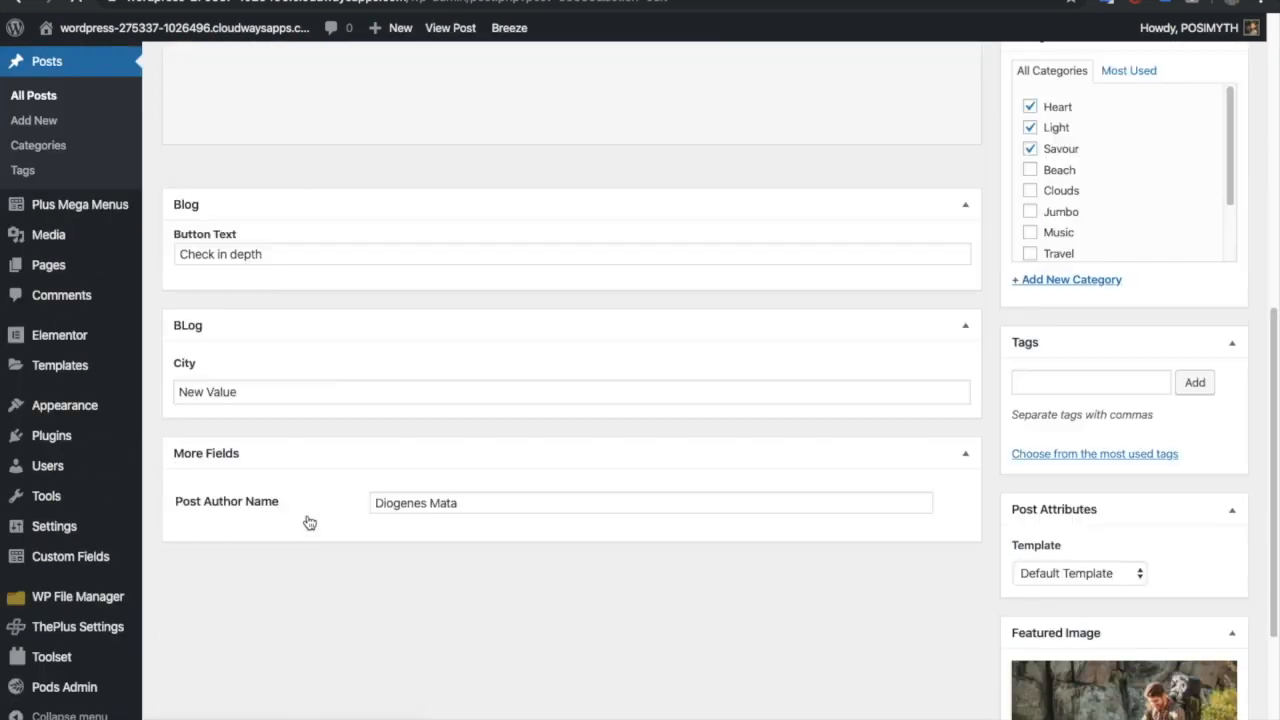
triple_click(463, 509)
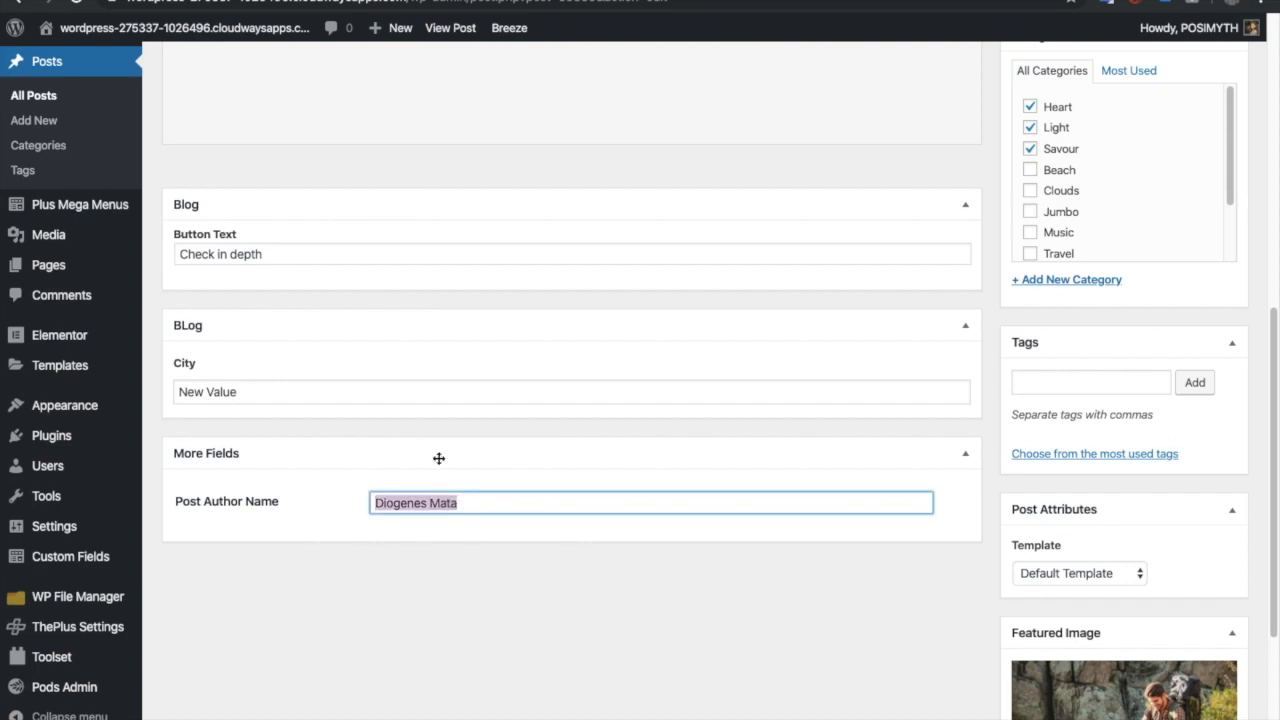
click(398, 576)
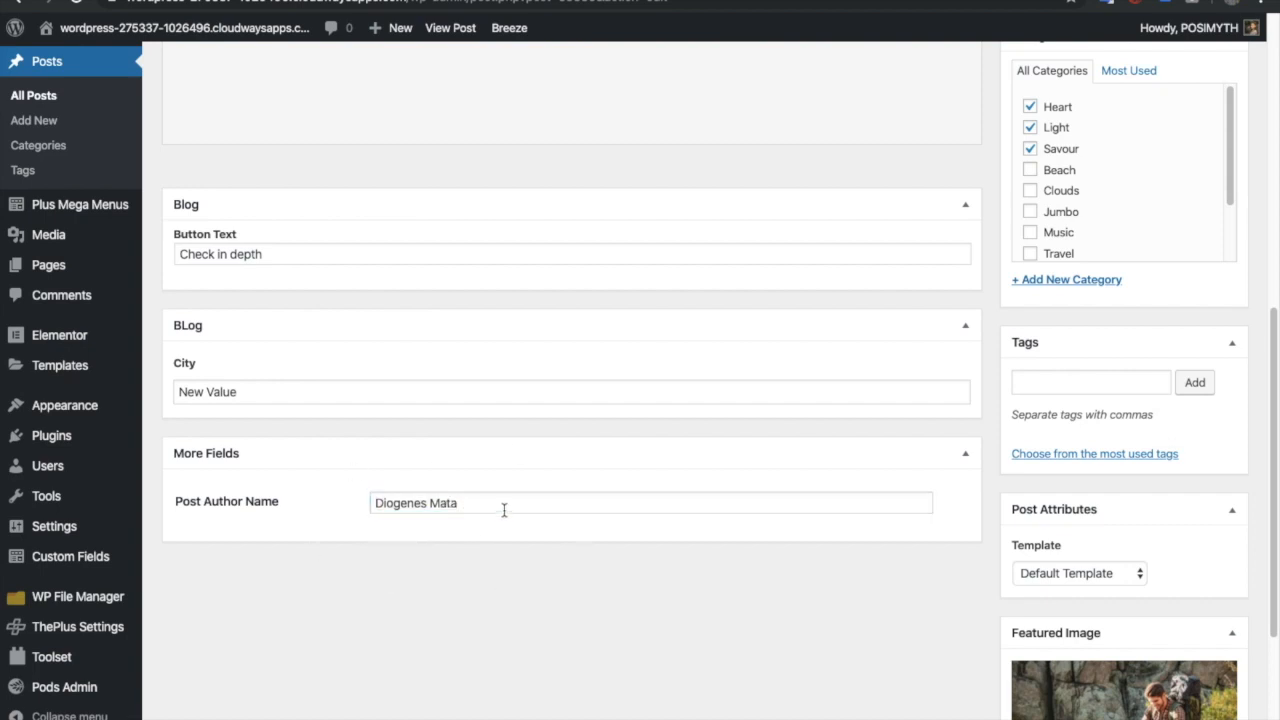
triple_click(500, 508)
click(403, 591)
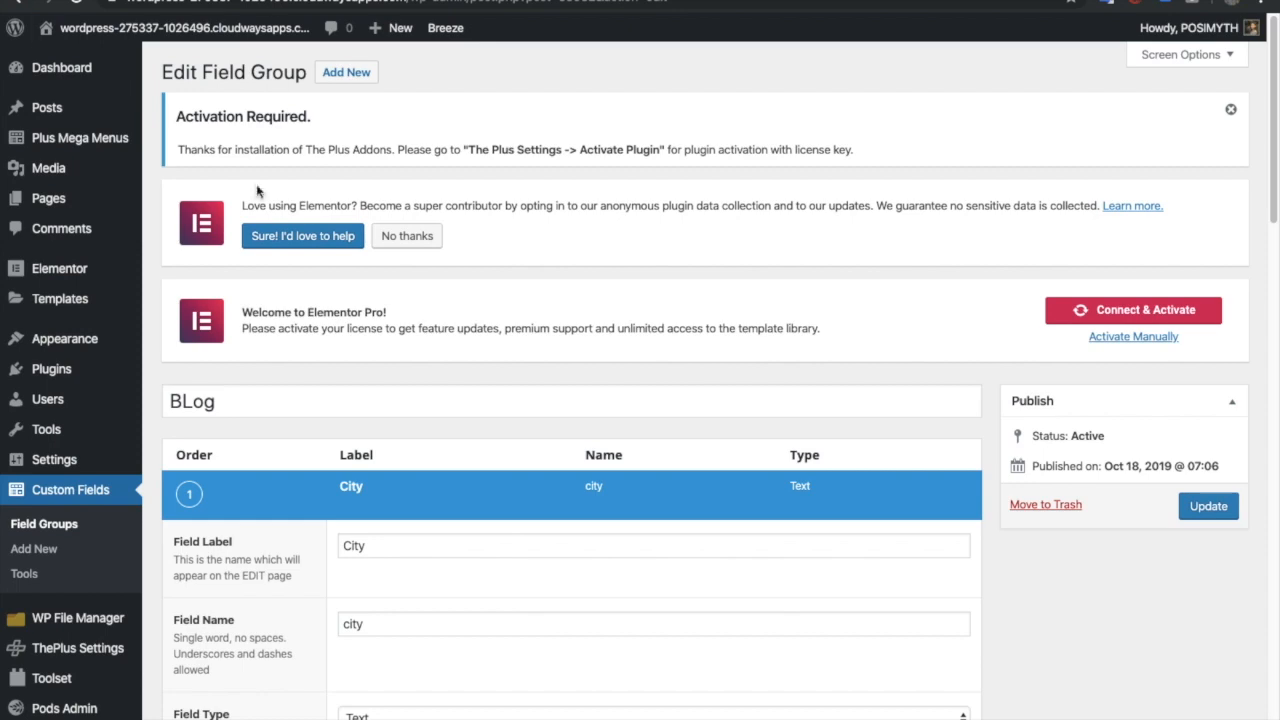
Open the saved template "Section 2 Template 2 - PODS" in the Elementor editor.
scroll(45, 380, down, 1)
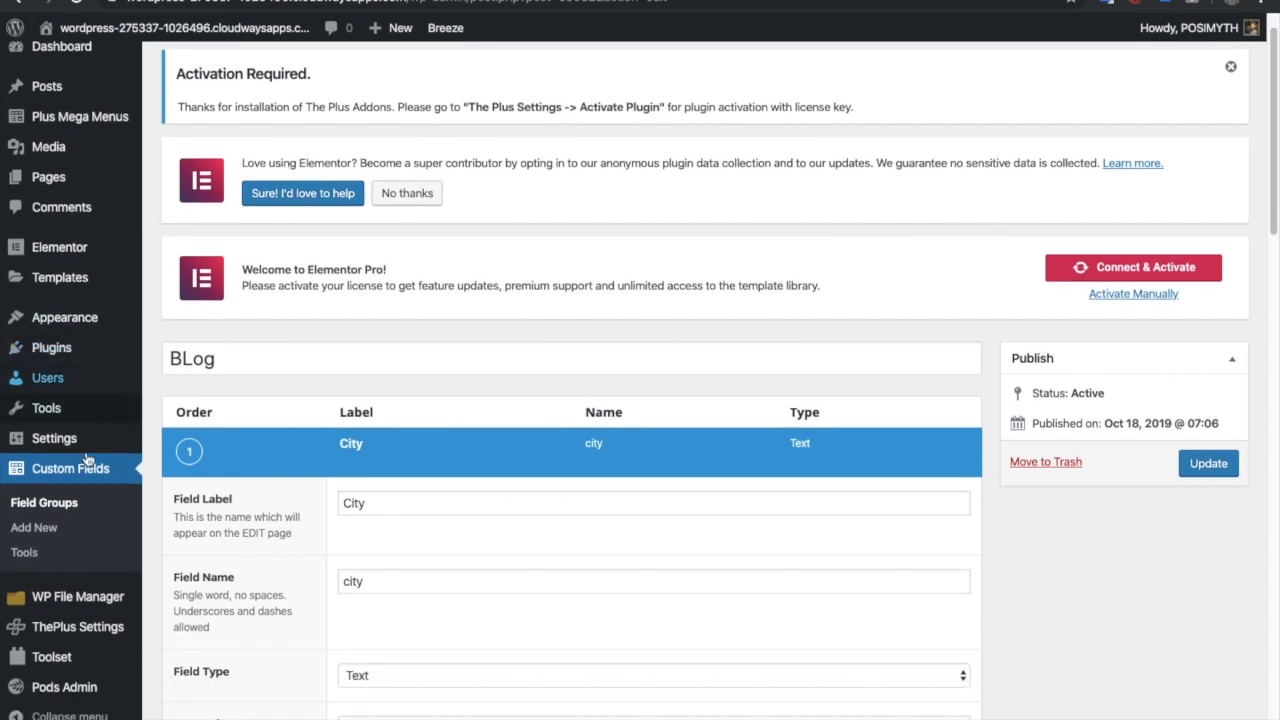
mouse_move(92, 286)
click(228, 283)
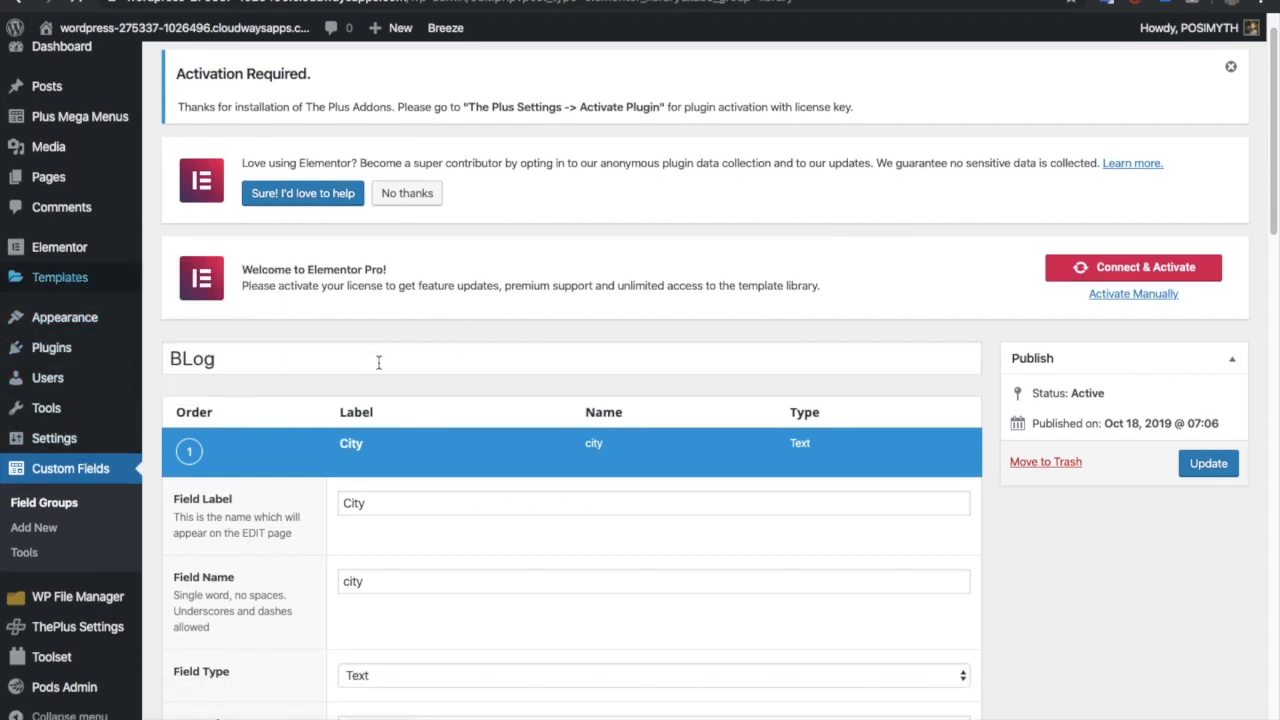
scroll(379, 362, down, 5)
scroll(379, 368, down, 5)
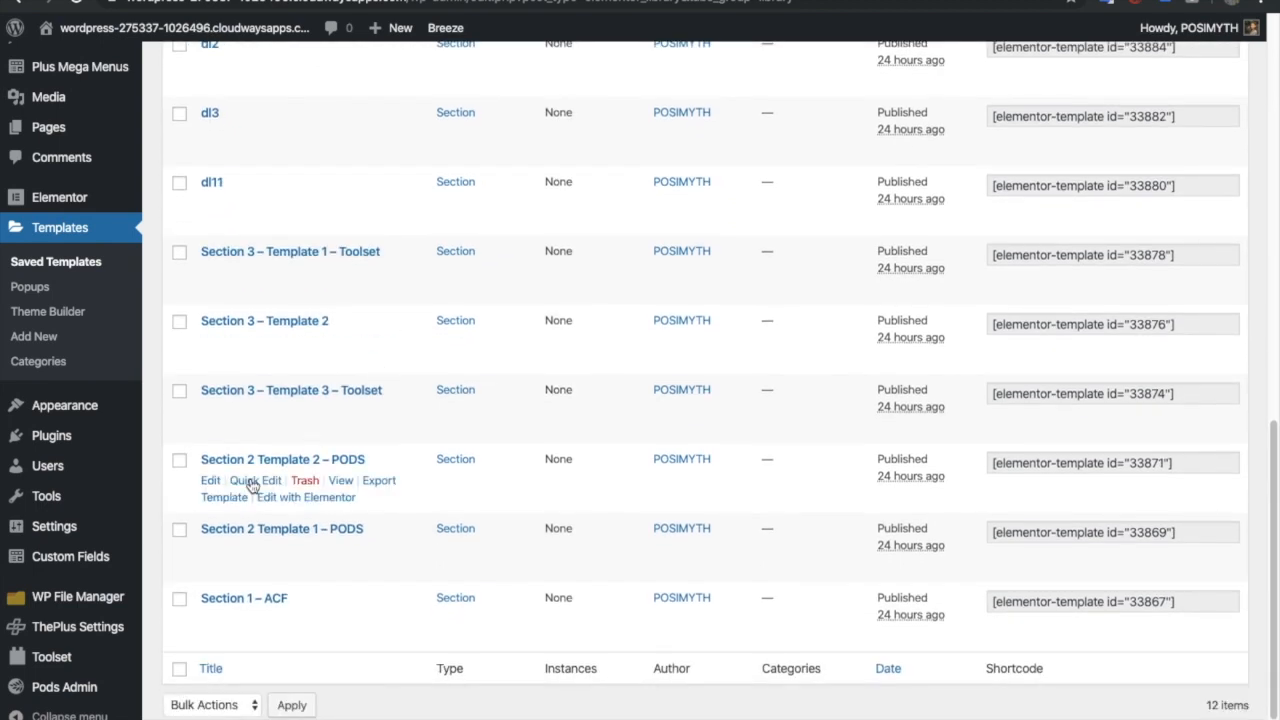
click(210, 481)
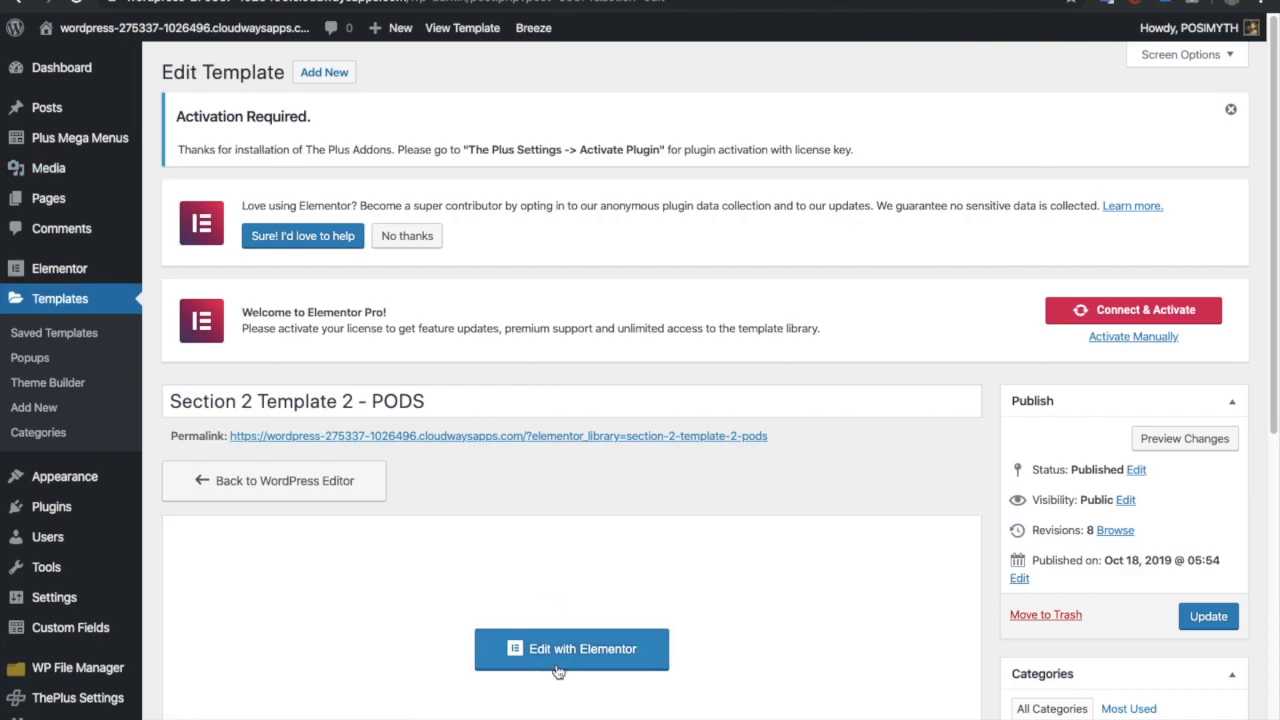
click(558, 668)
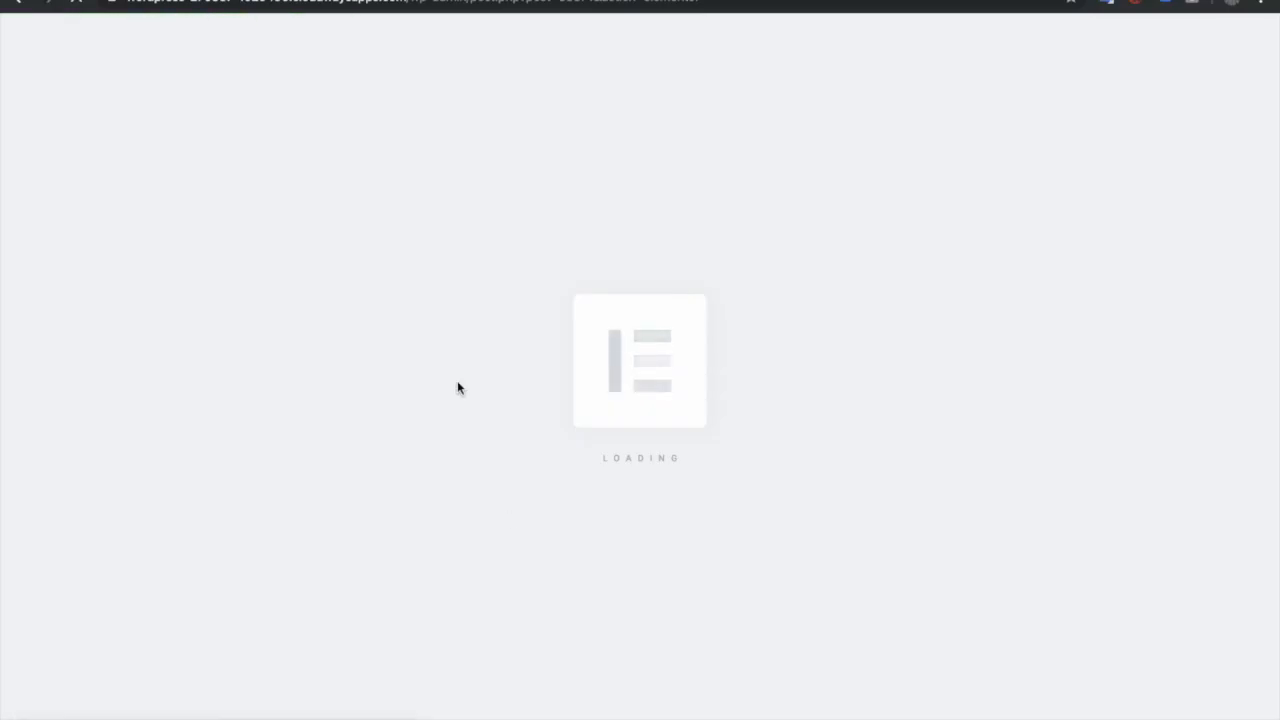
Set the title of the heading below the post title to the dynamic Pods Field with Post Author Name as key, and update the template.
scroll(569, 354, down, 3)
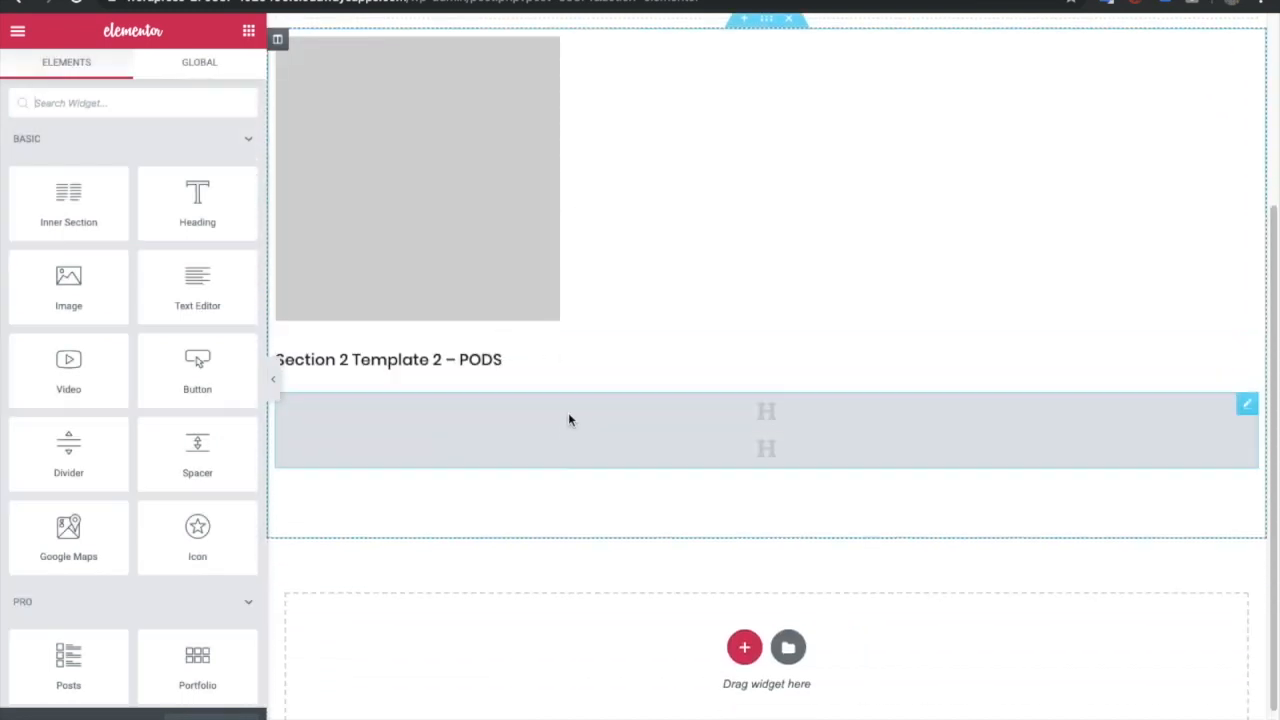
click(536, 360)
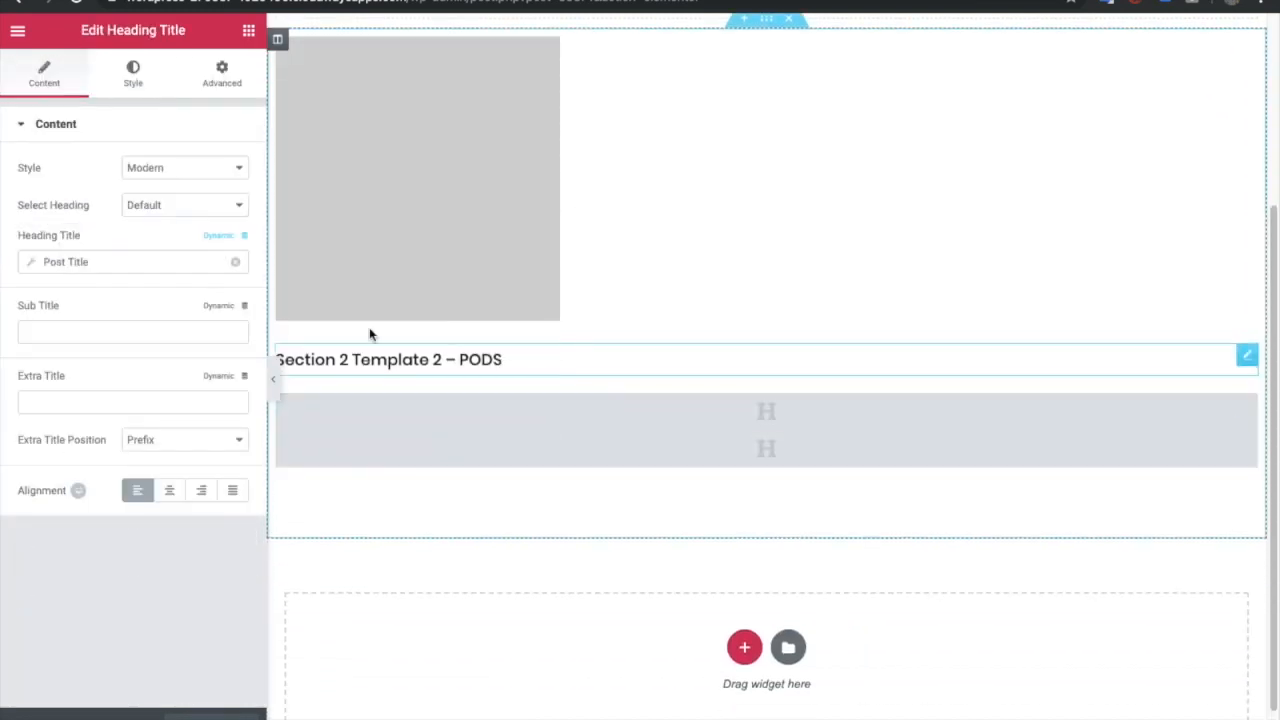
click(496, 424)
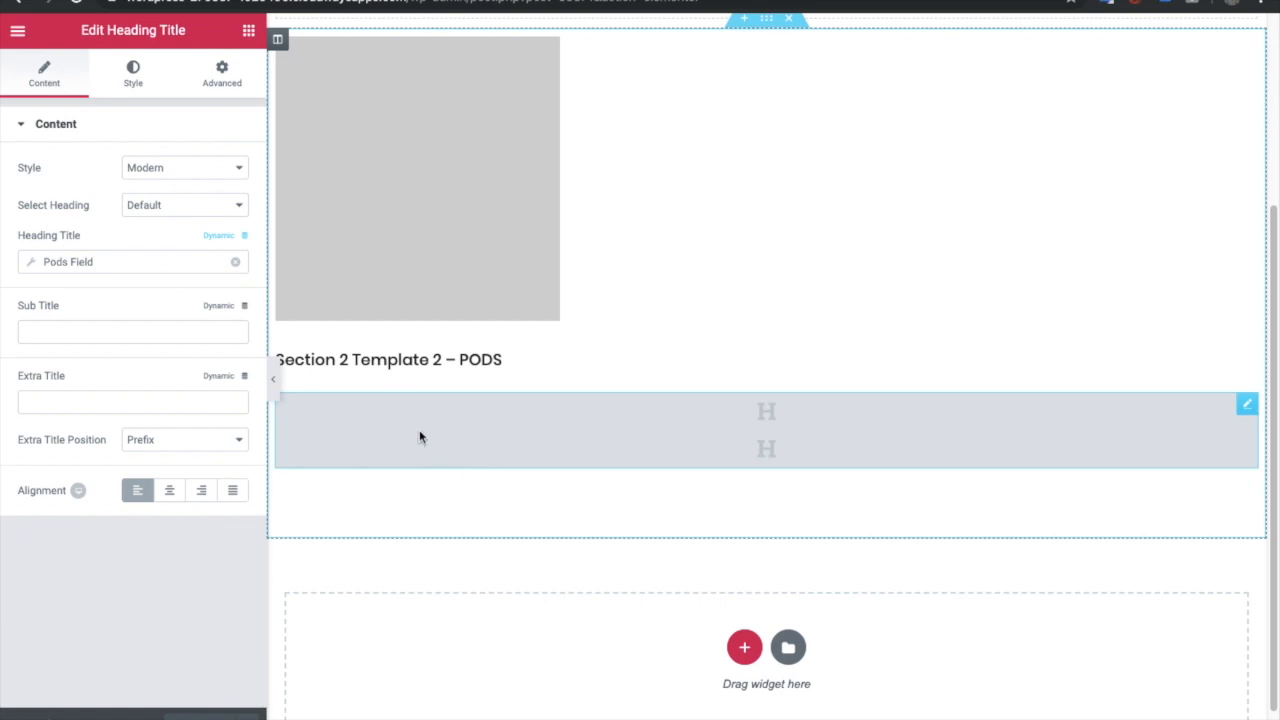
click(218, 237)
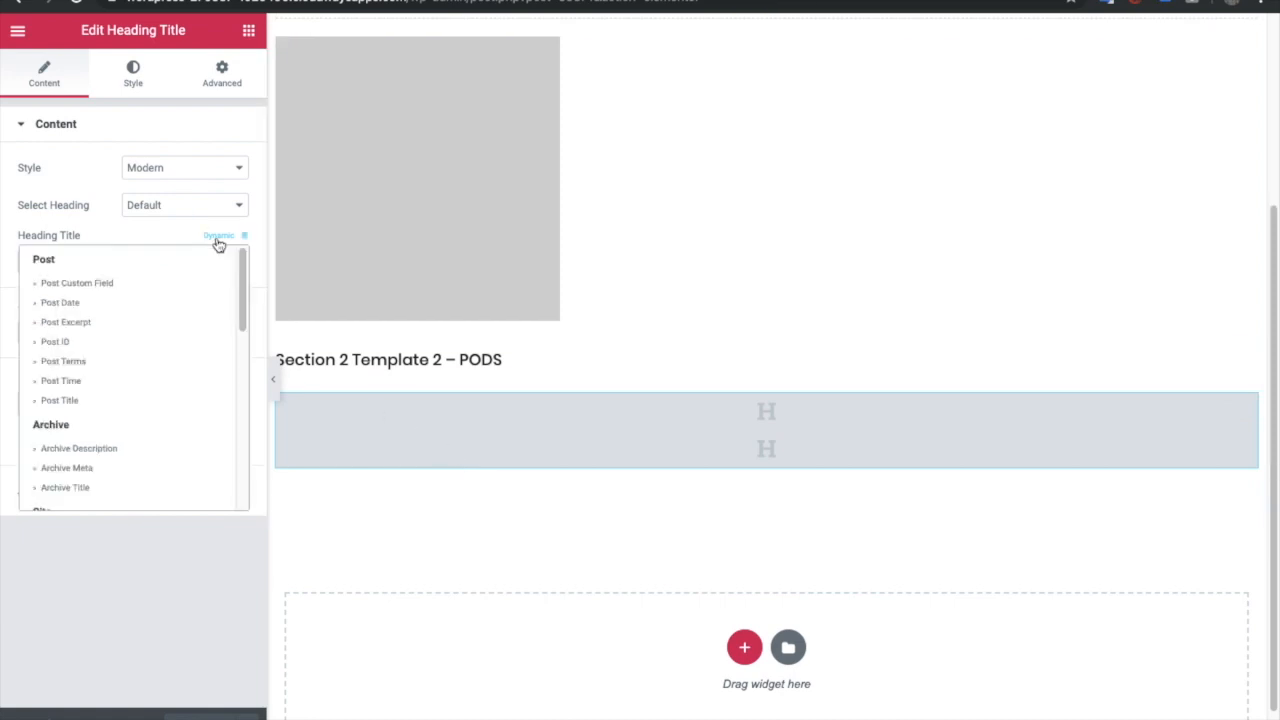
scroll(95, 450, down, 5)
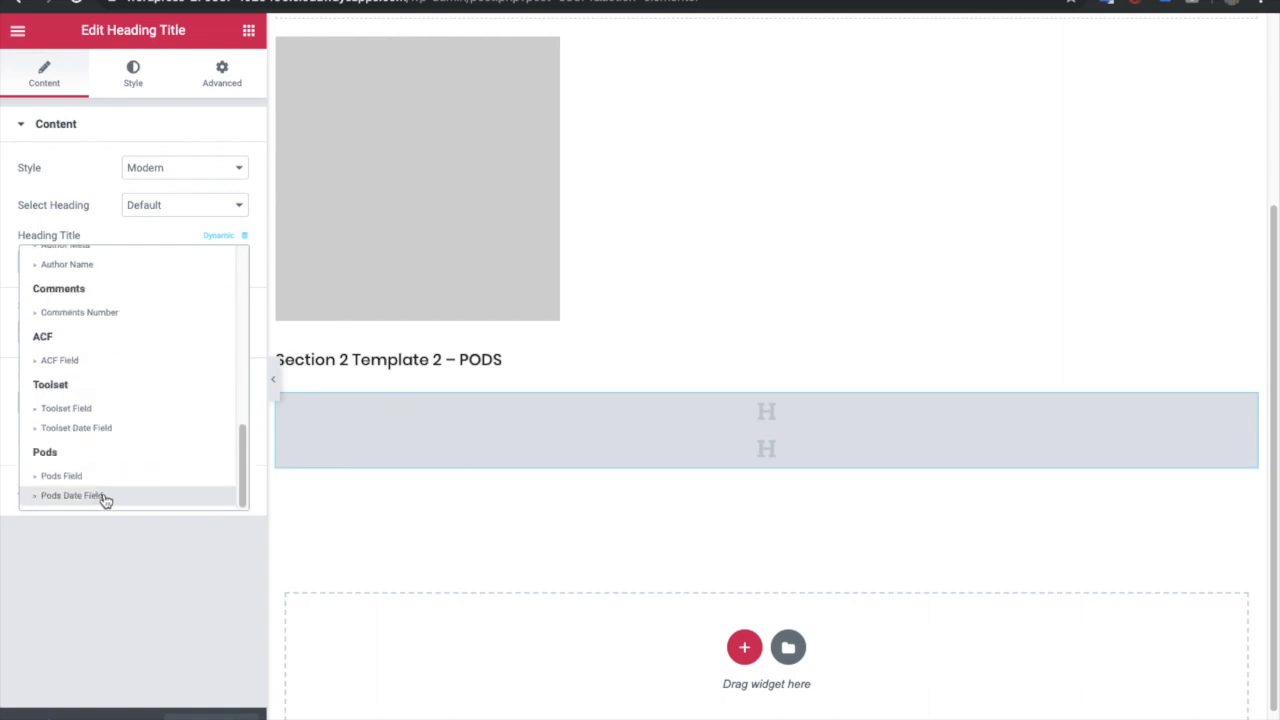
click(100, 477)
click(145, 262)
click(148, 345)
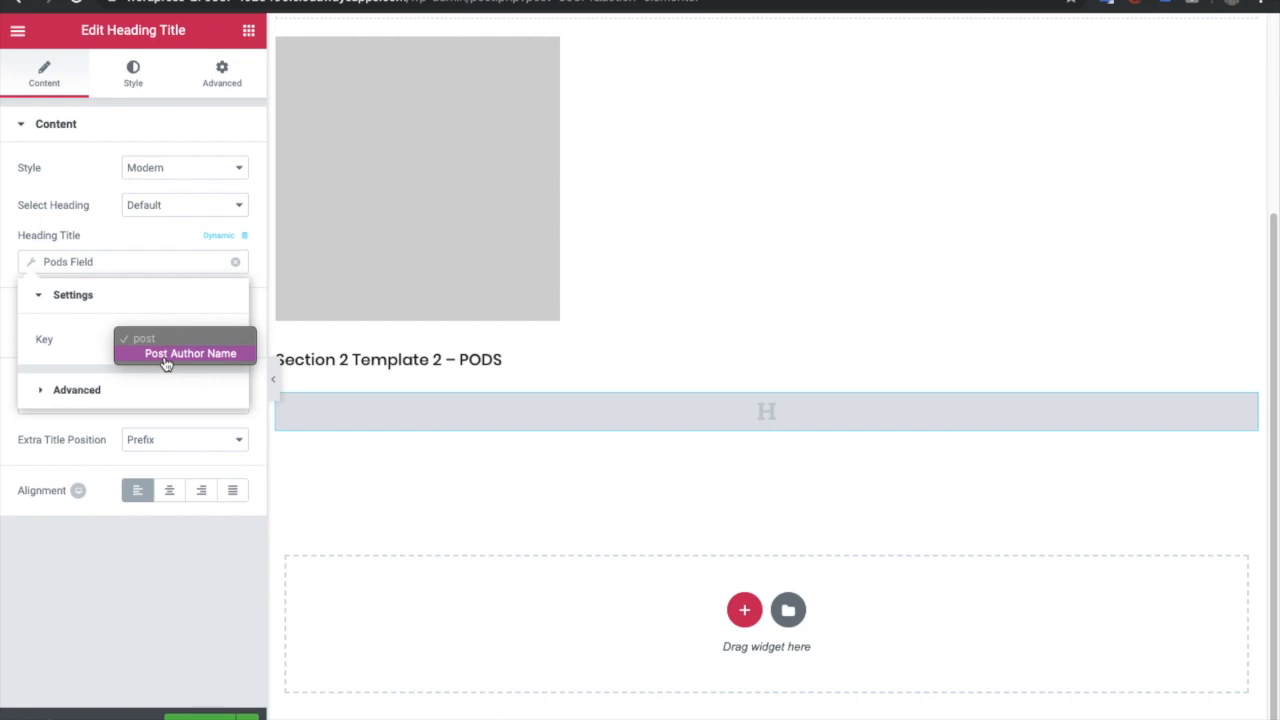
click(164, 355)
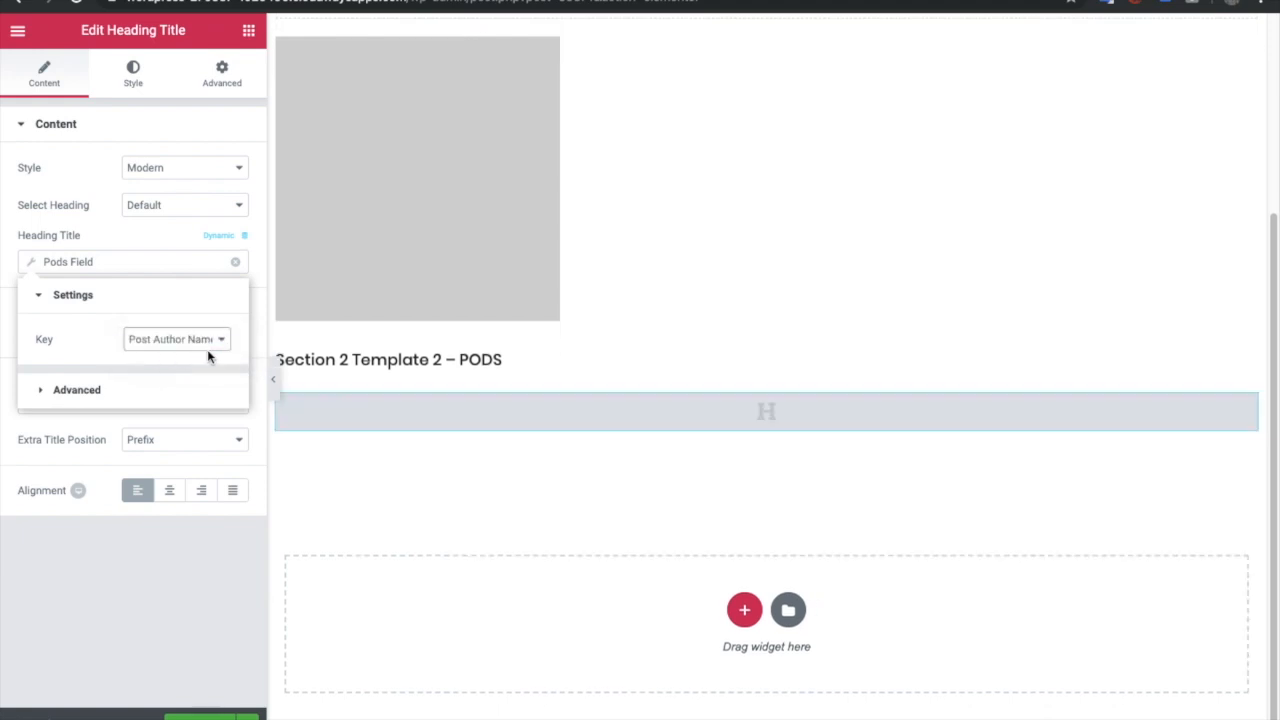
click(194, 706)
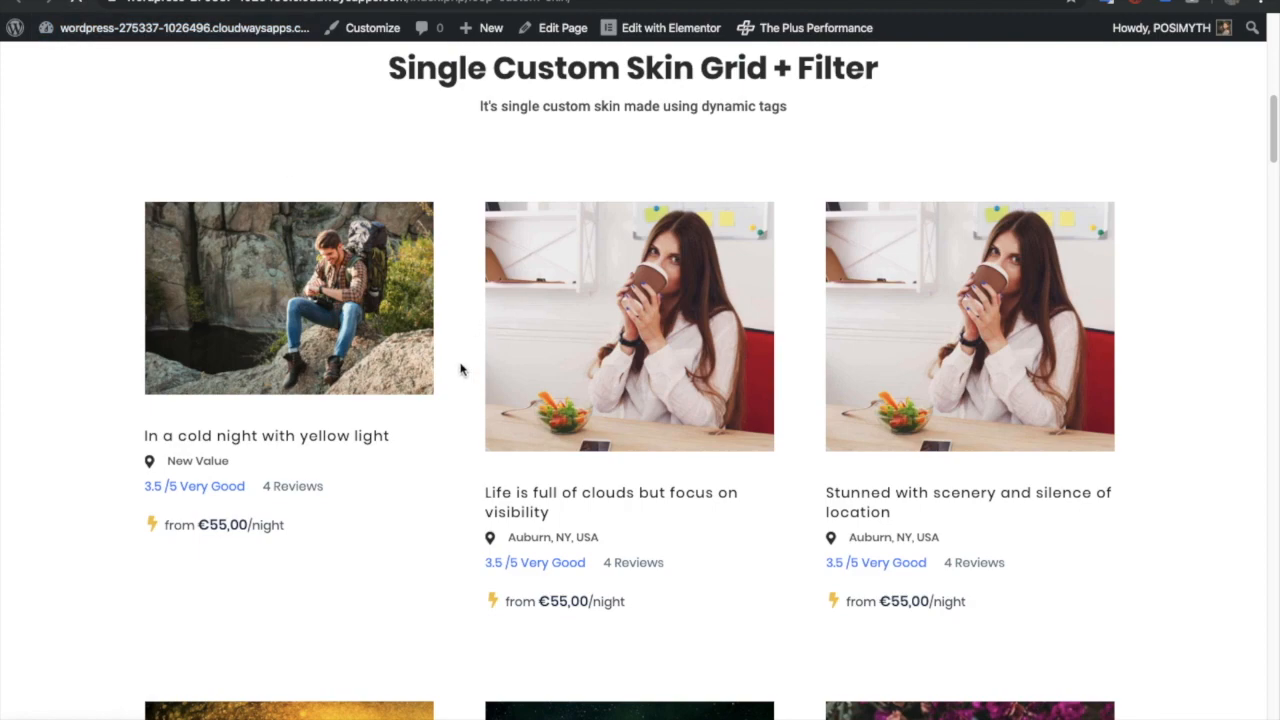
Review the author names on the post cards in the Double(Cross) Custom Skin section of the published page.
scroll(460, 366, down, 4)
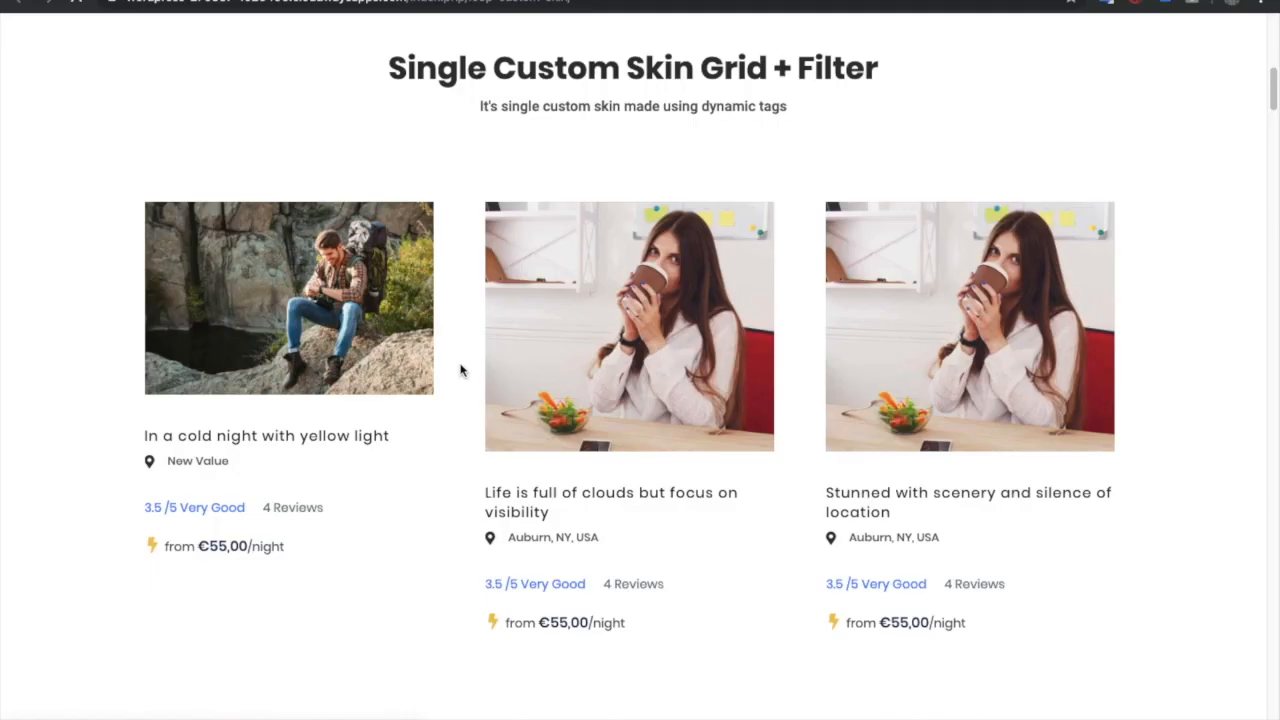
scroll(460, 368, down, 2)
scroll(460, 370, down, 10)
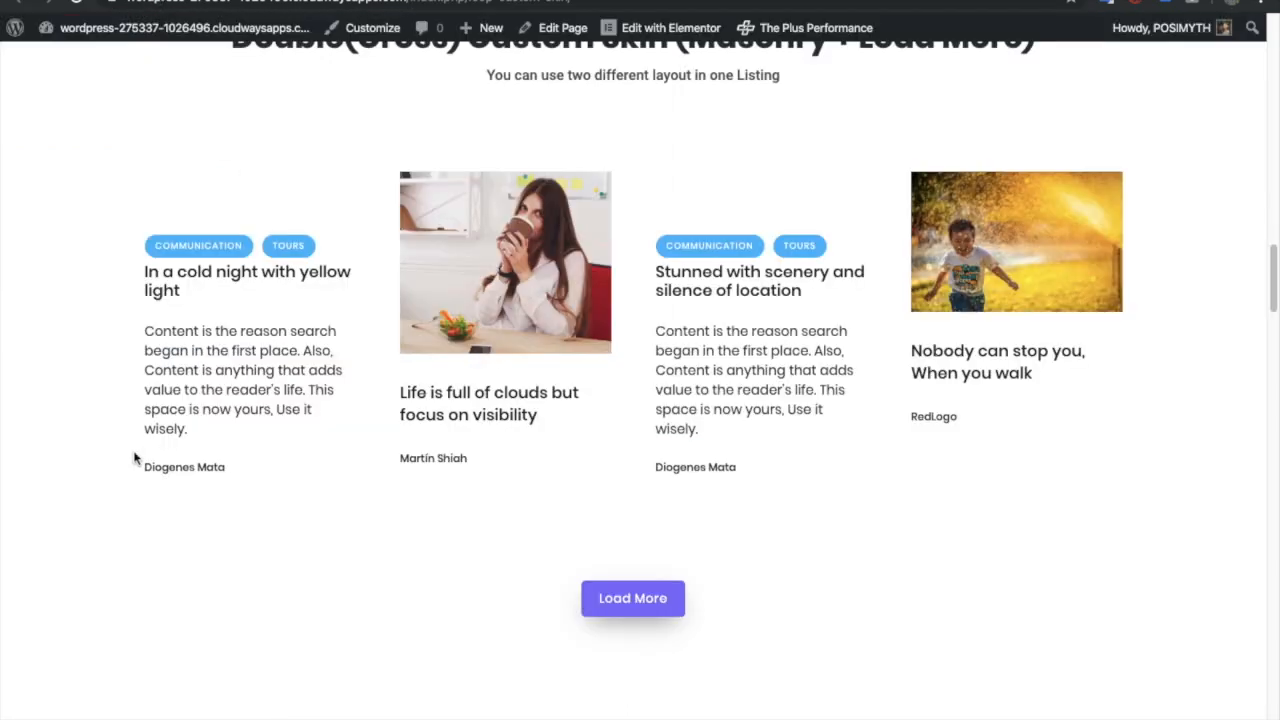
scroll(598, 393, up, 2)
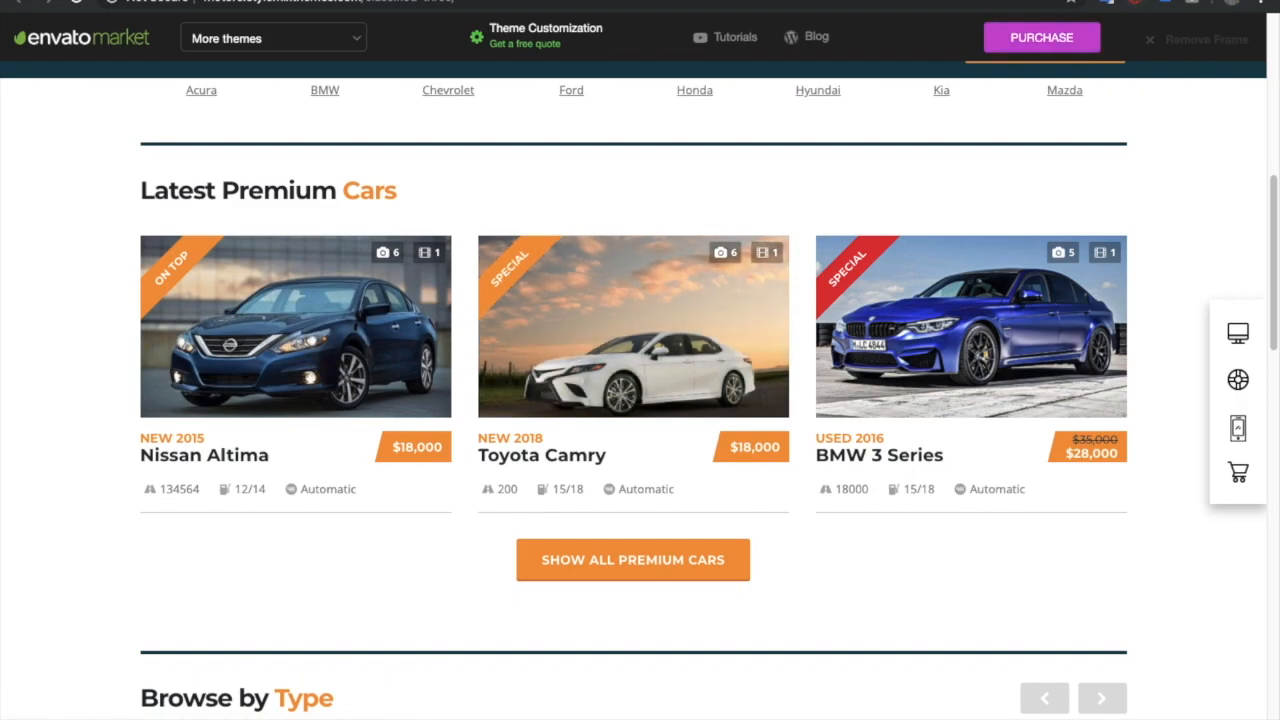
Search Google for Elementor Pro in a new browser tab and open the "Elementor Pro | The #1 Page Builder" result.
key(ctrl+t)
text(elemenot)
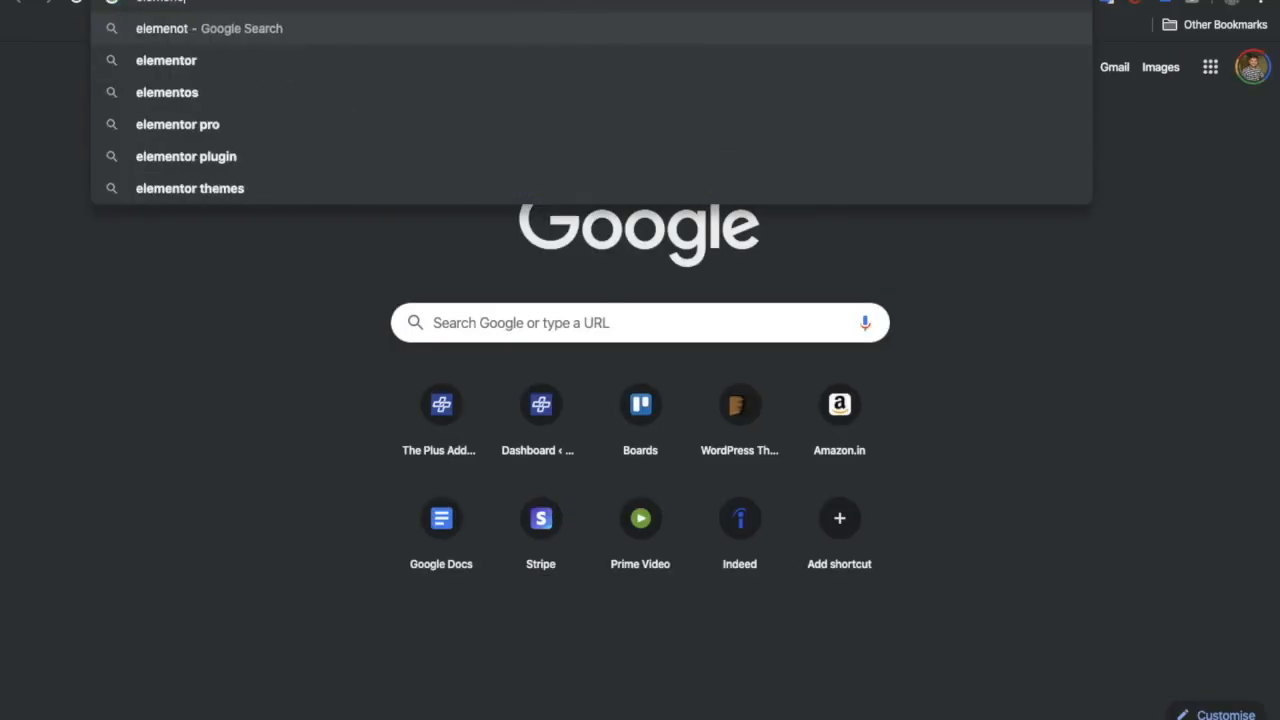
key(BackSpace)
text(r pro)
key(Return)
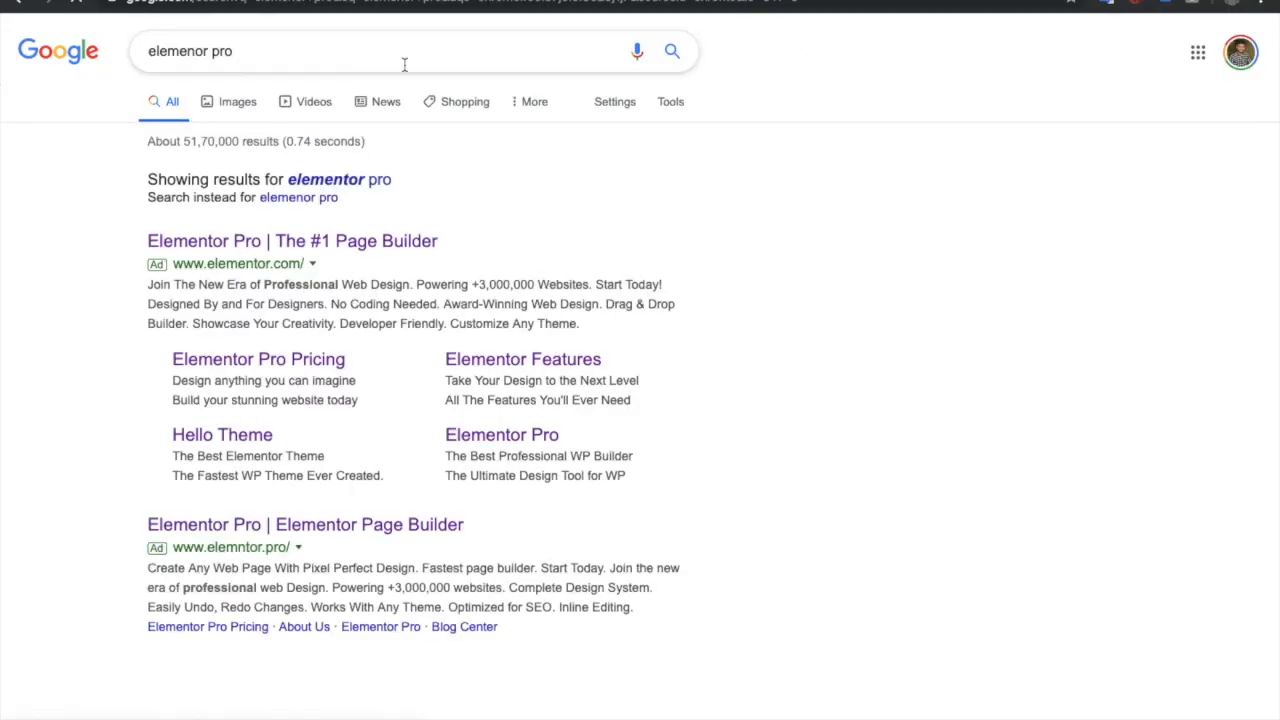
click(280, 237)
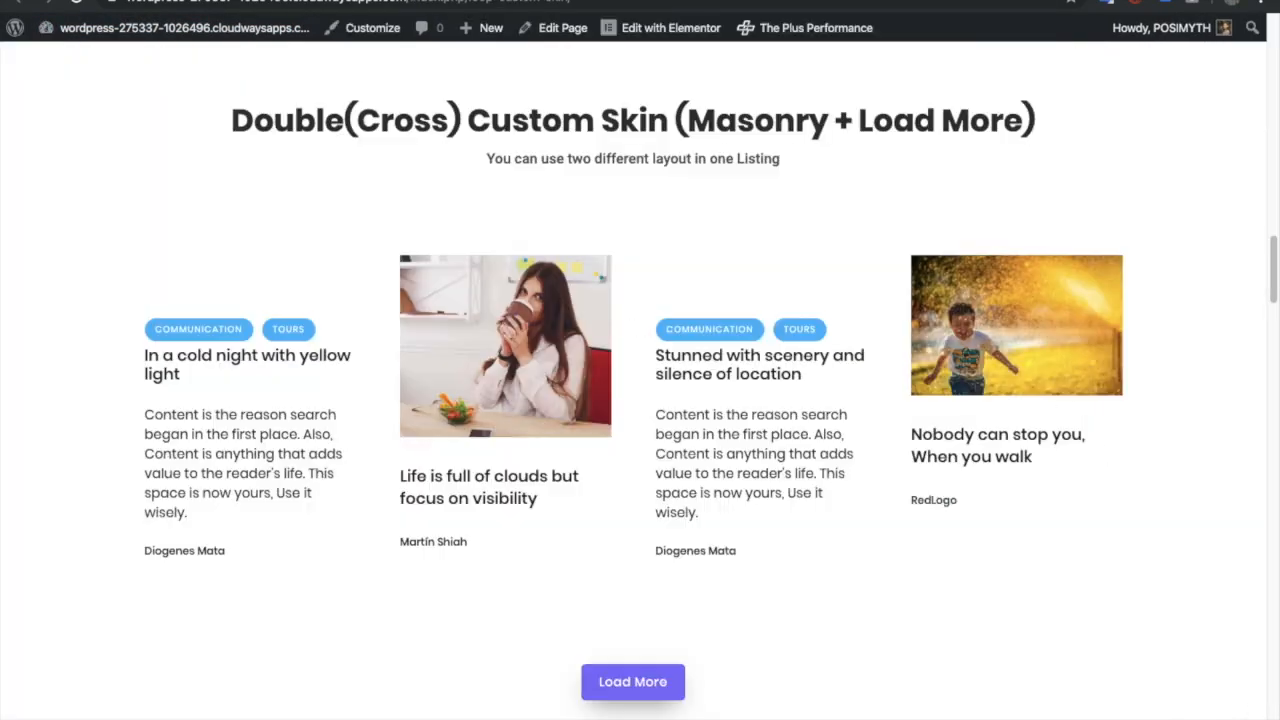
scroll(434, 297, up, 10)
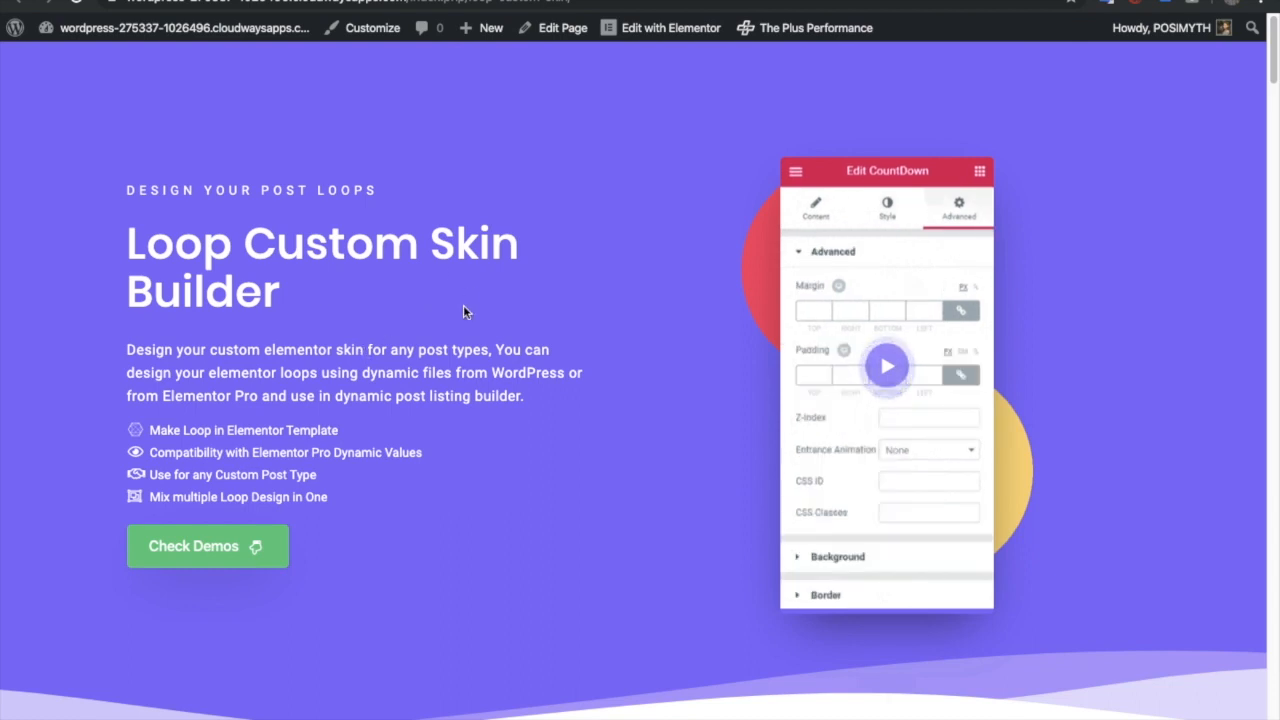
scroll(463, 312, down, 2)
scroll(464, 312, up, 2)
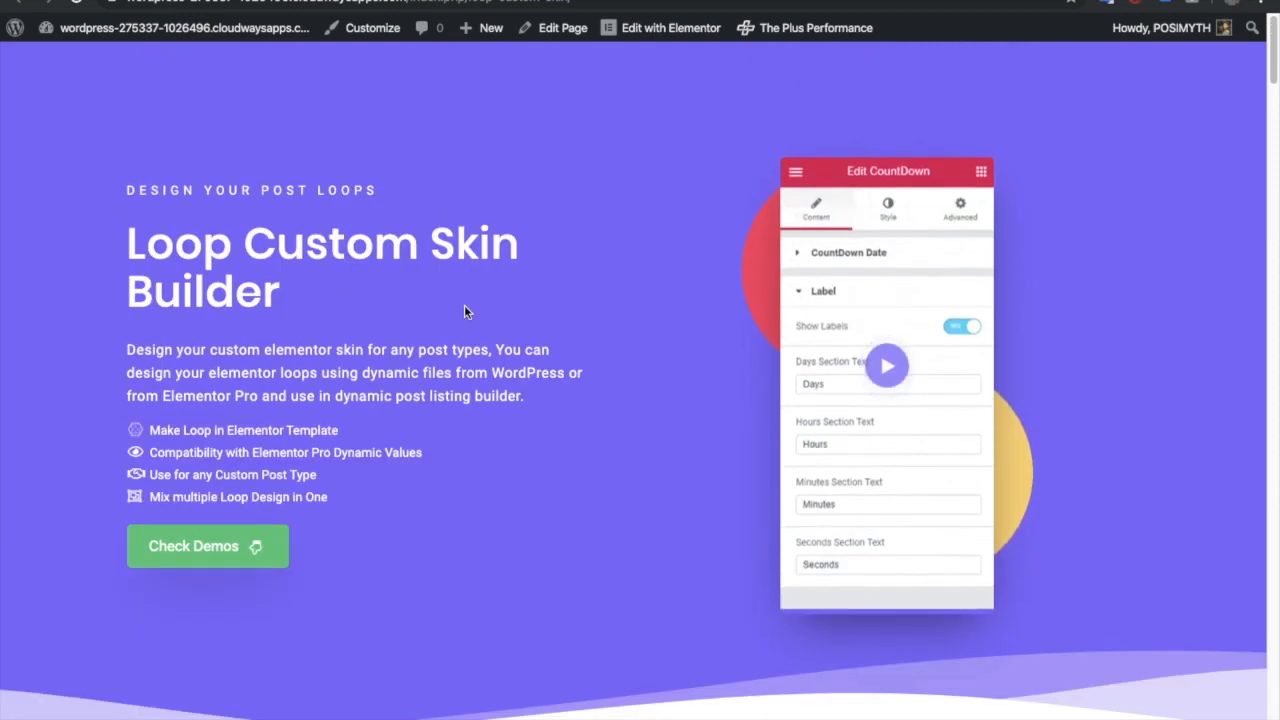